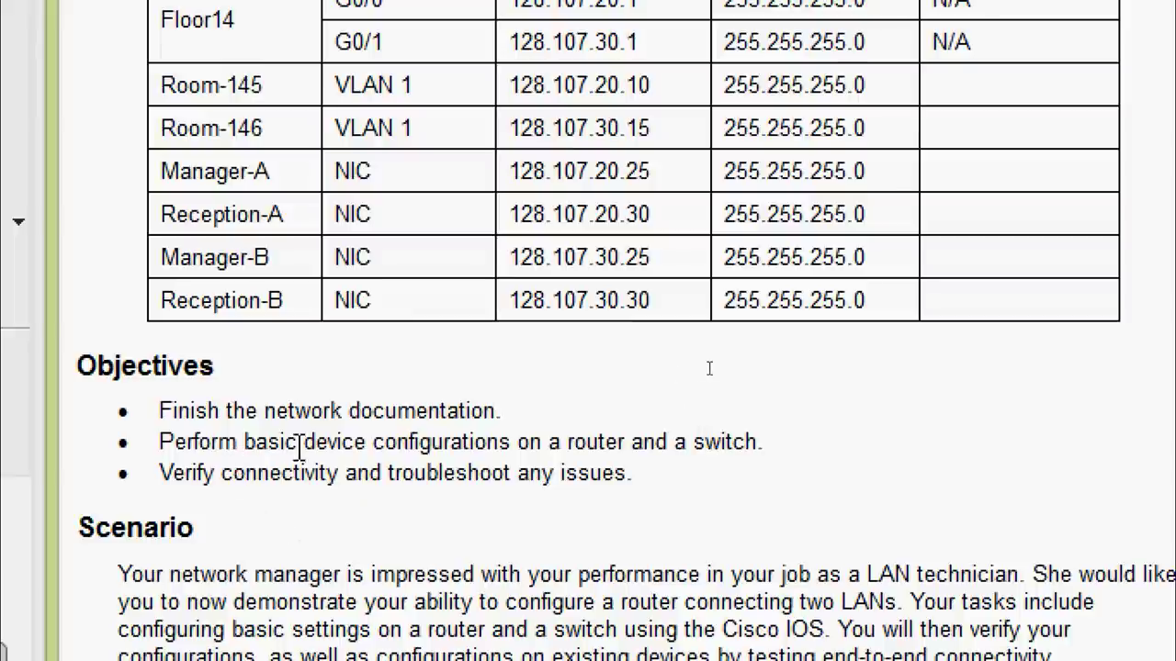
Review the instructions and Floor14's G0/0 entry, then dismiss Room-145's locked-configuration warning
scroll(684, 358, "up", 3)
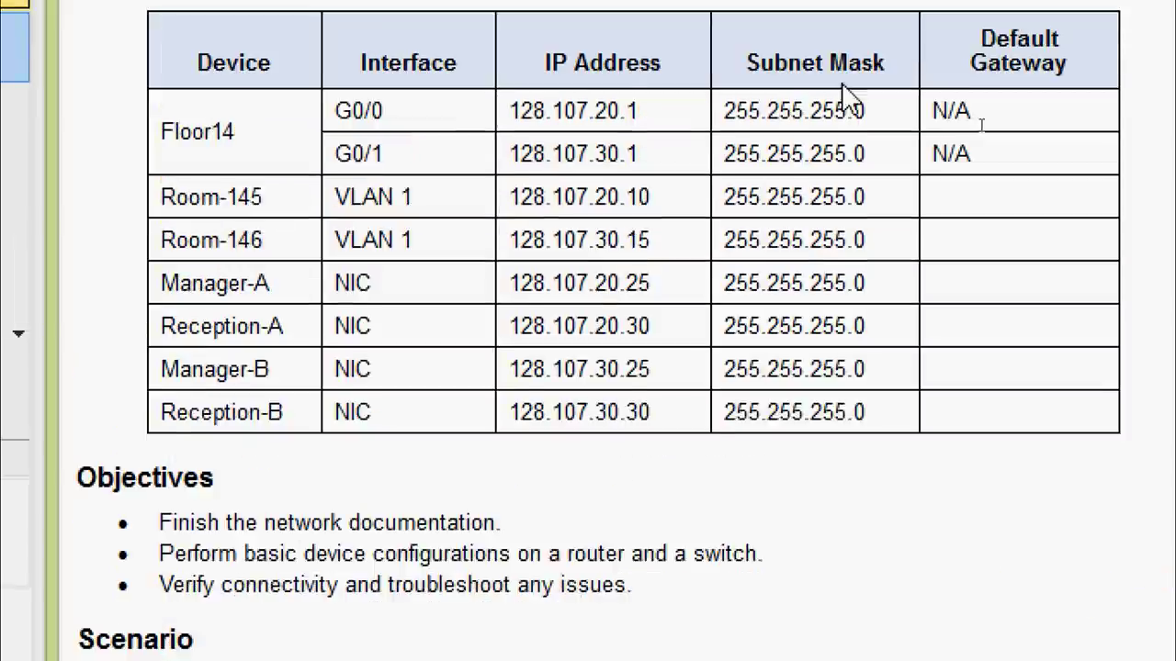
scroll(889, 455, "down", 2)
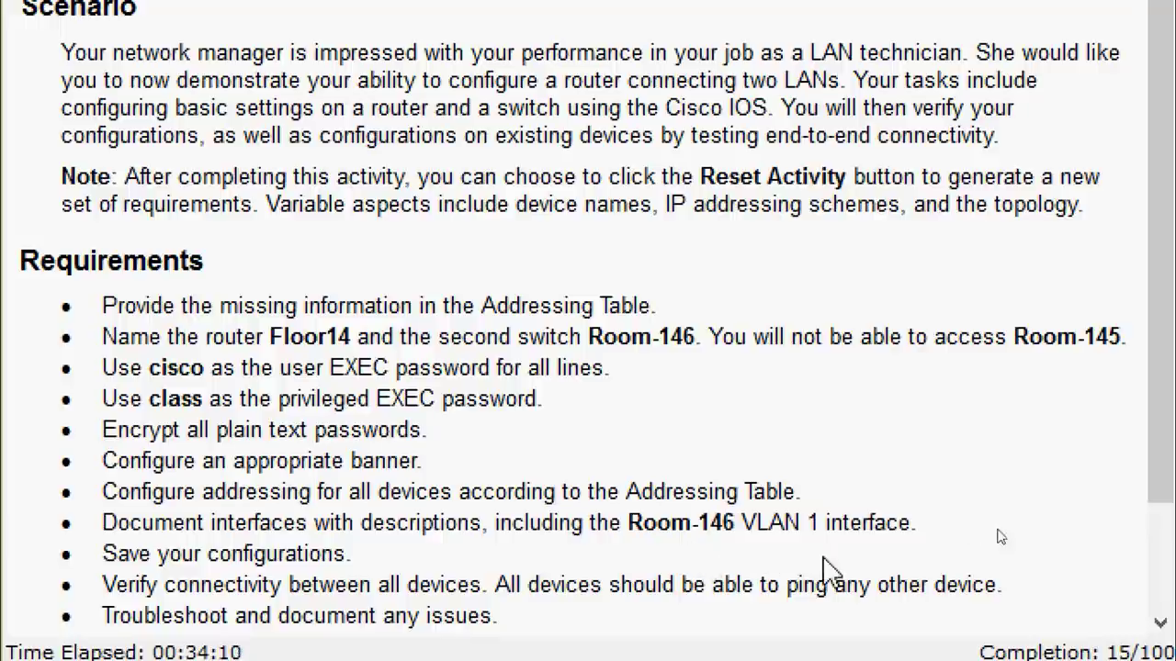
scroll(826, 570, "down", 1)
scroll(475, 595, "down", 1)
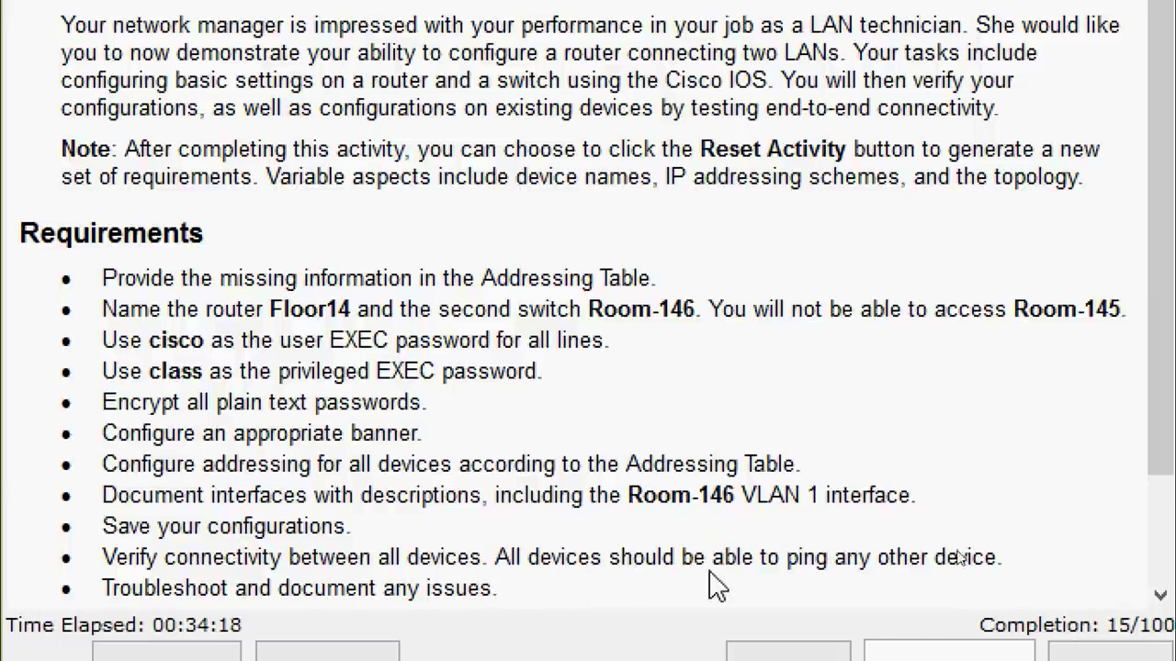
scroll(698, 594, "down", 1)
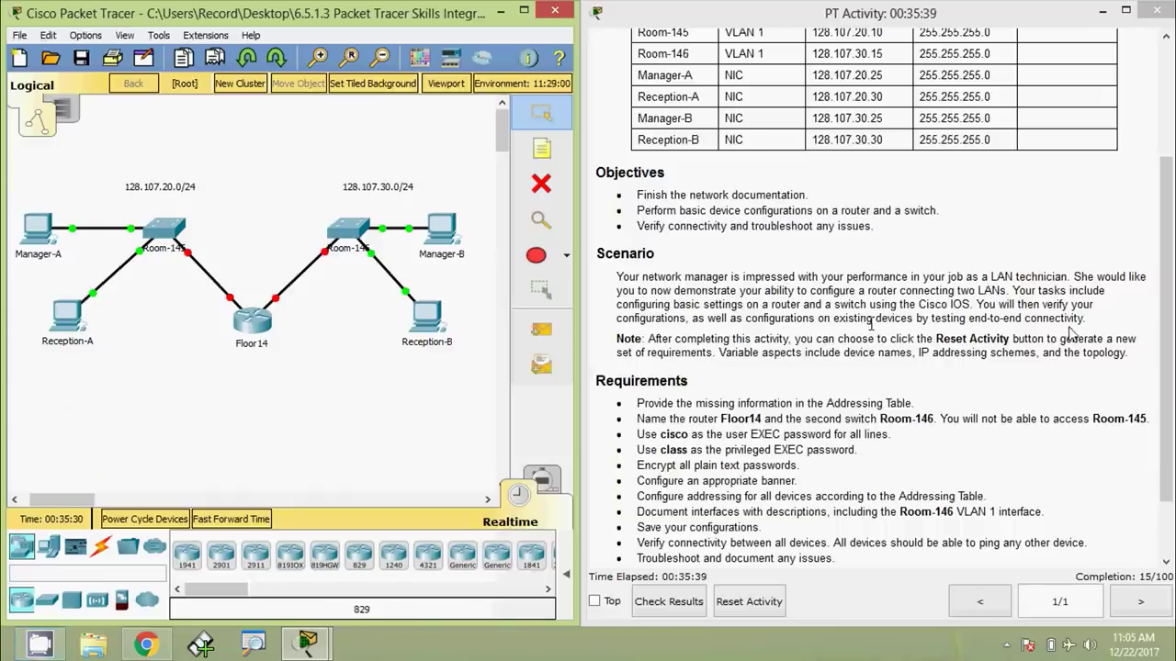
left_click_drag(1165, 329, 1139, 235)
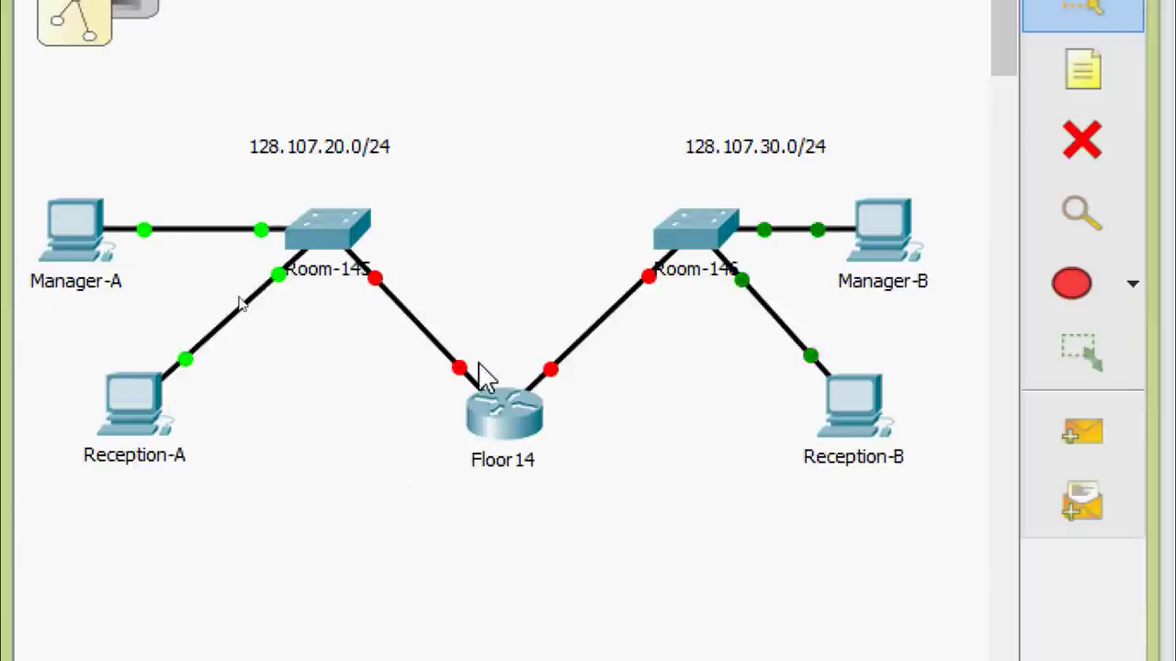
mouse_move(466, 378)
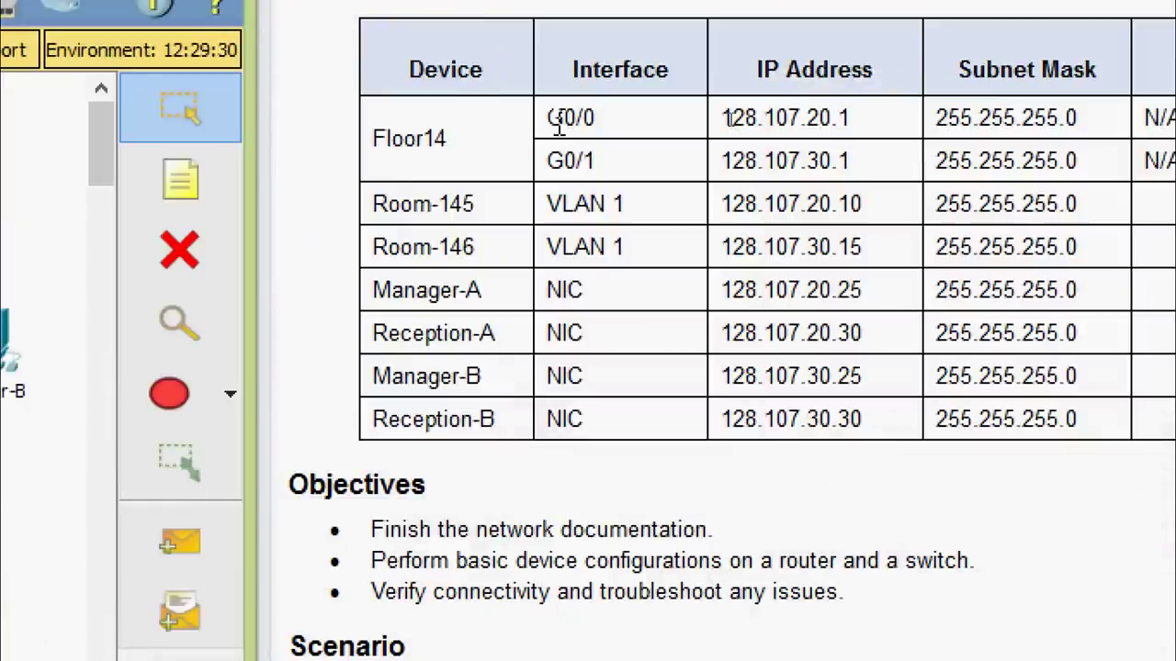
left_click_drag(549, 117, 597, 120)
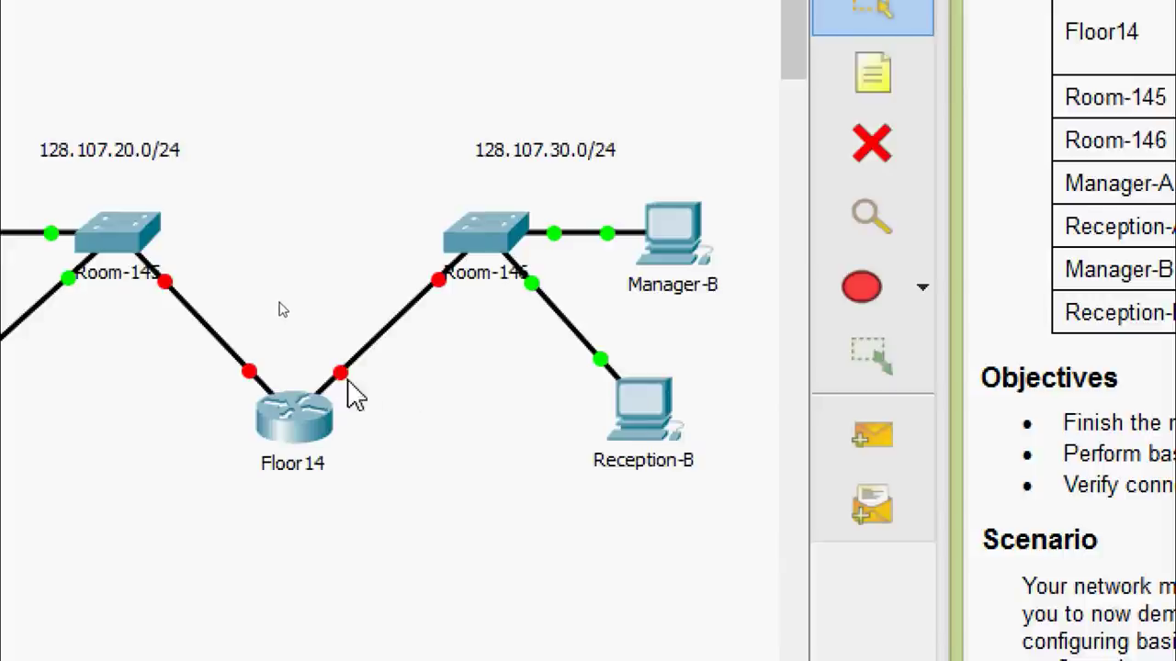
mouse_move(354, 391)
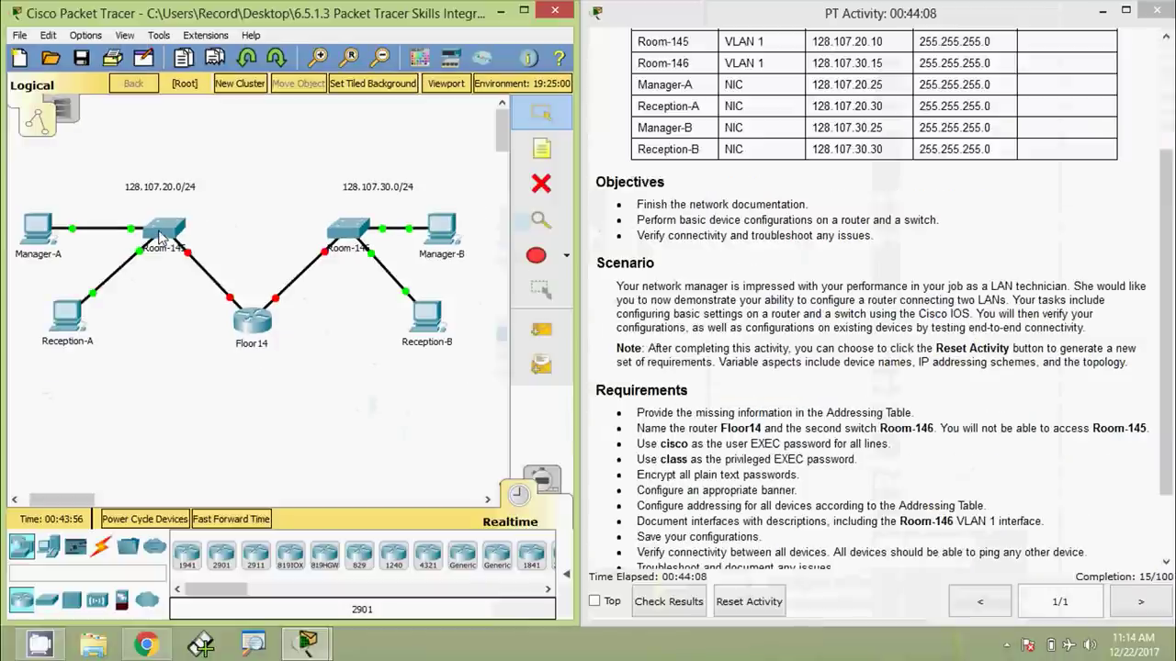
left_click(202, 223)
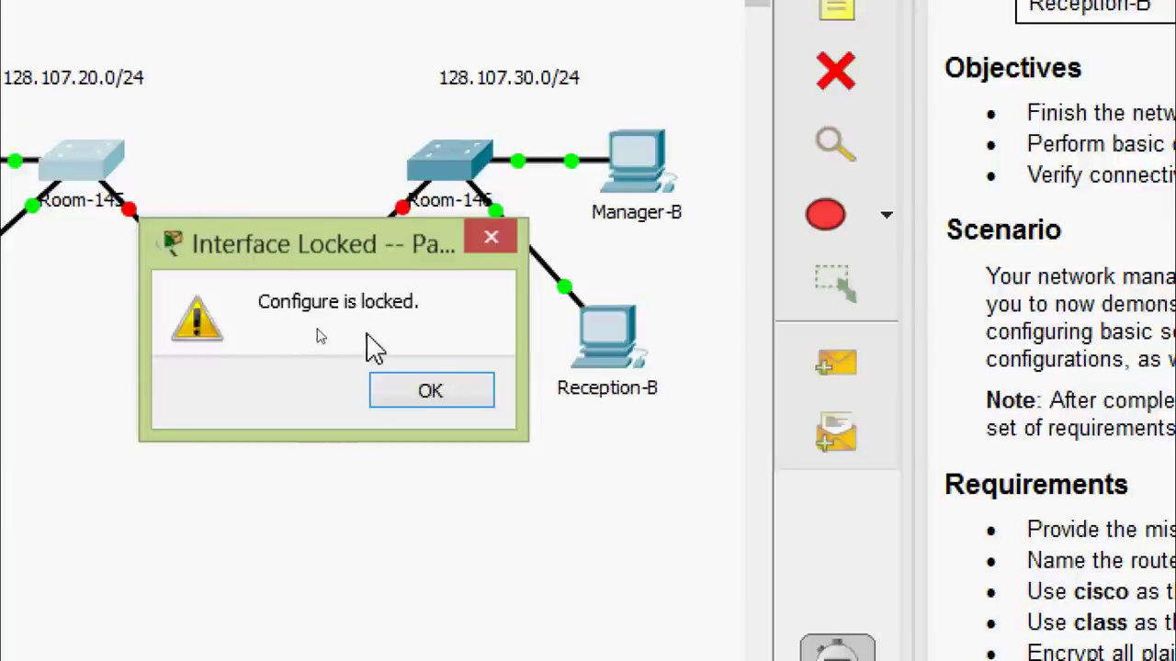
left_click(399, 388)
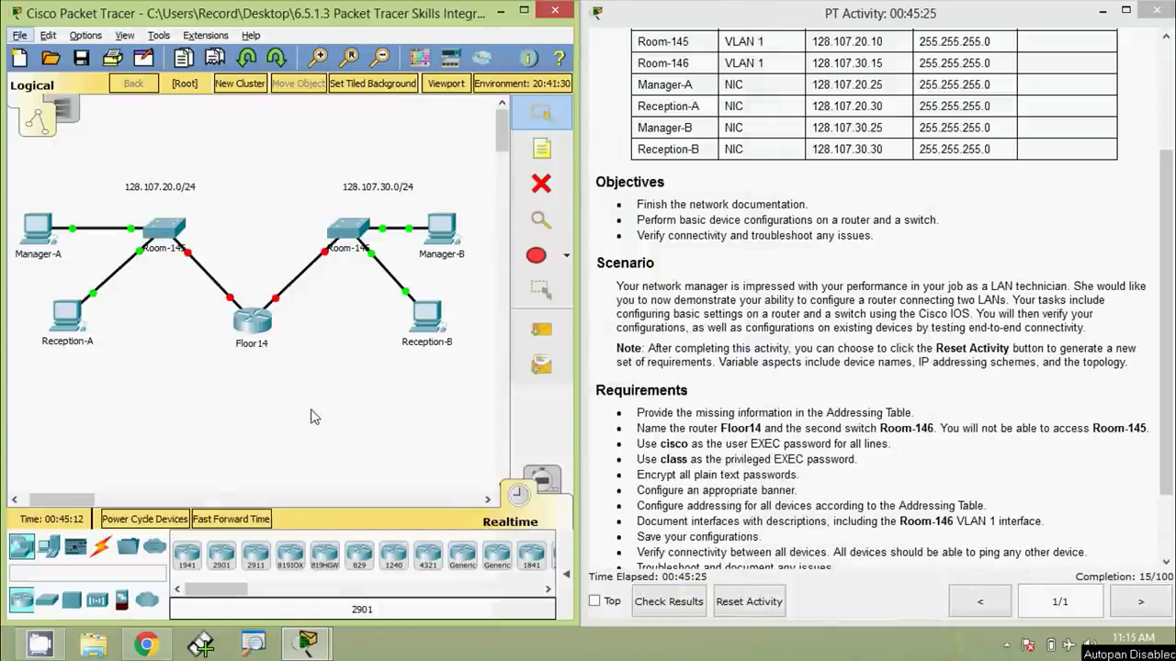
On Floor14's command line, decline the initial configuration dialog and enter privileged mode
left_click(255, 343)
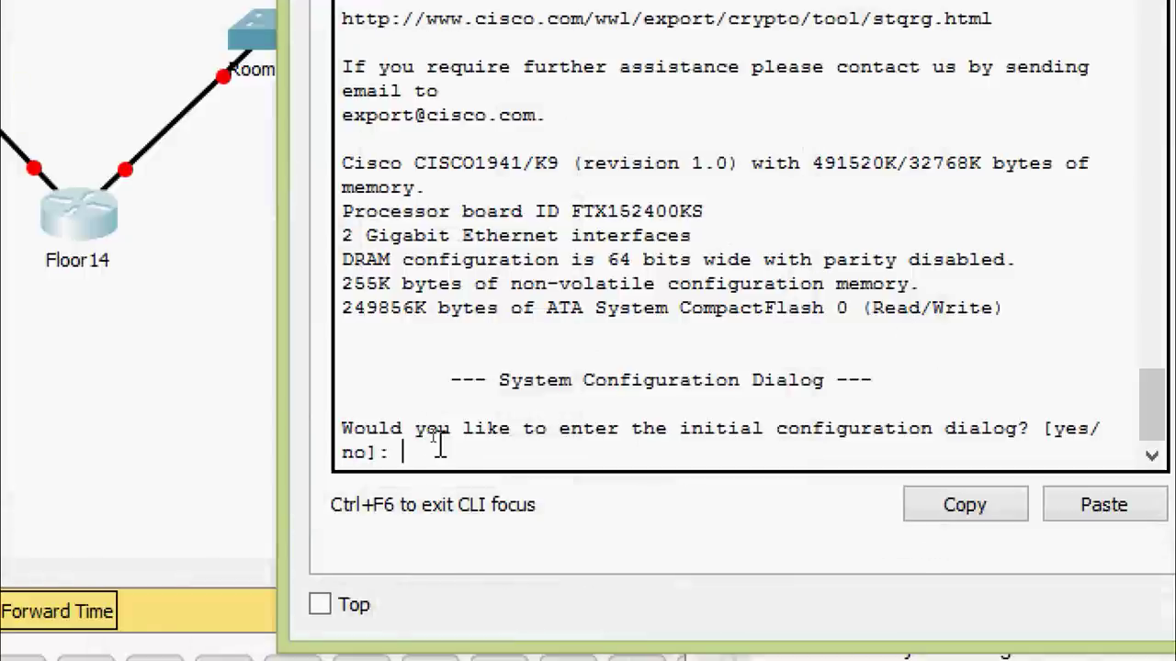
type("n")
key("Return")
key("Return")
key("Return")
type("en")
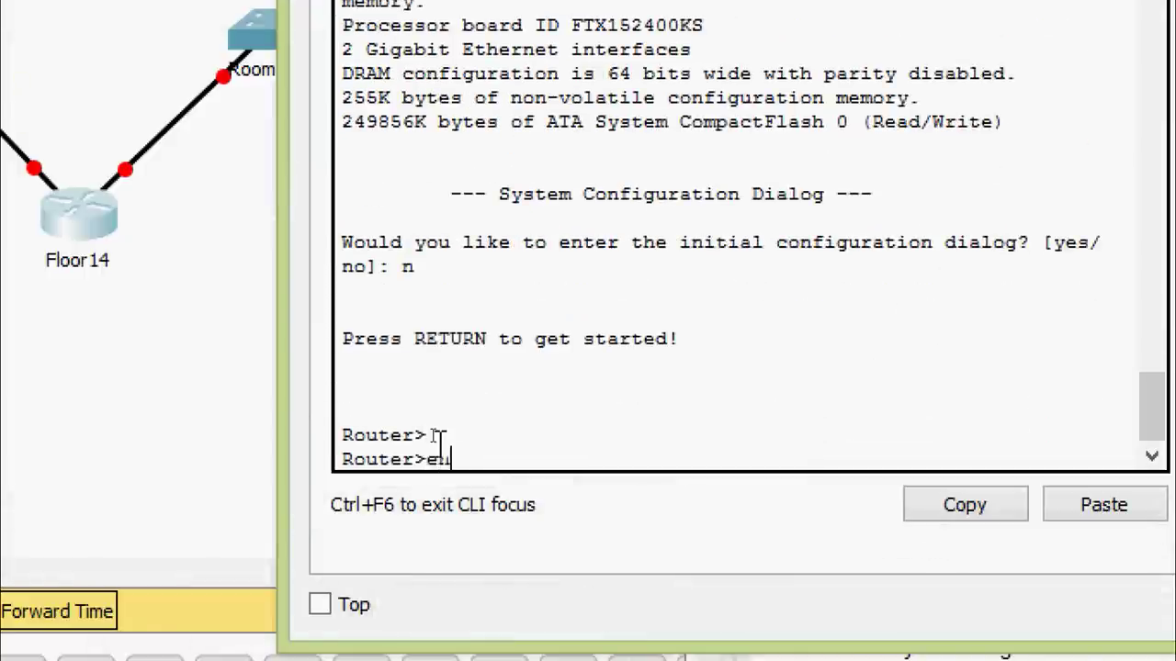
type("a")
key("Tab")
key("Return")
Set the router hostname to Floor14 from global configuration, then close its window
type("conf")
key("Tab")
type("t")
key("Tab")
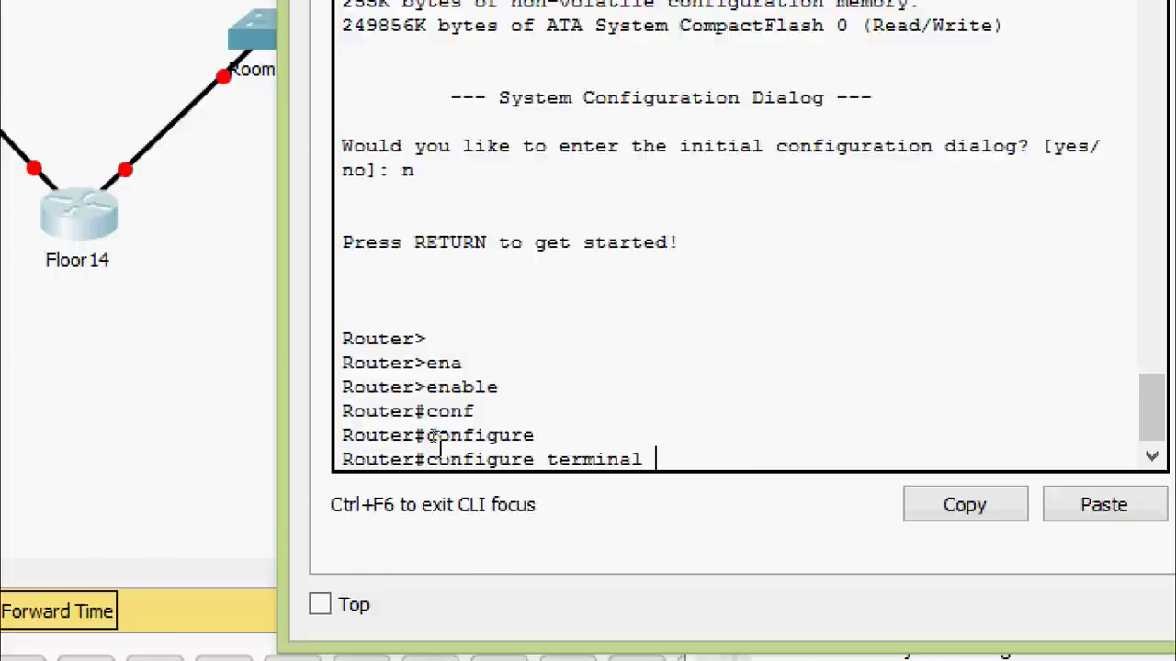
key("Return")
key("Return")
key("Return")
type("ho")
key("Tab")
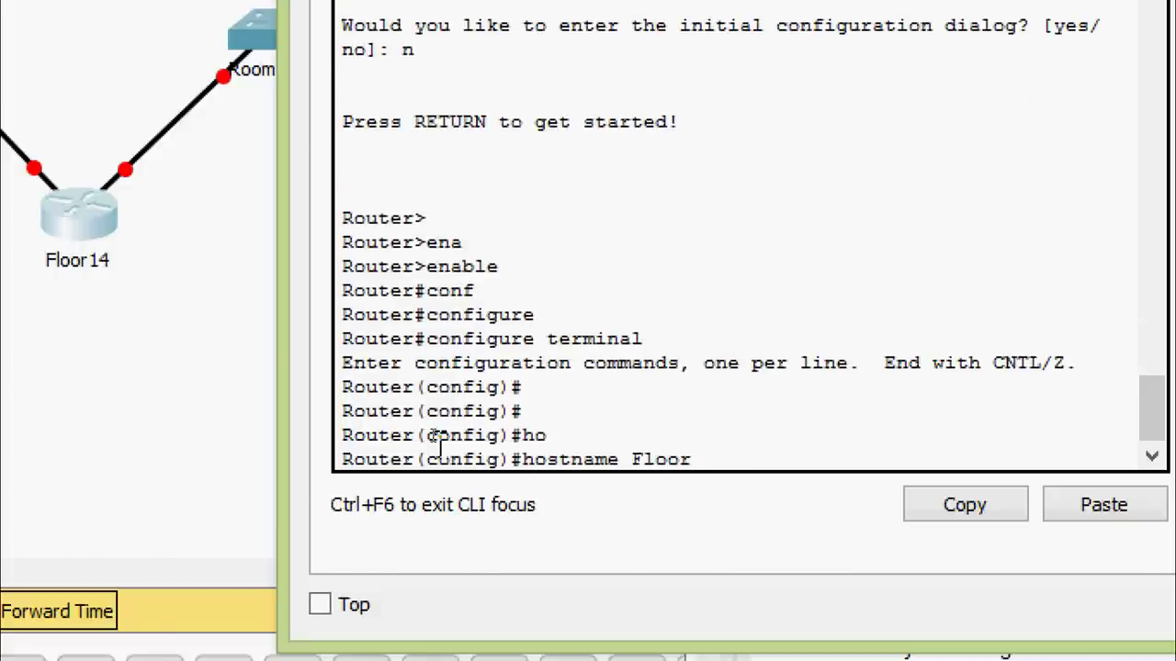
type("Floor14")
key("Return")
key("Return")
key("Return")
key("Return")
key("Return")
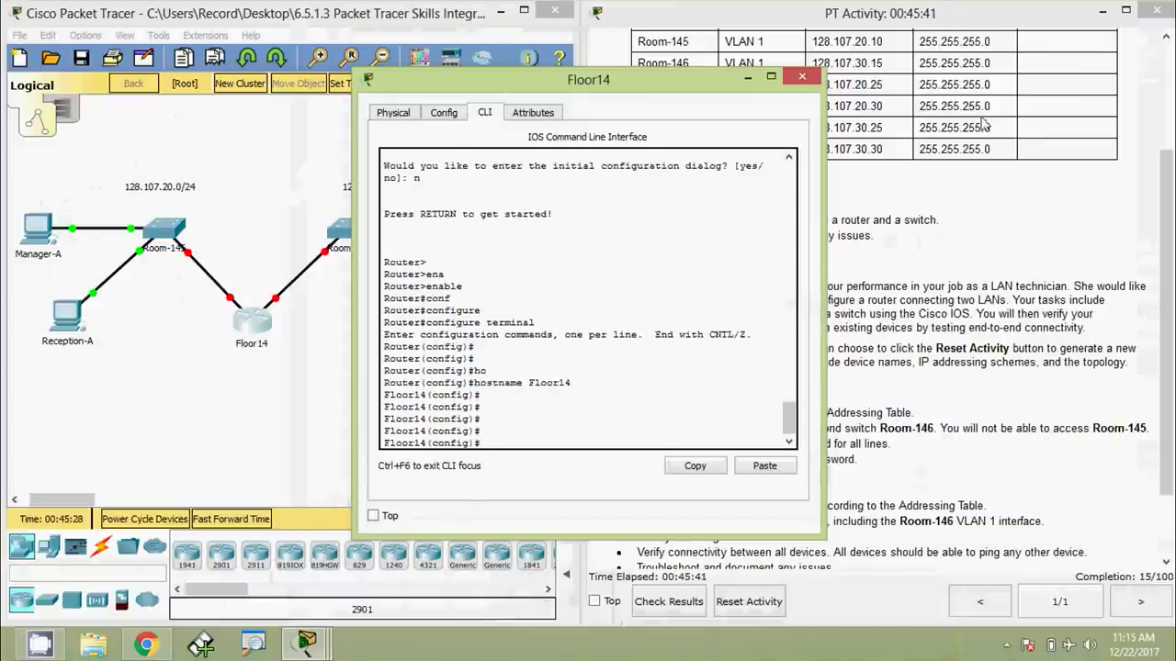
left_click(802, 76)
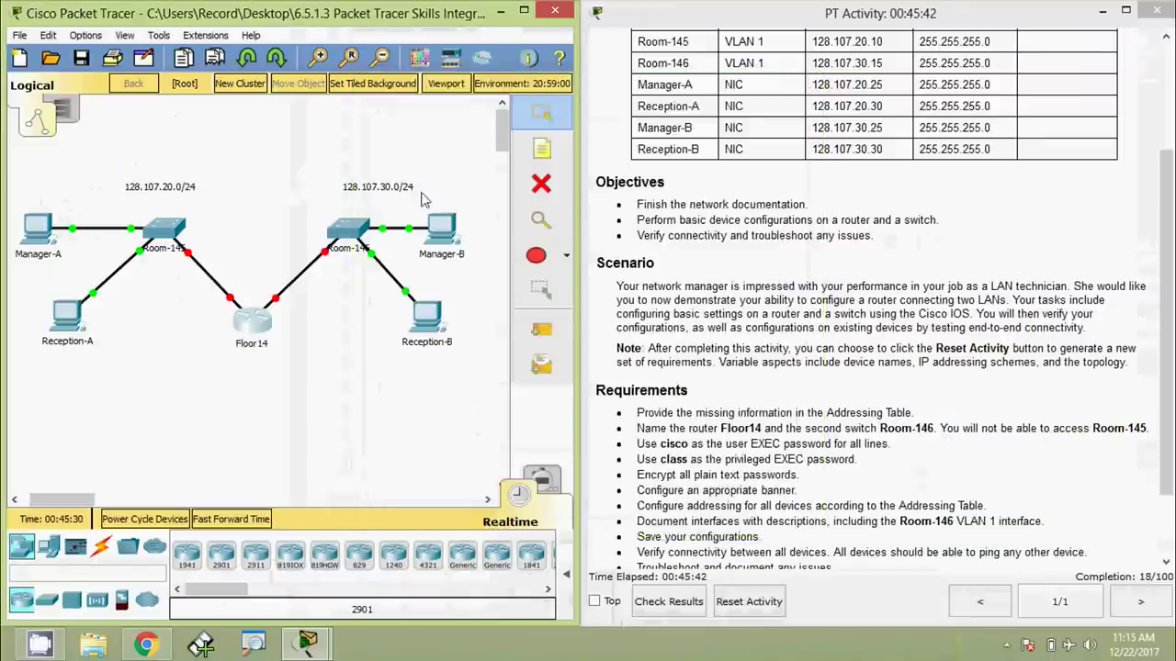
Bring up the second switch's command line and enter privileged mode
left_click(346, 260)
left_click_drag(588, 74, 633, 32)
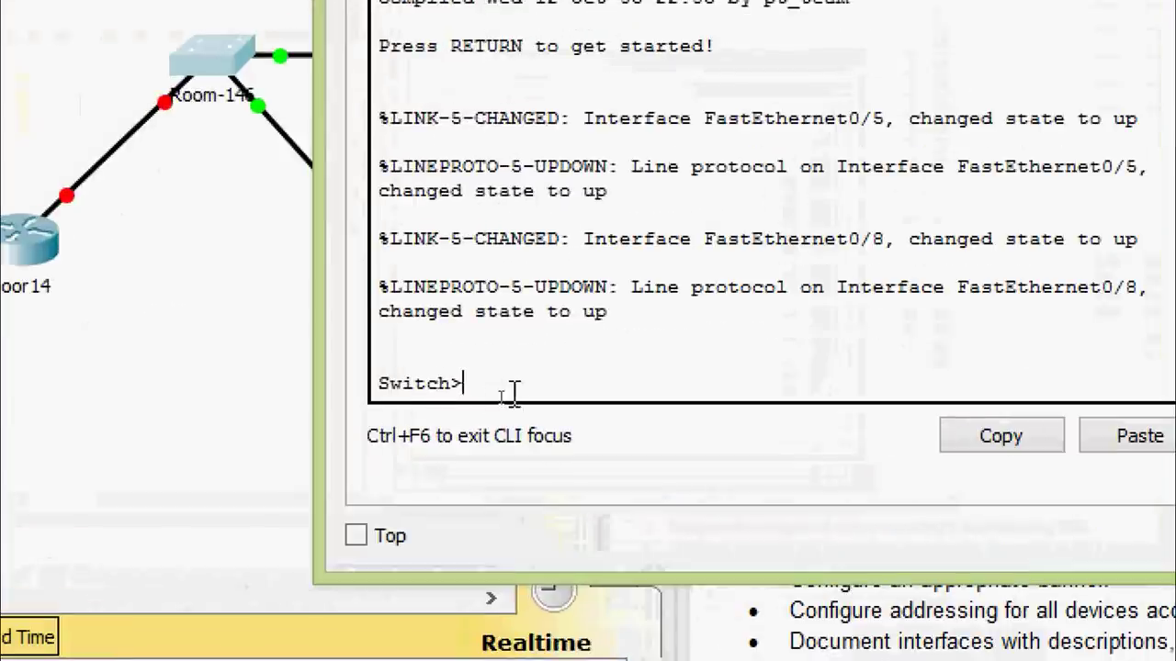
type("ena")
key("Tab")
key("Return")
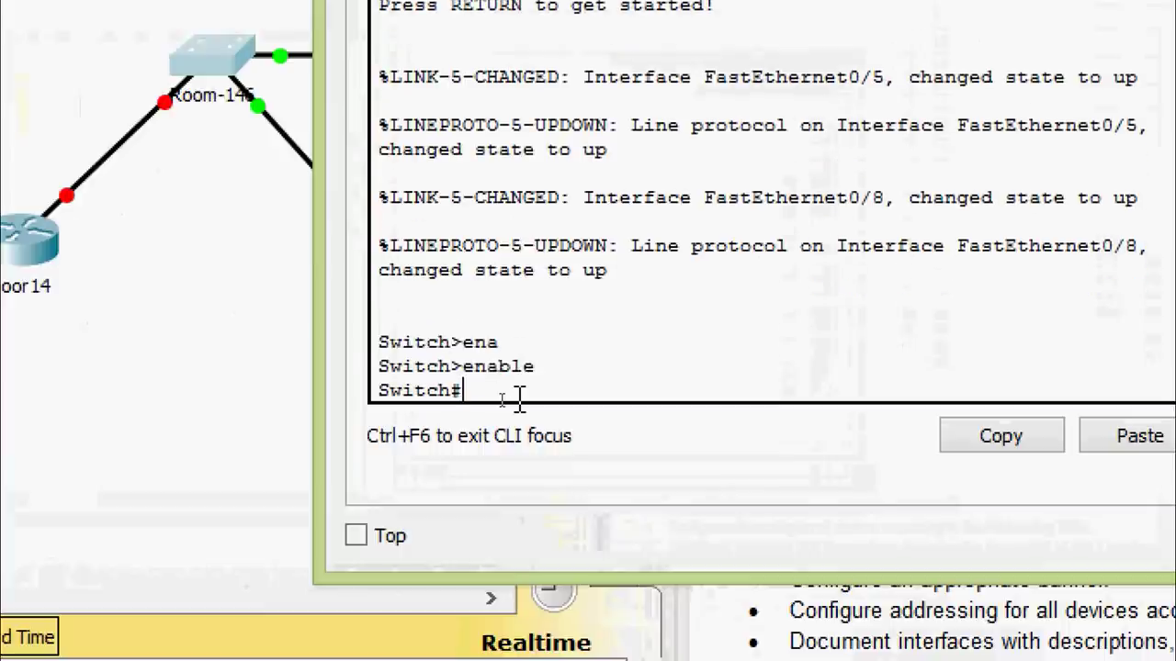
Set the switch hostname to Room-146 from global configuration mode
type("conf")
key("Tab")
type("t")
key("Tab")
key("Return")
key("Return")
key("Return")
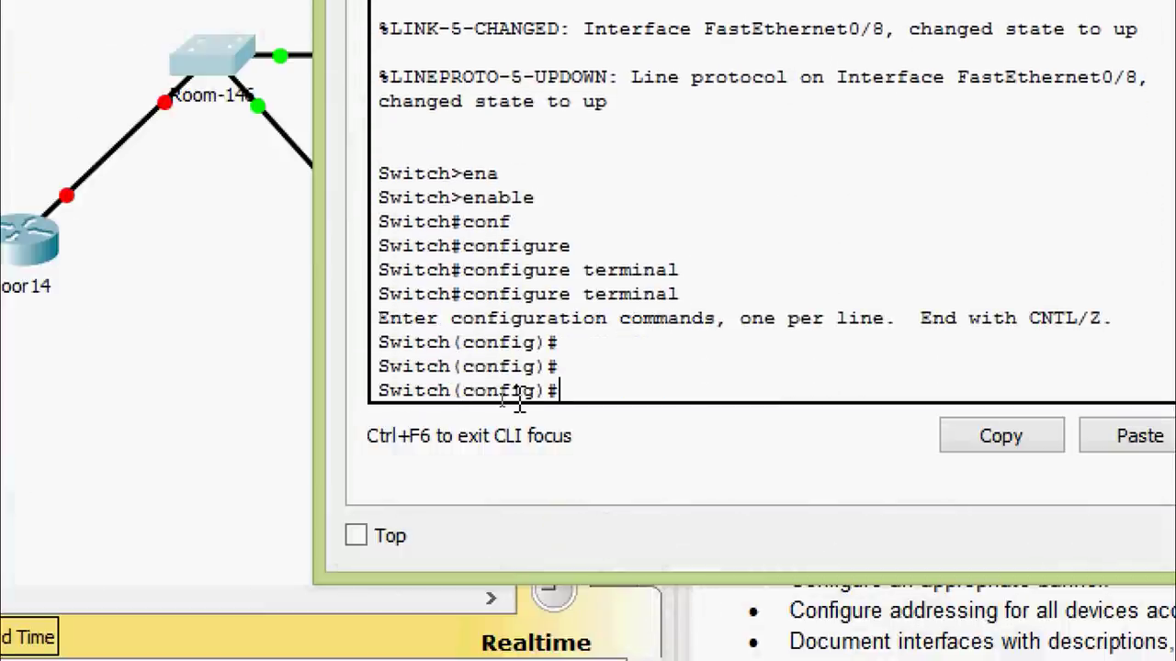
type("ho")
key("Tab")
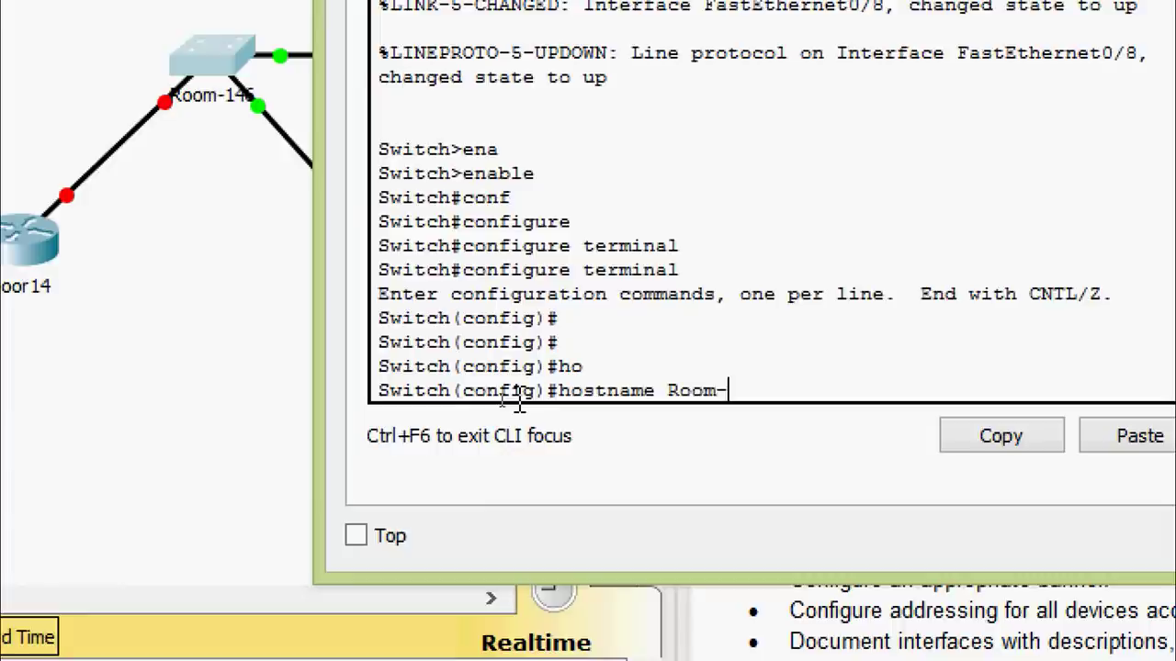
type("Room-146")
key("Return")
key("Return")
key("Return")
key("Return")
key("Return")
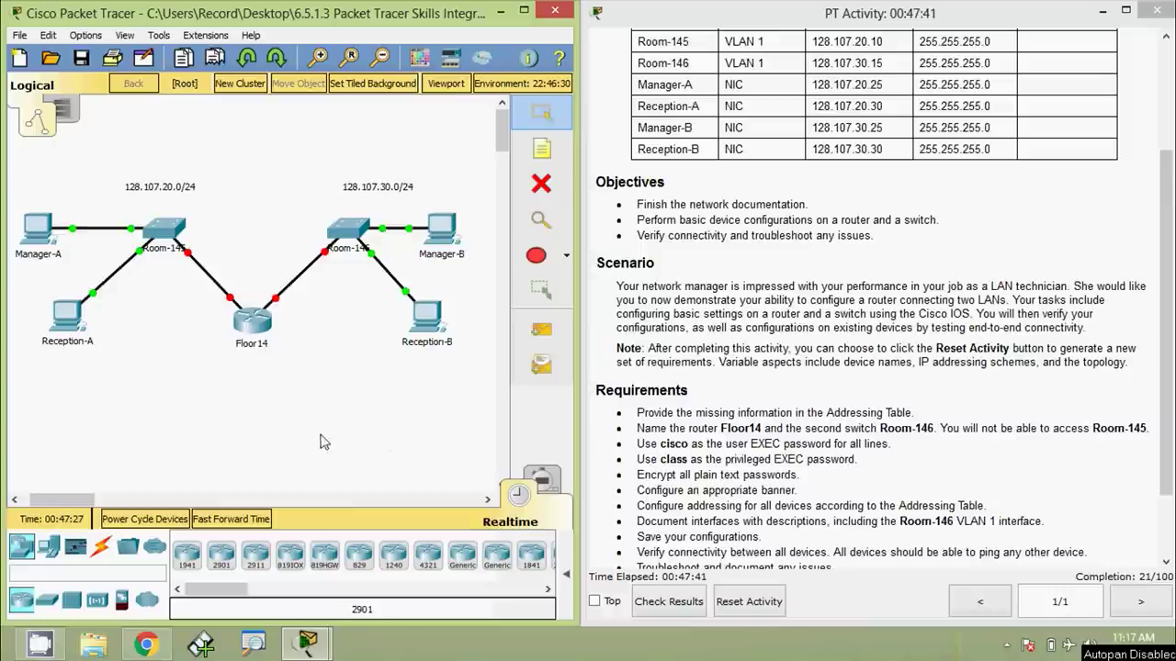
On Floor14, give console line 0 a password and require login
left_click(253, 323)
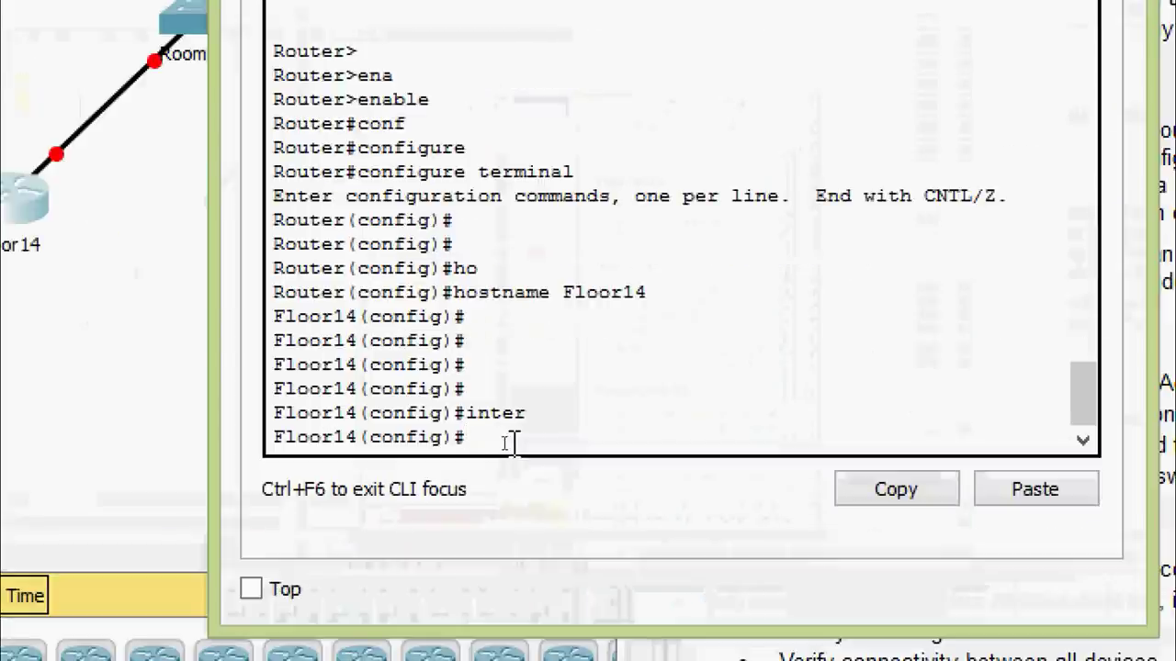
type("ne con")
key("Tab")
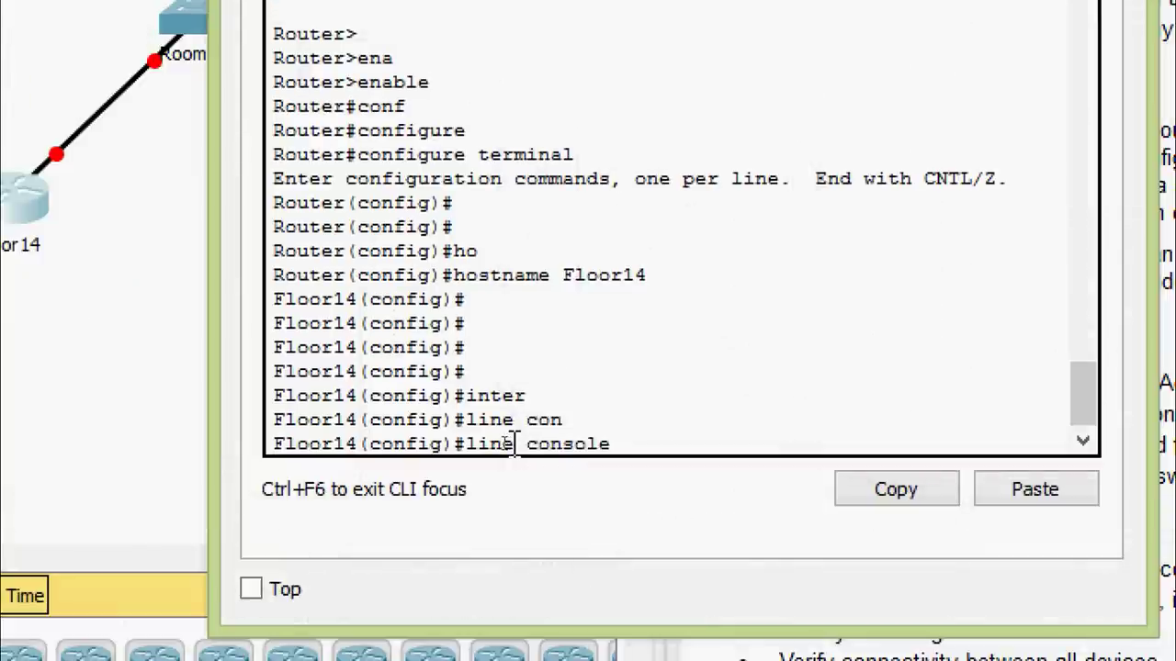
key("Return")
type("pas")
key("Tab")
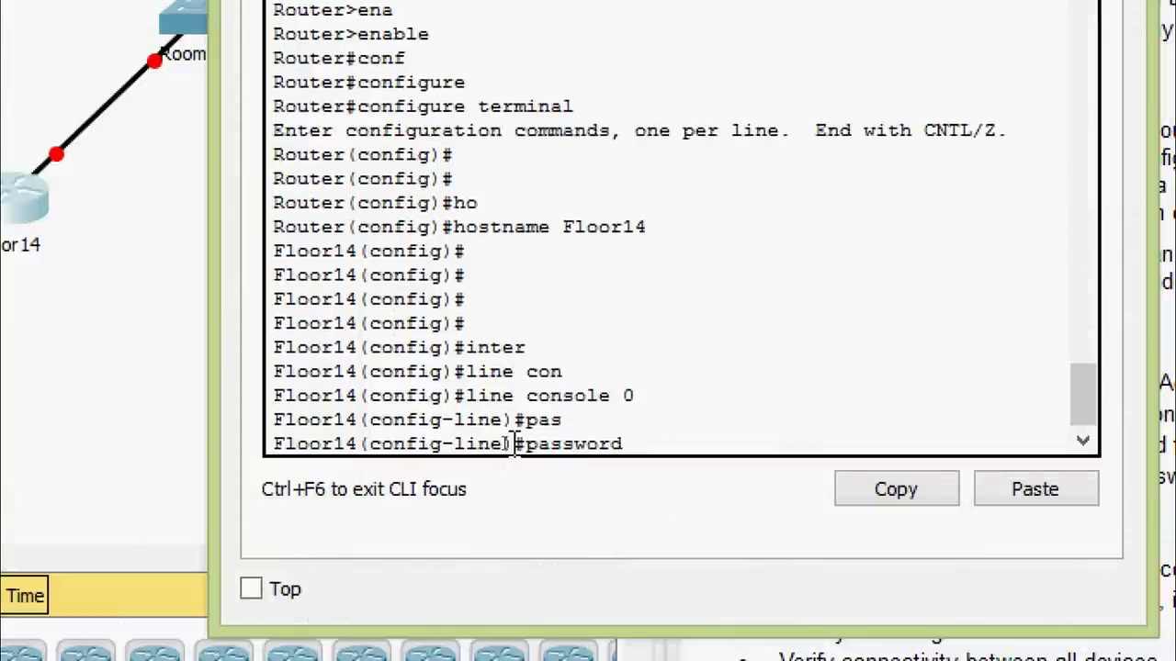
type("cisco")
key("Return")
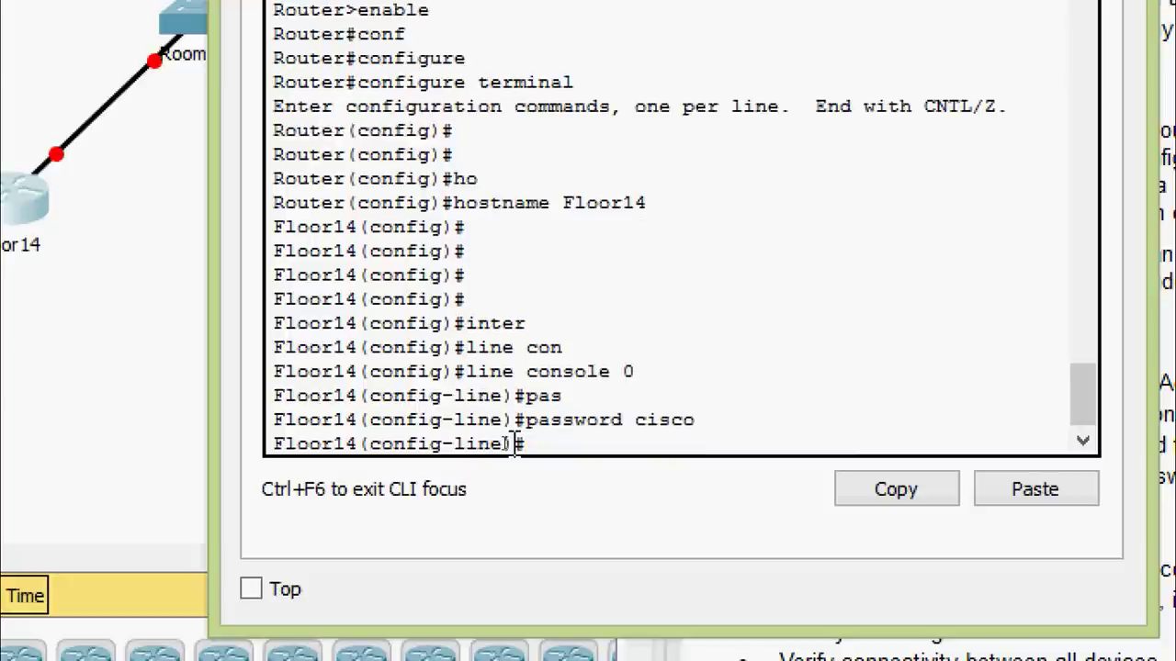
type("login")
key("Return")
type("e)#e")
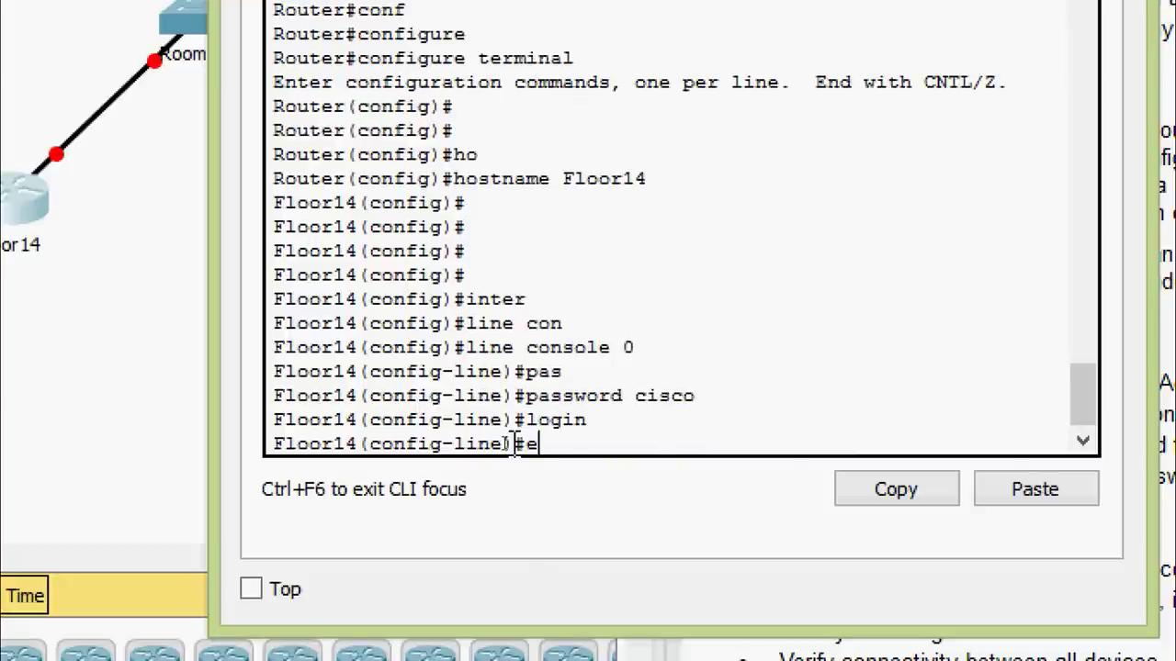
type("xit")
key("Return")
Give vty lines 0 15 a password with login required, then exit configuration mode
type("line")
key("Tab")
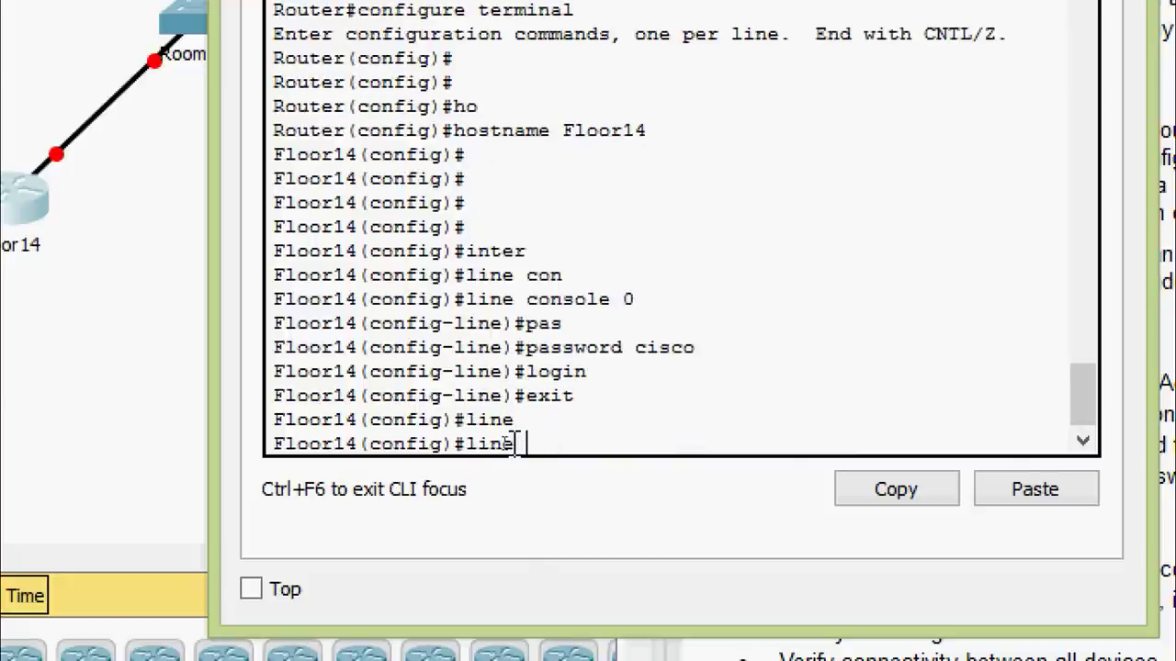
type("vty")
key("Tab")
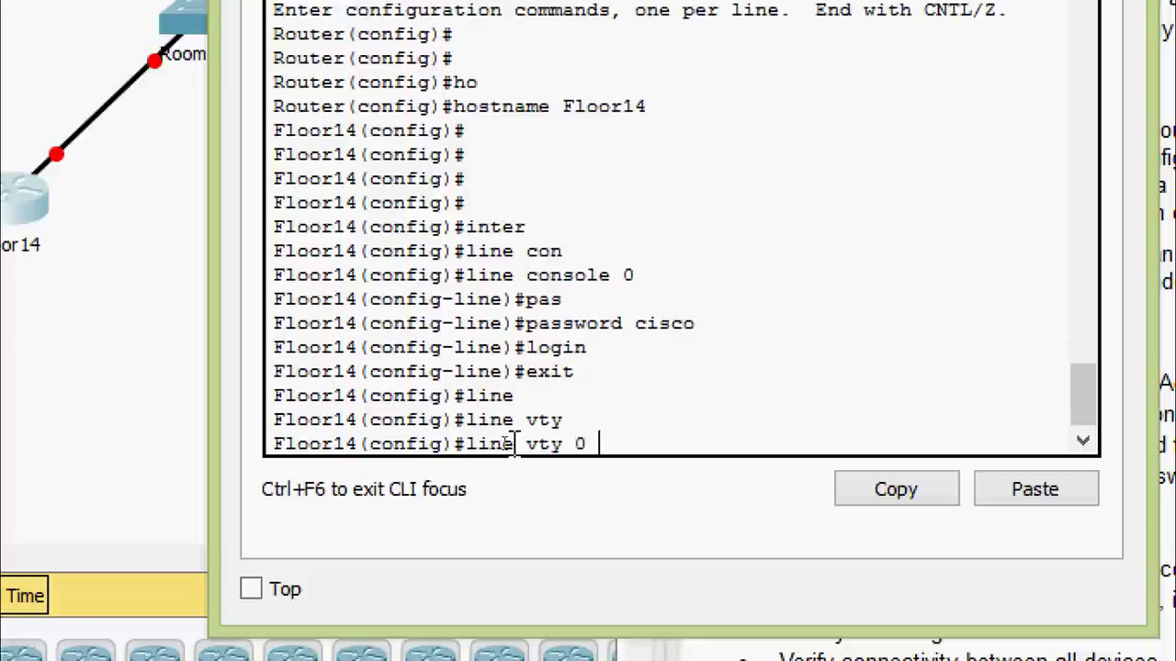
key("Return")
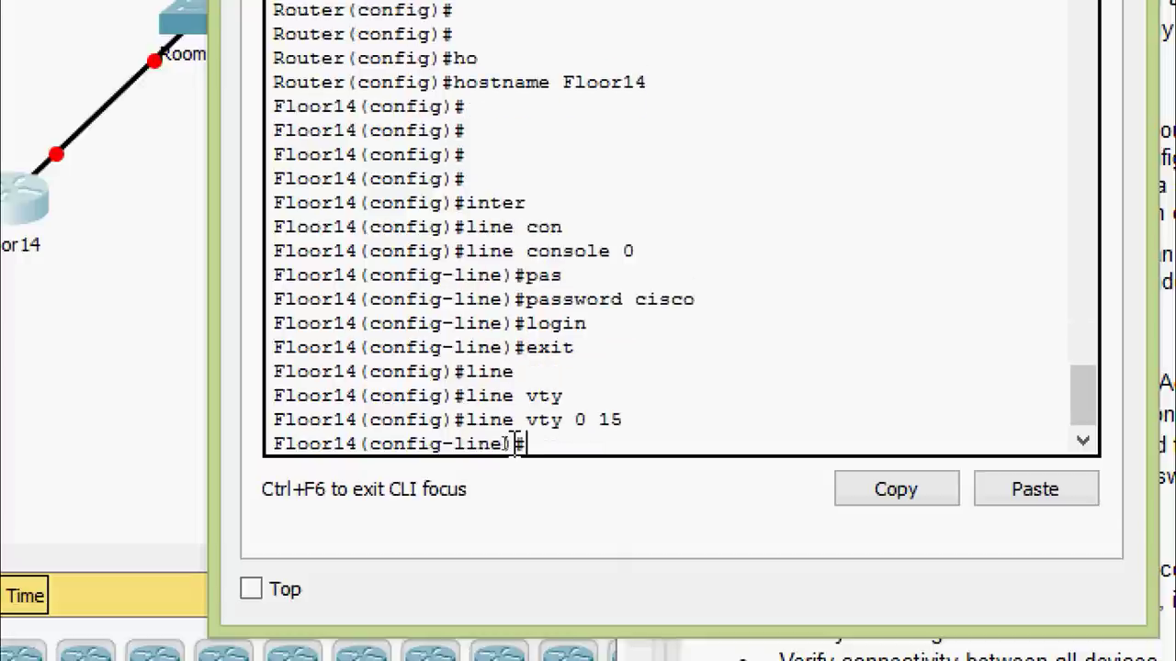
type("pas")
key("Tab")
type("cisco")
key("Return")
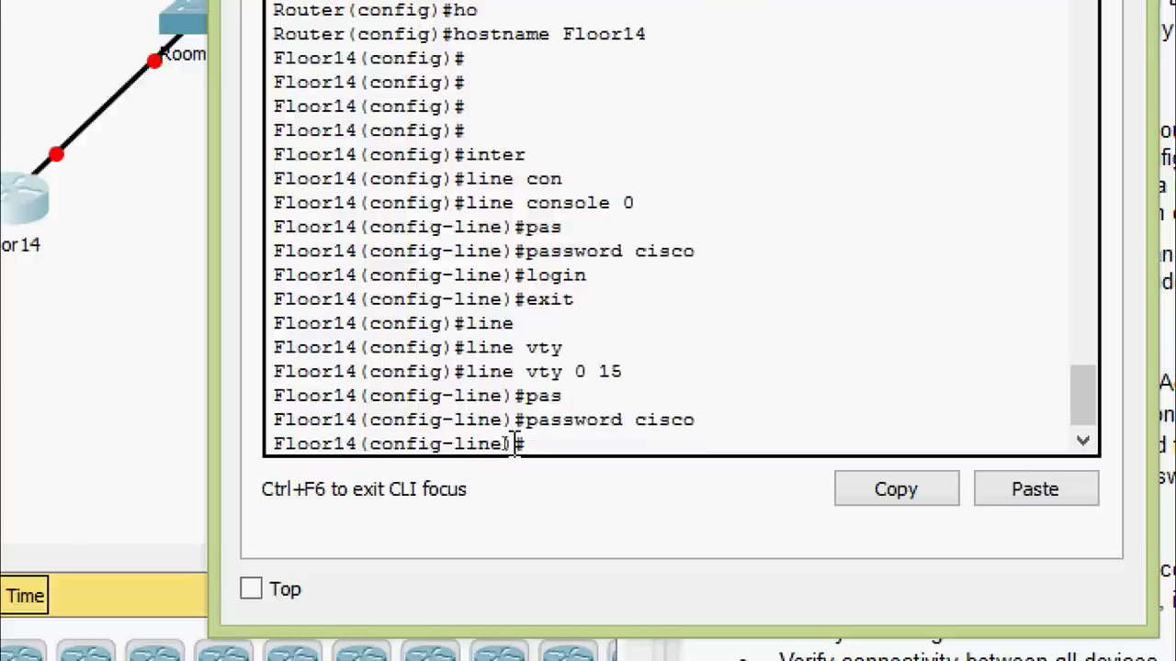
key("Return")
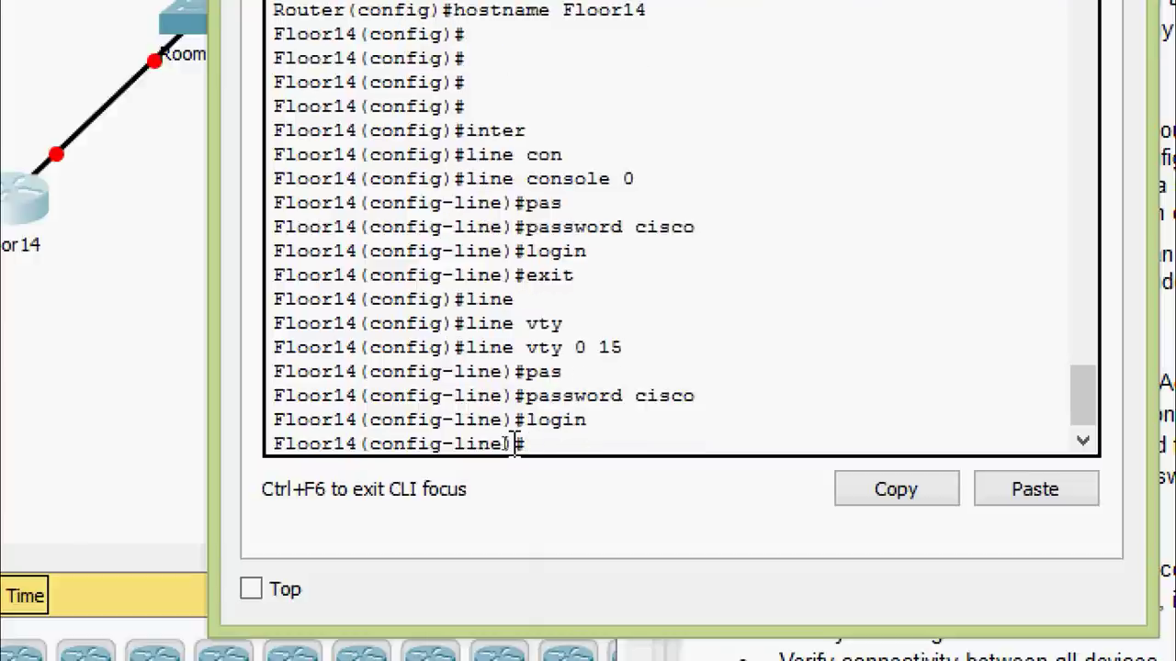
key("ctrl+z")
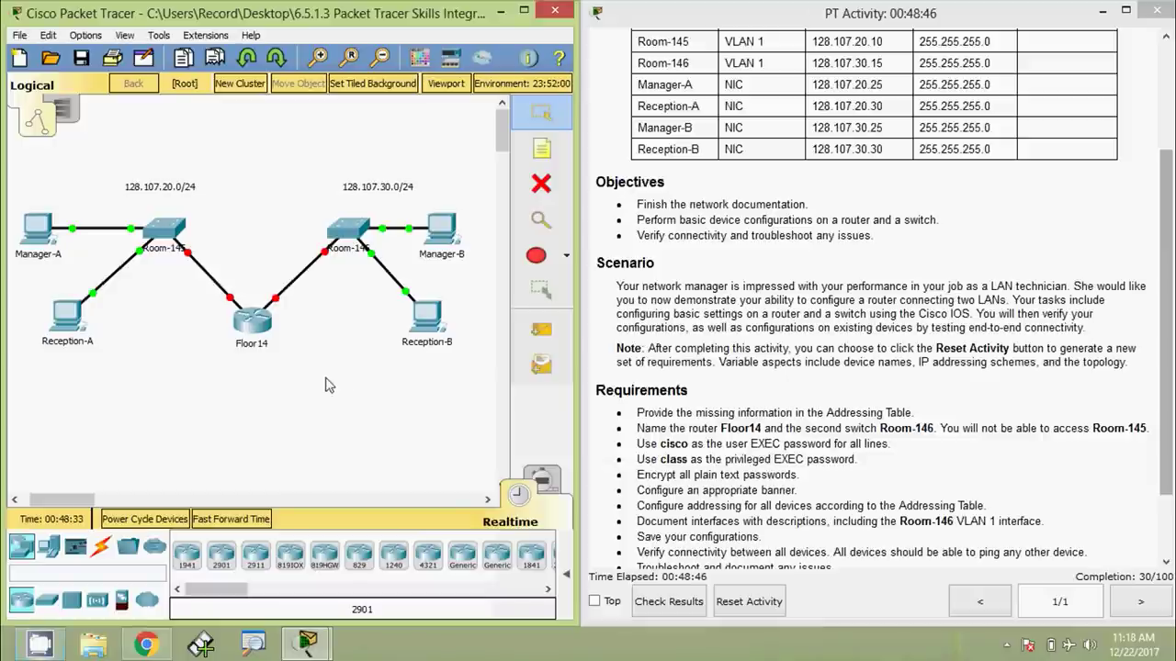
On Room-146, give console line 0 a password and require login
left_click(347, 230)
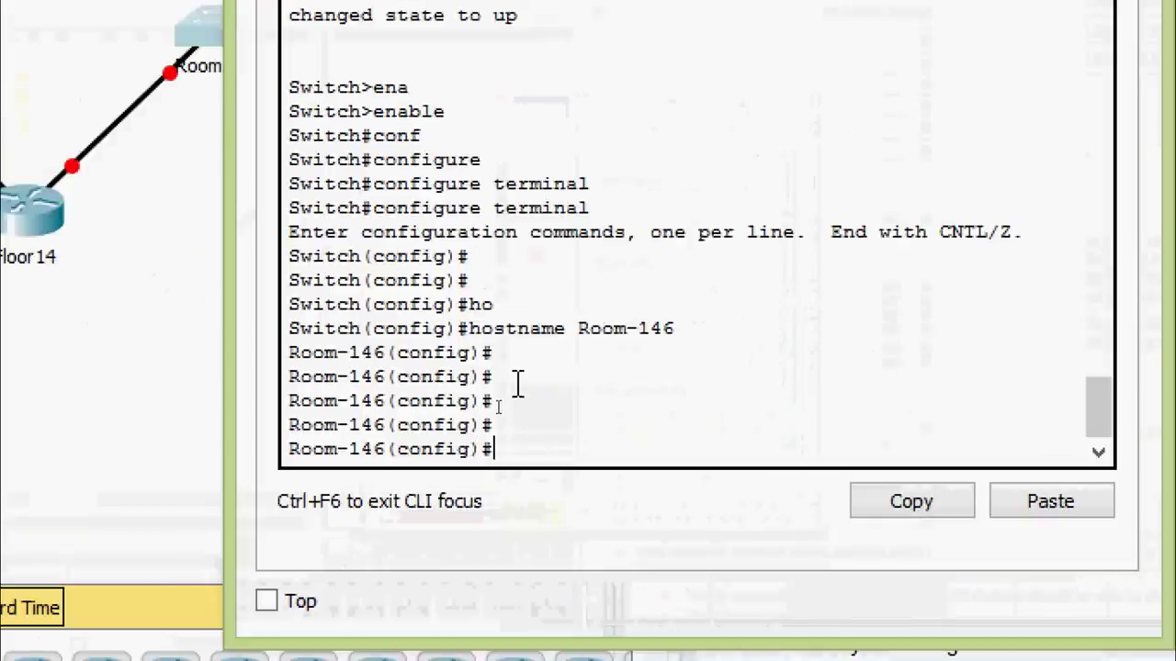
type("line")
key("Tab")
type("con")
key("Tab")
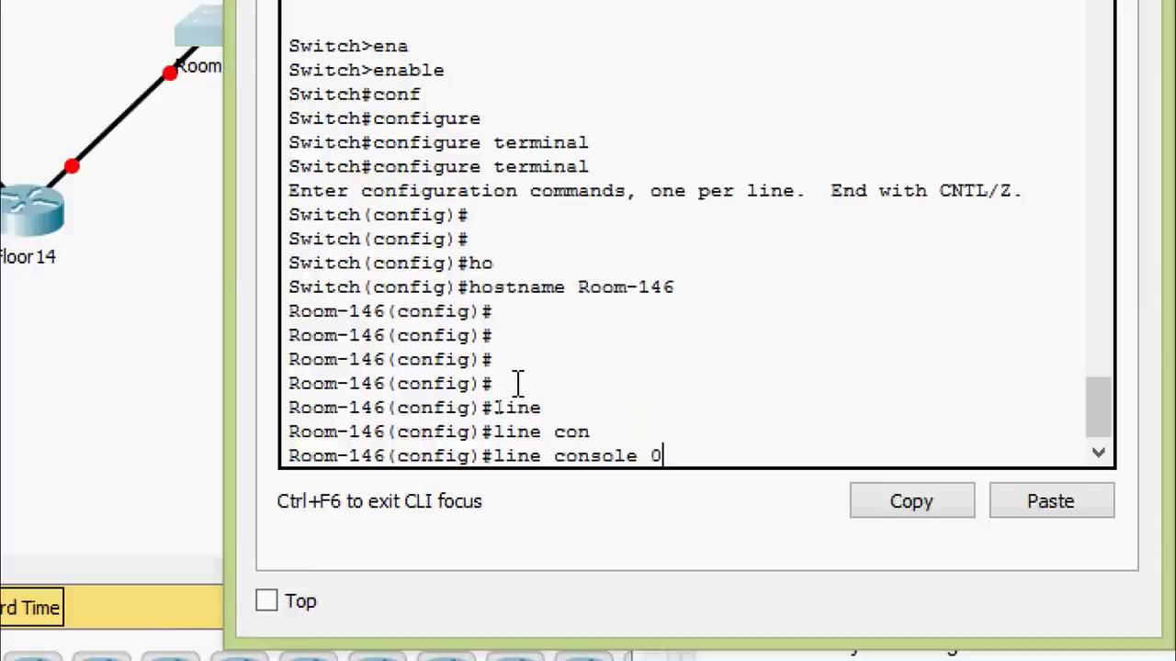
type("0")
key("Return")
type("pas")
key("Tab")
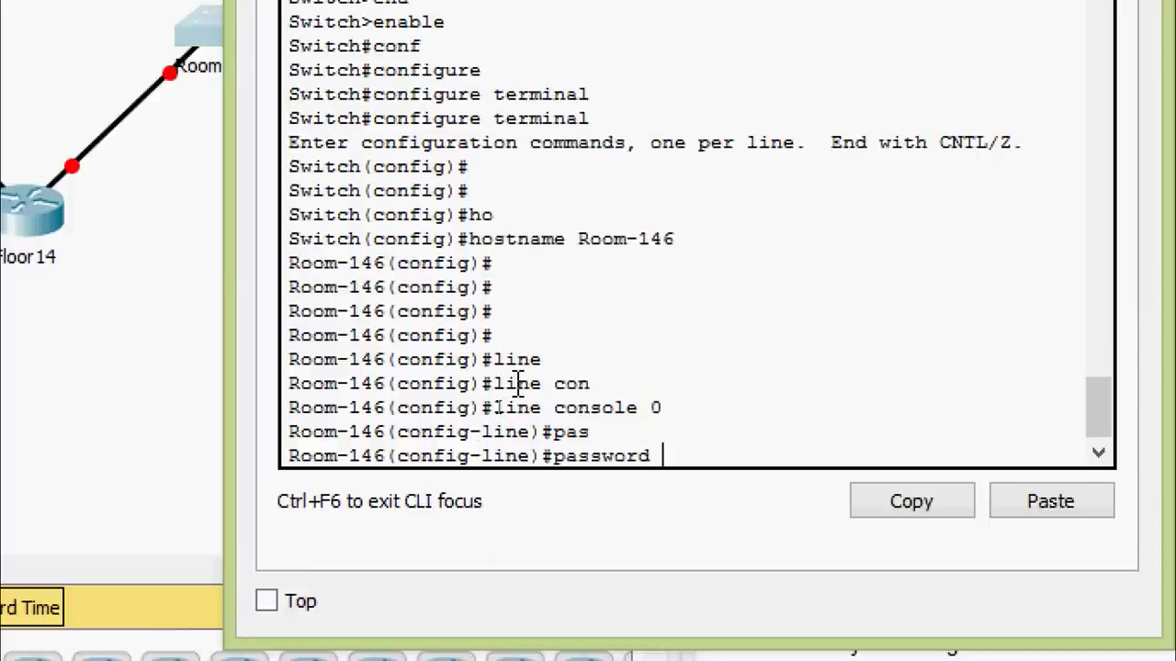
type("cisco")
key("Return")
type("login")
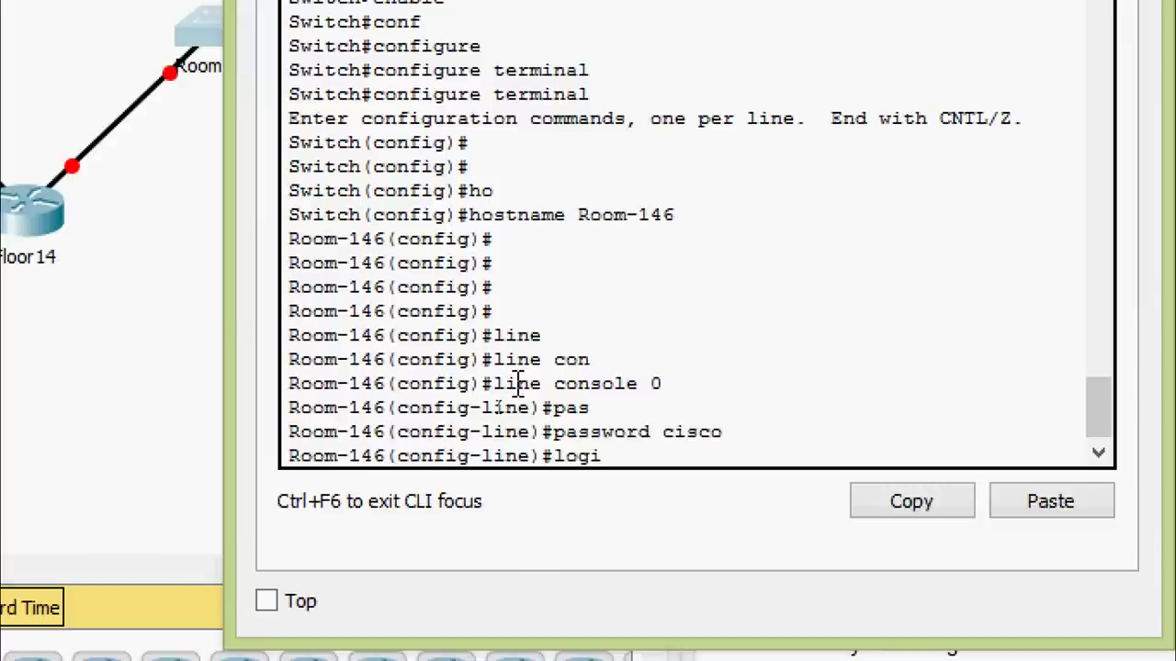
key("Return")
key("Return")
key("Return")
type("exit")
key("Return")
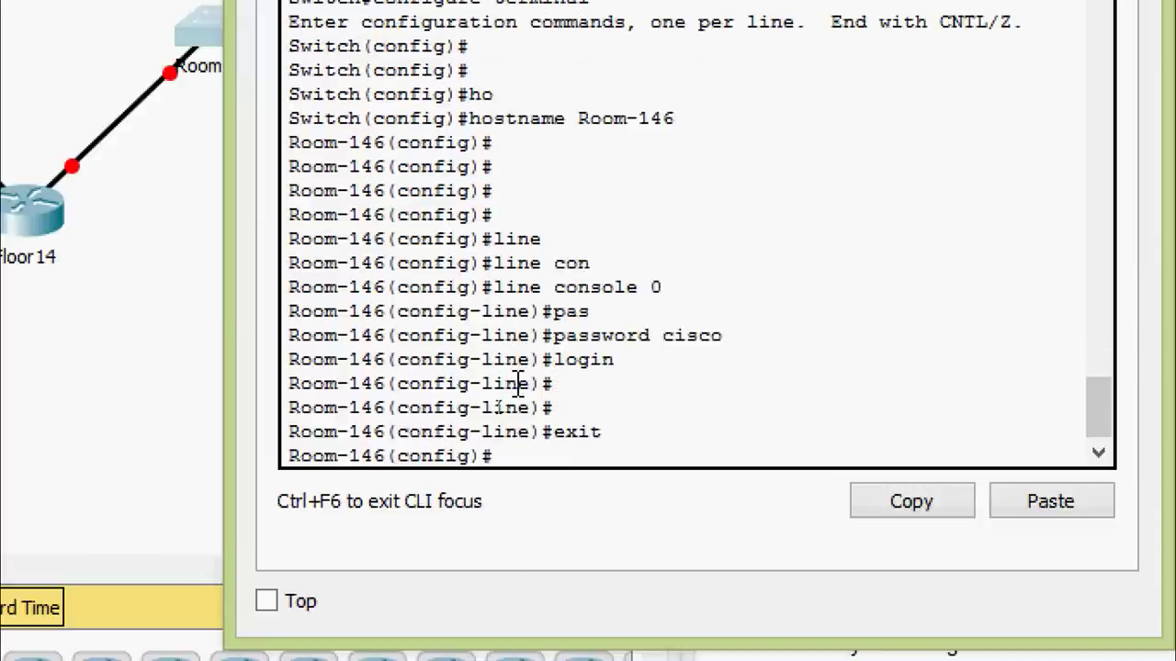
Give Room-146's vty lines a password with login required, then leave configuration mode
type("line")
key("Tab")
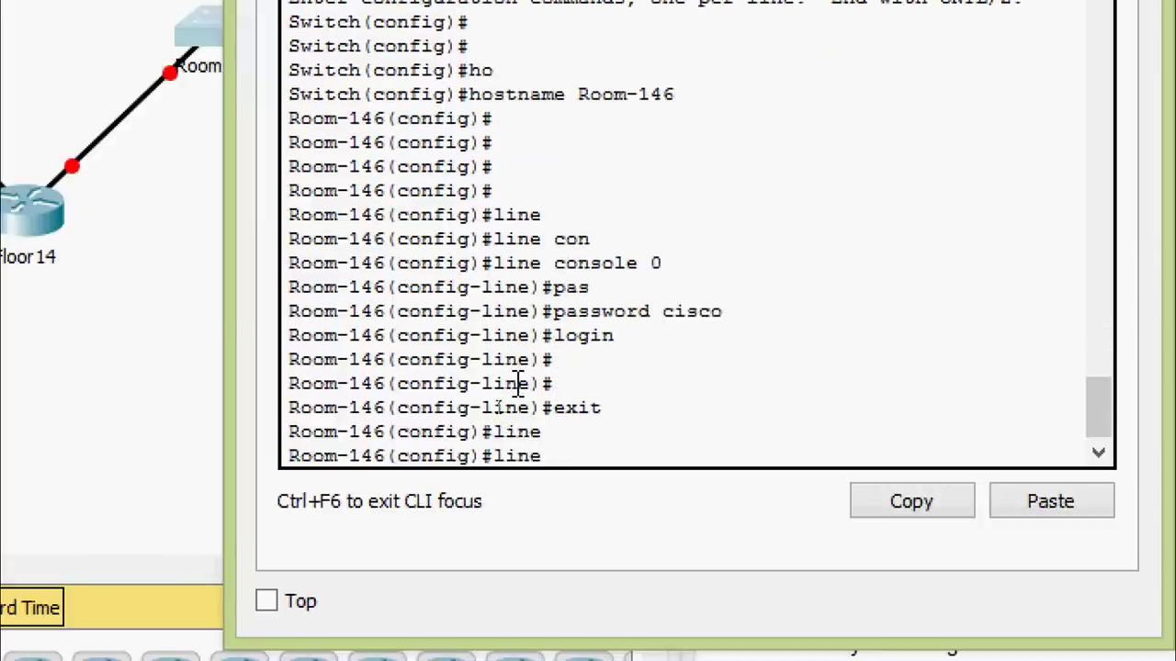
type("vty 0 15")
key("Return")
type("pas")
key("Tab")
type("c")
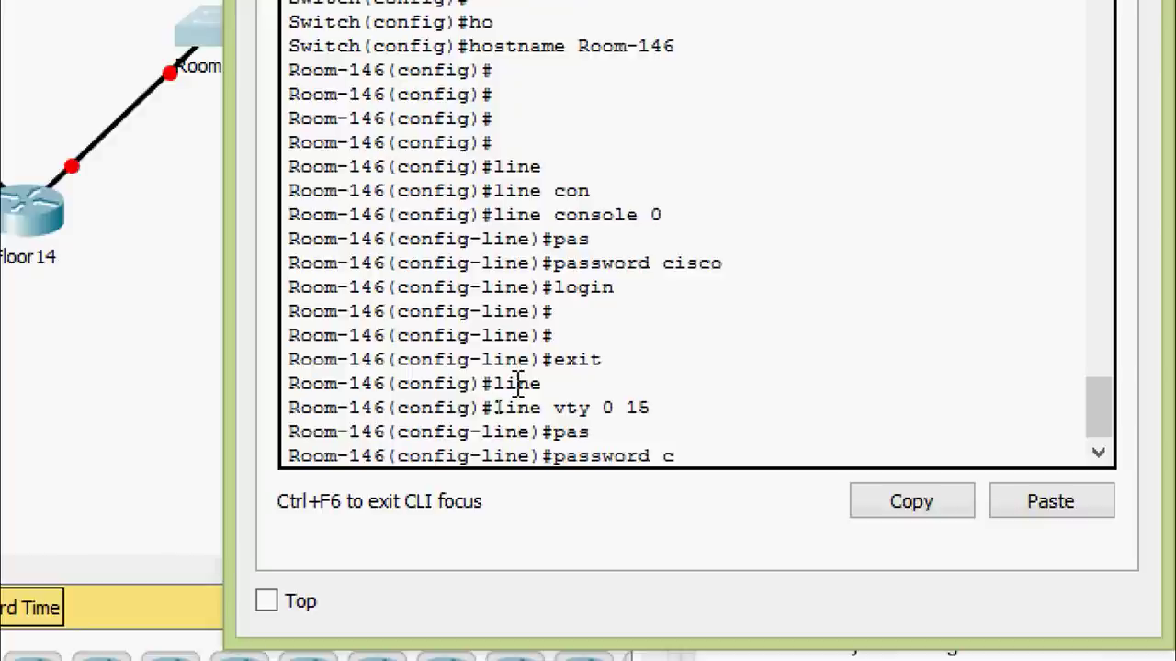
key("Return")
type("line)#l")
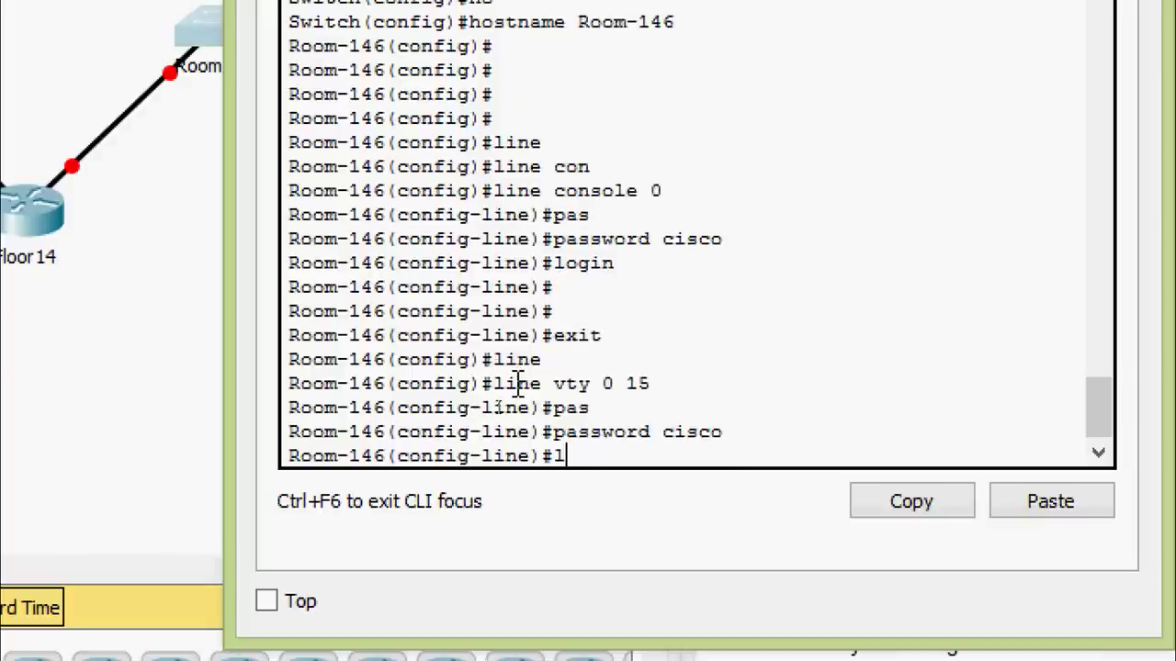
type("ogin")
key("Return")
key("ctrl+z")
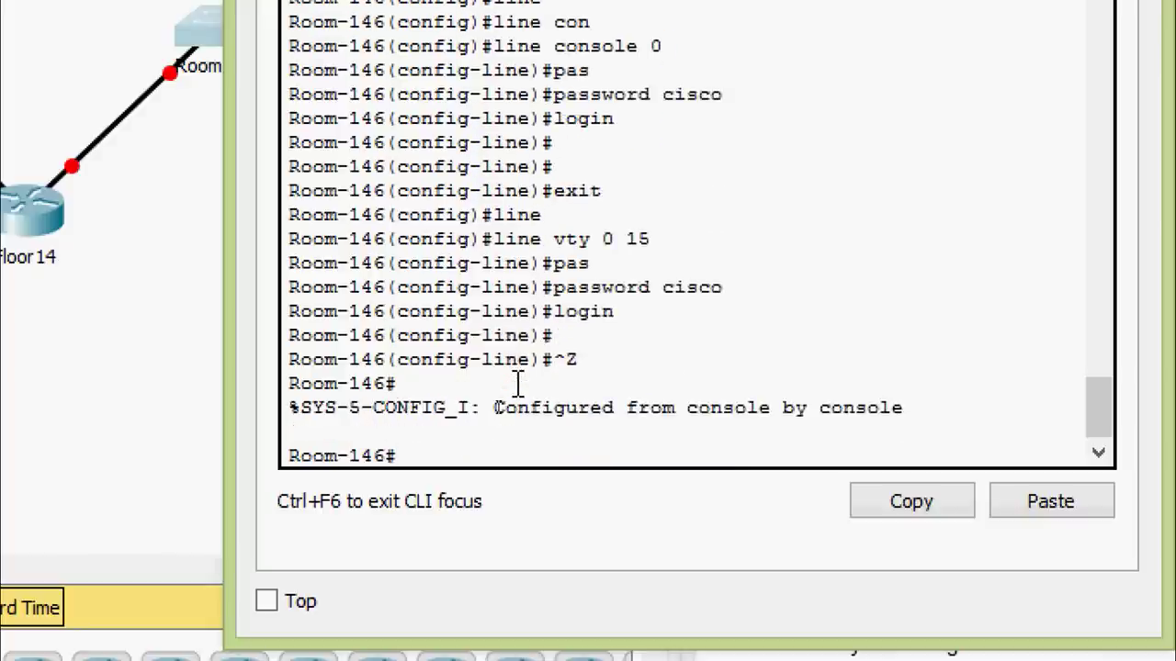
key("Return")
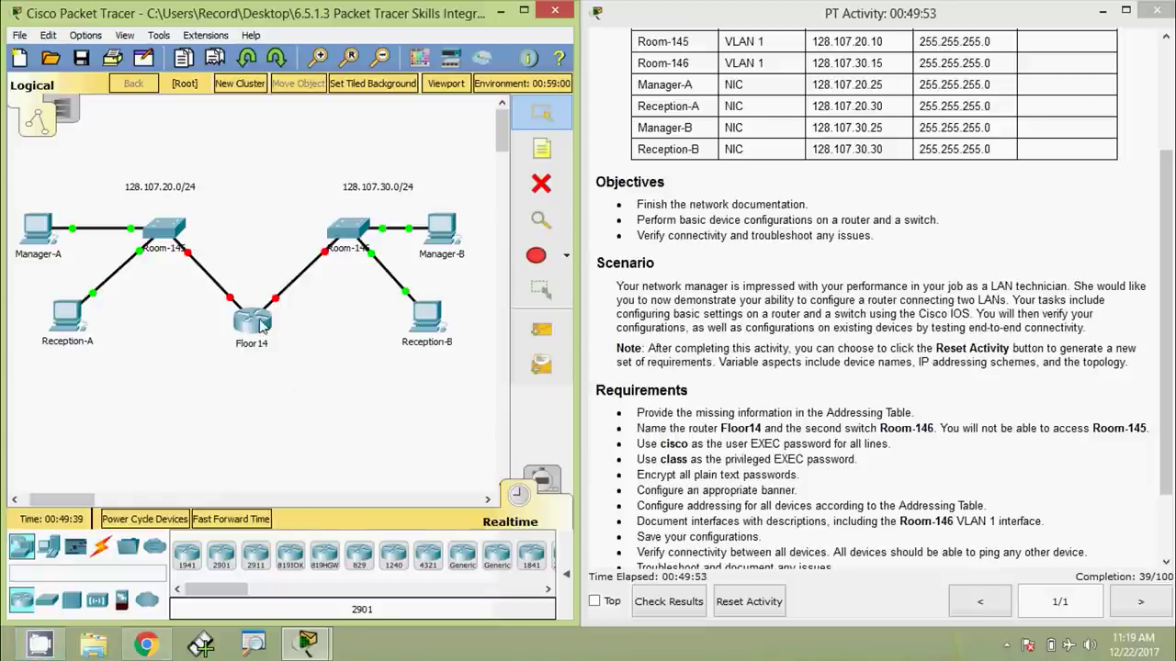
On Floor14, set an enable secret for privileged EXEC mode from global configuration
left_click(257, 323)
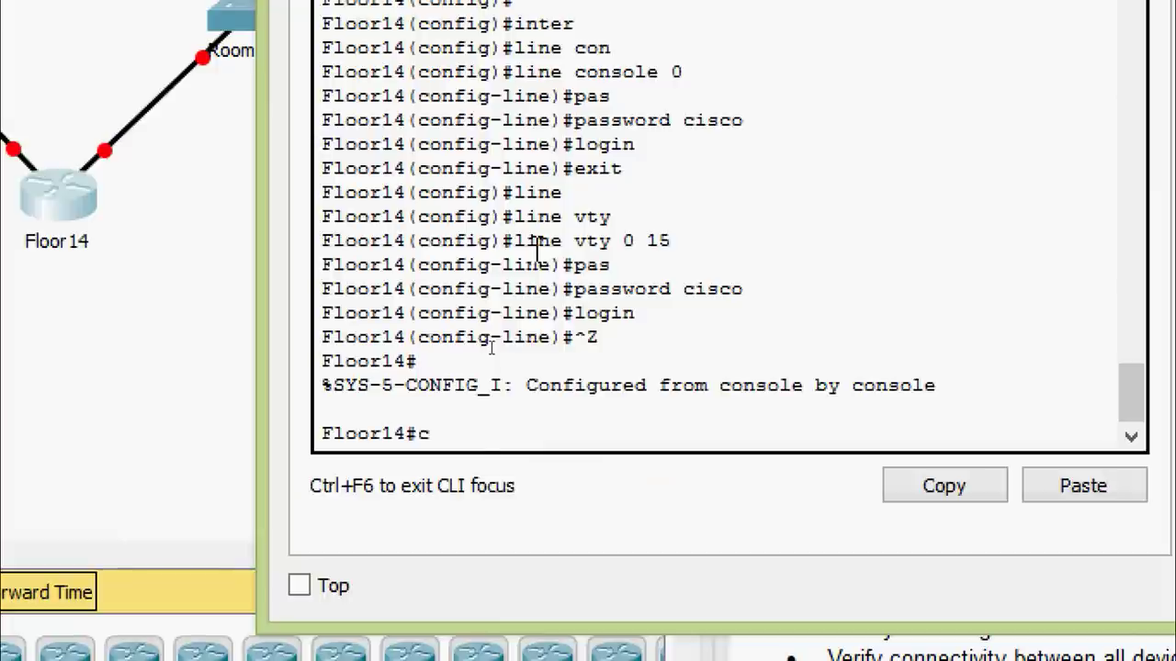
type("onf")
key("Tab")
type("t")
key("Tab")
key("Return")
key("Return")
key("Return")
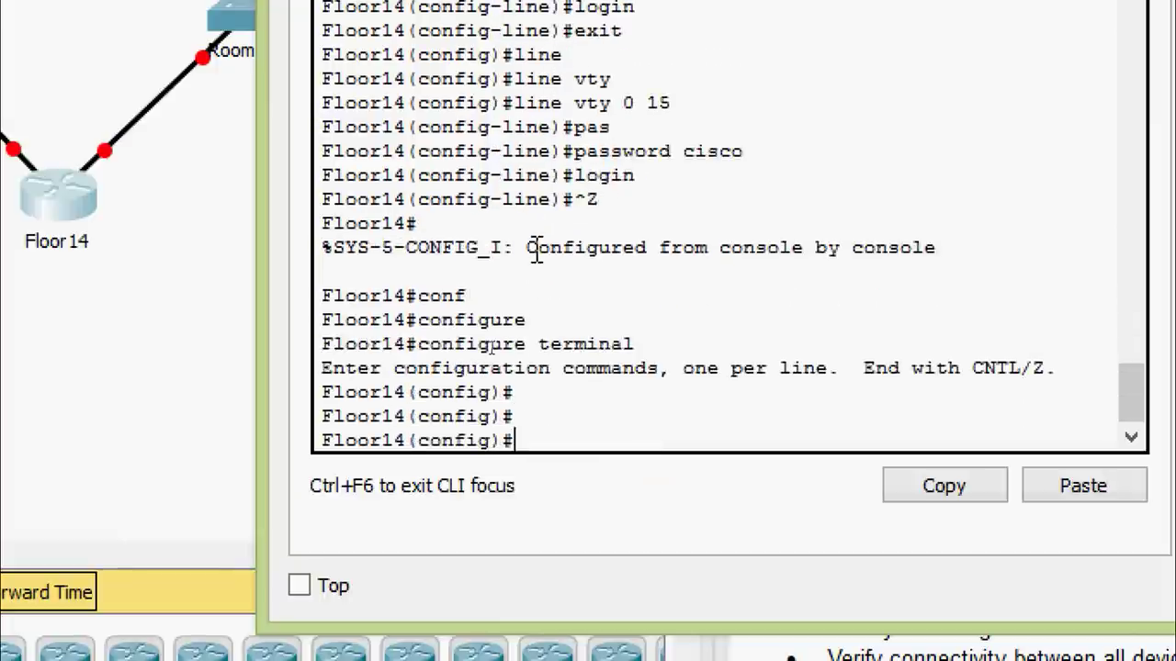
type("ena")
key("Tab")
type("se")
key("Tab")
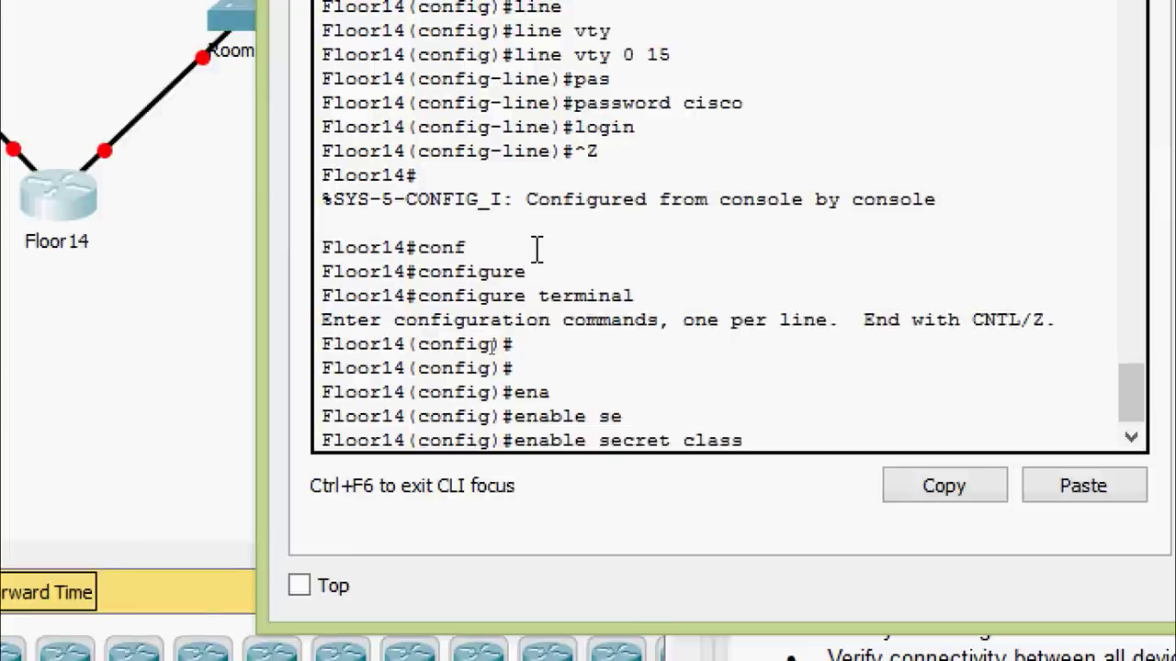
type("class")
key("Return")
key("Return")
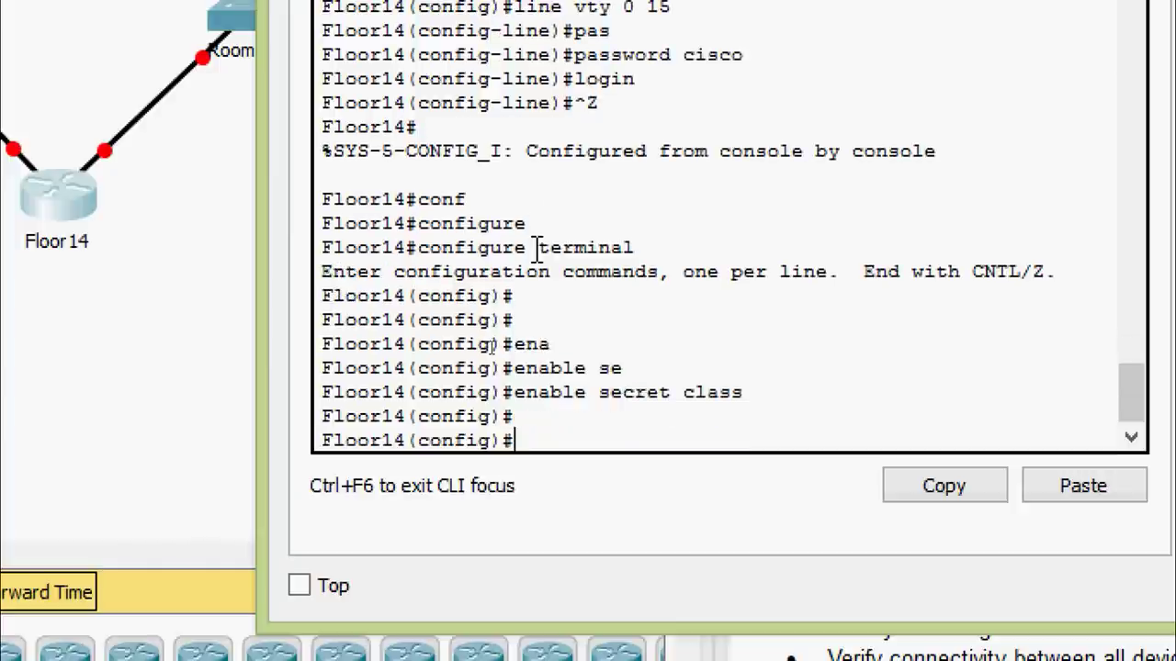
Turn on service password-encryption on Floor14
type("ser")
key("Tab")
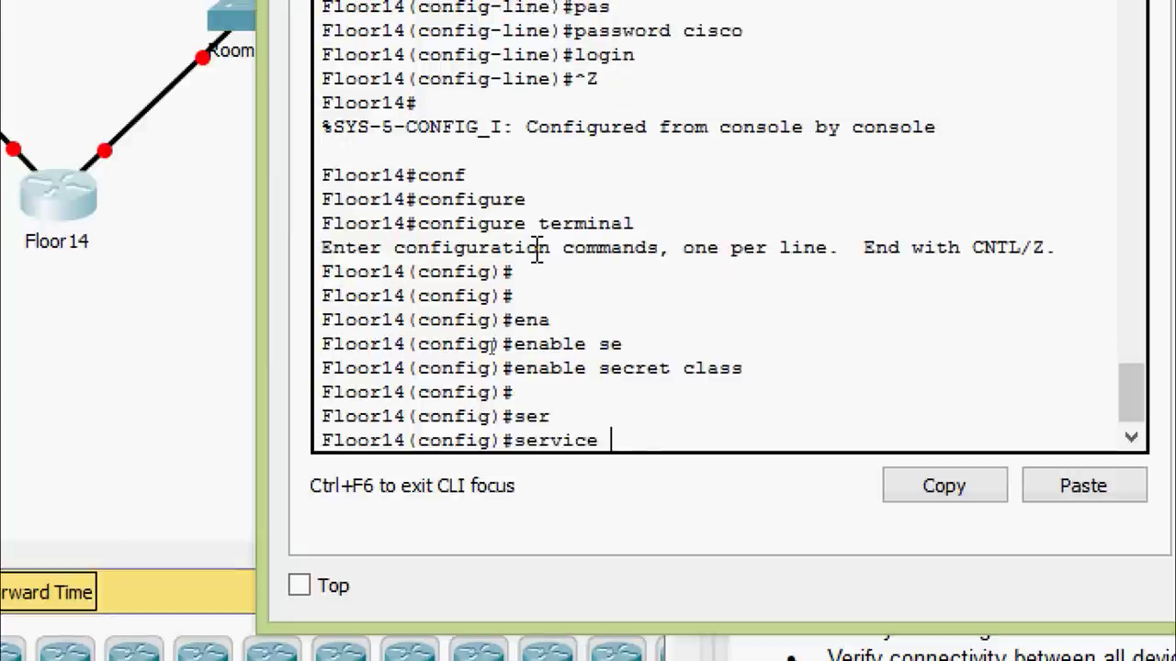
type("pas")
key("Tab")
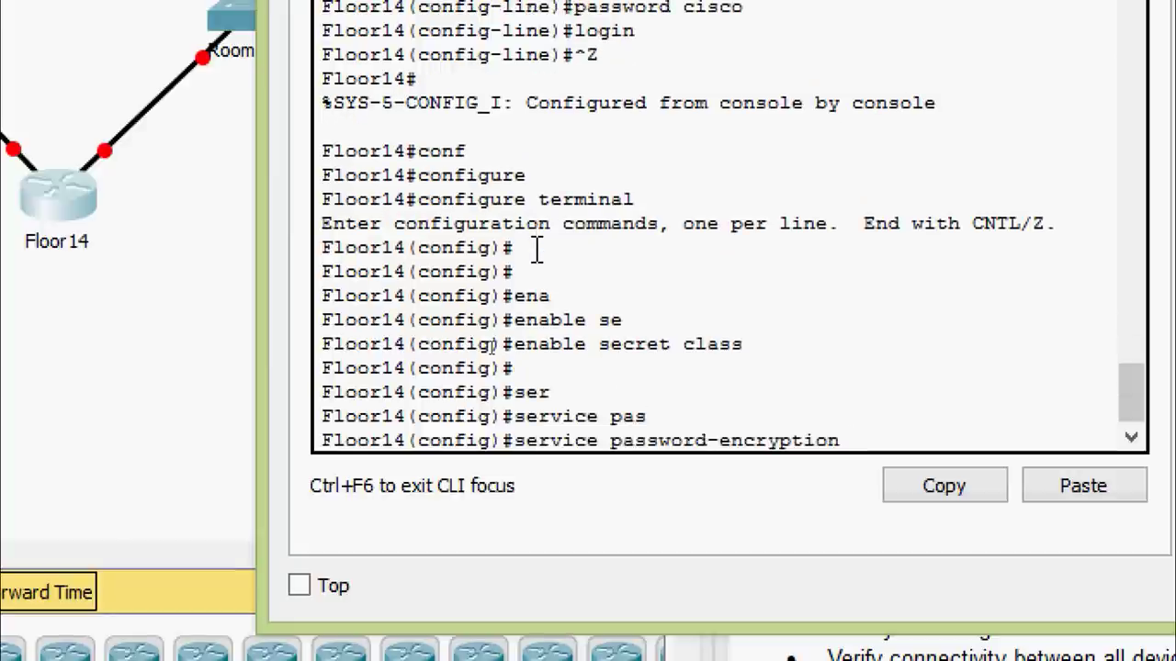
key("Return")
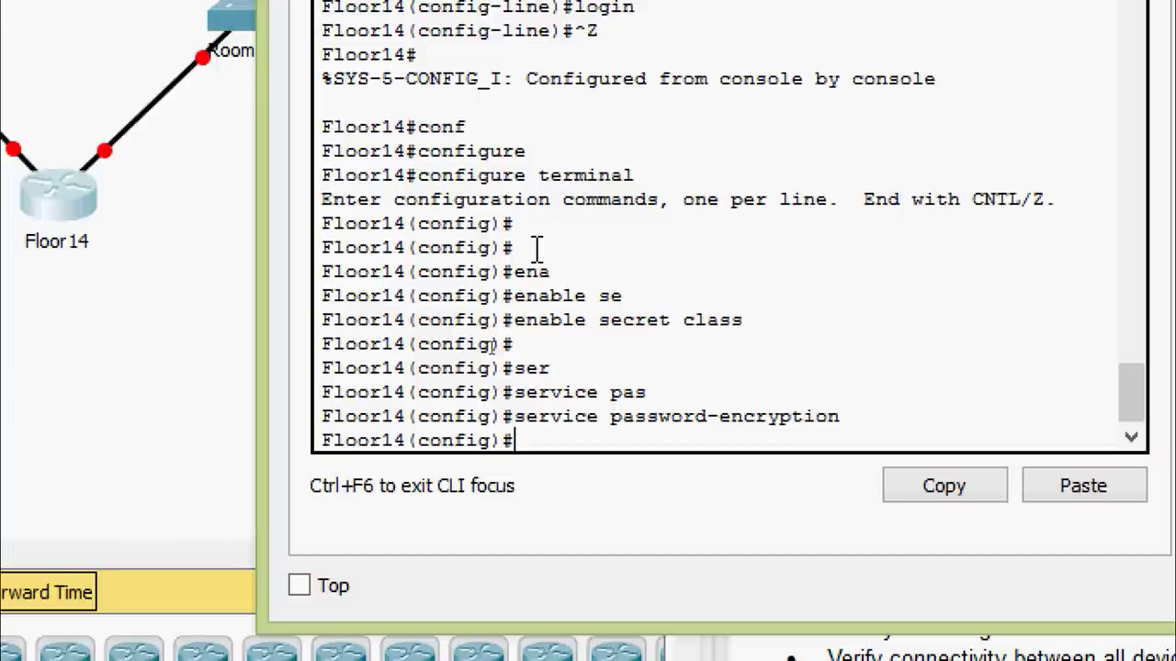
Add the MOTD banner '& warning &' to Floor14
type("ban")
key("Tab")
type("mo")
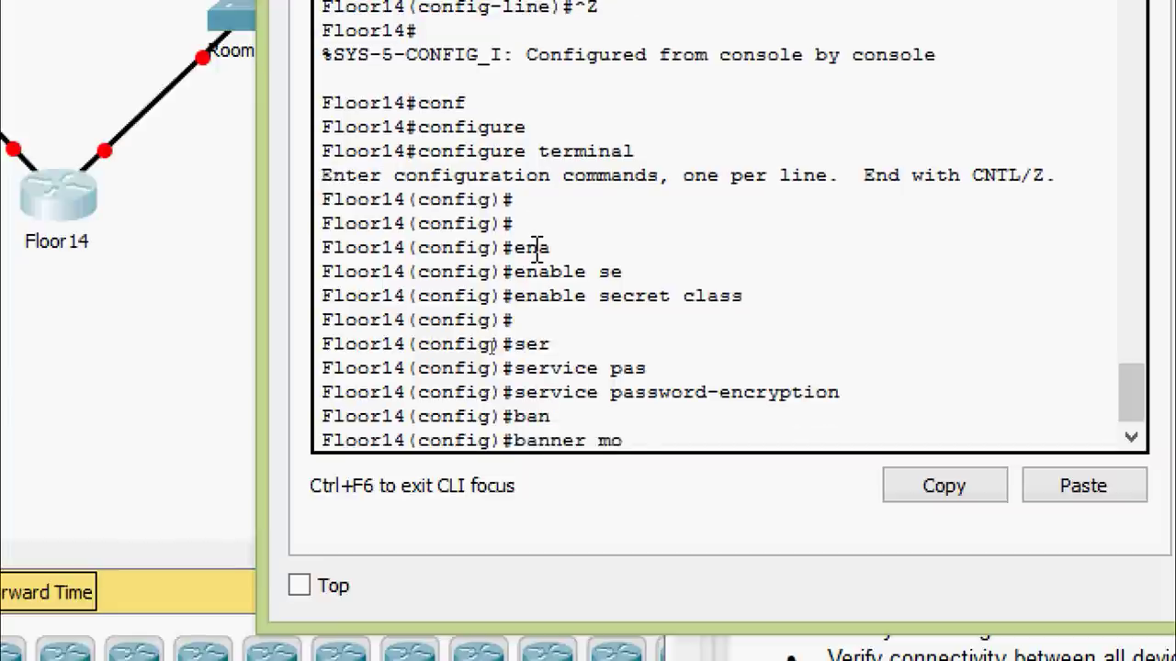
key("Tab")
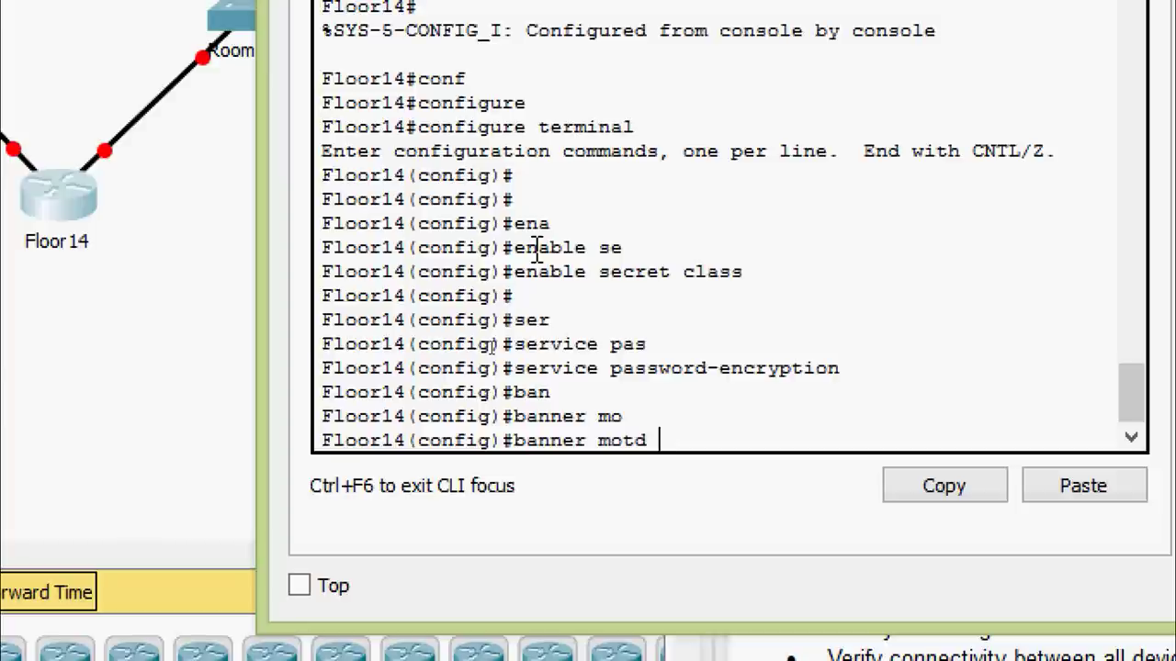
type("& warning")
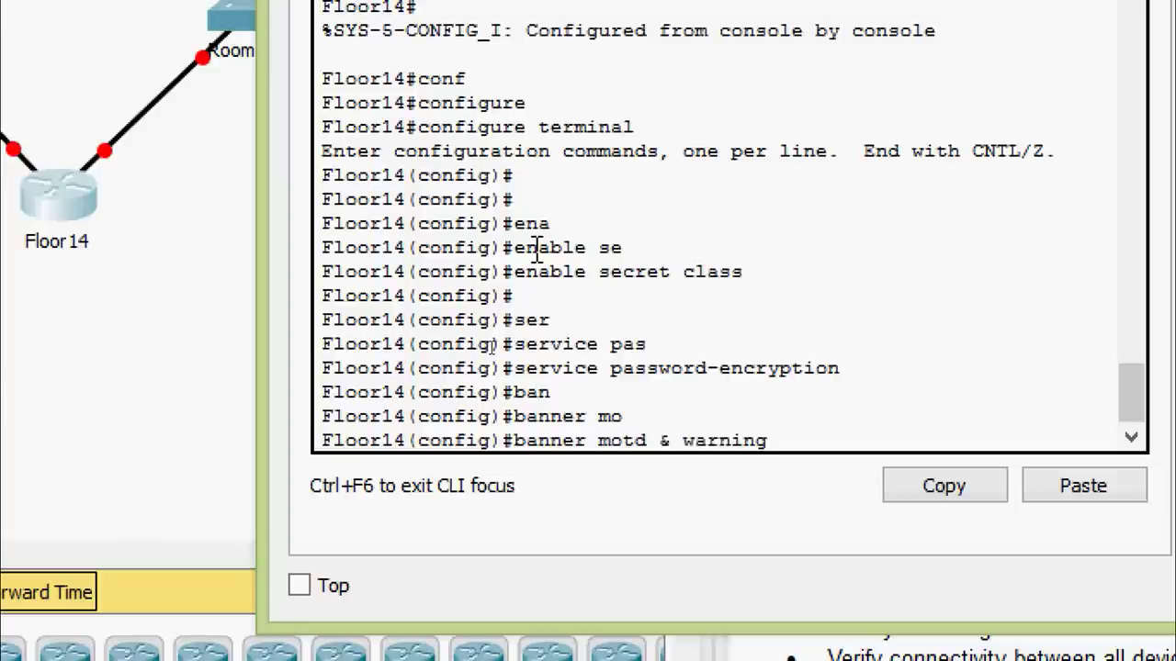
type(" &")
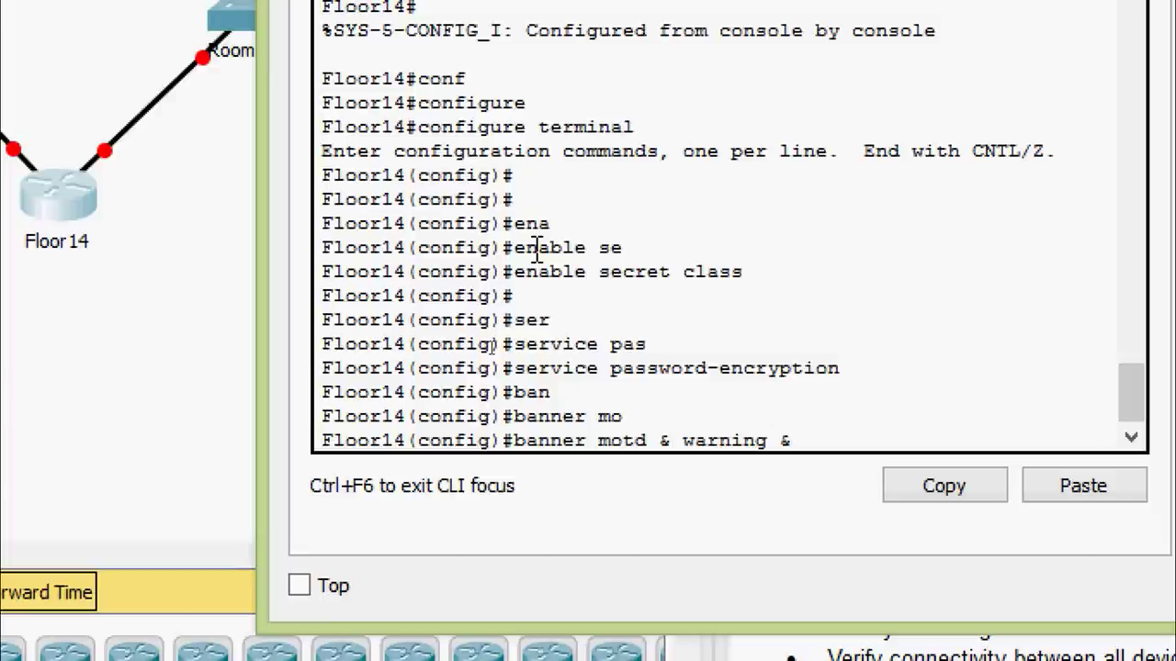
key("Return")
key("Return")
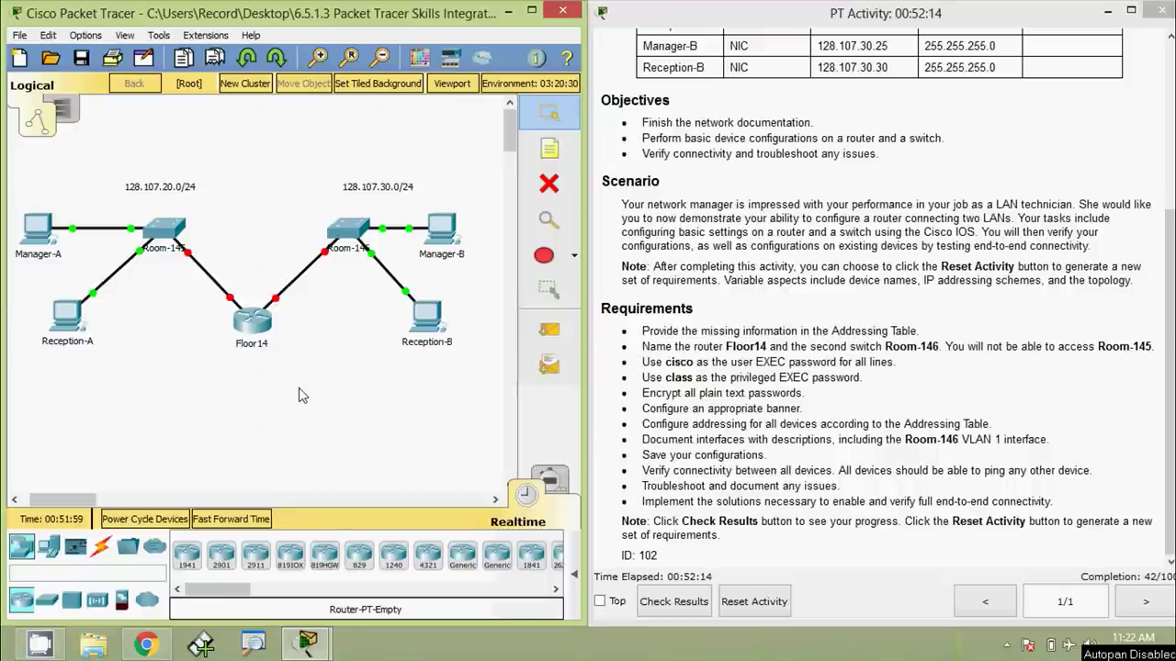
On Room-146, set an enable secret for privileged EXEC mode from global configuration
left_click(347, 230)
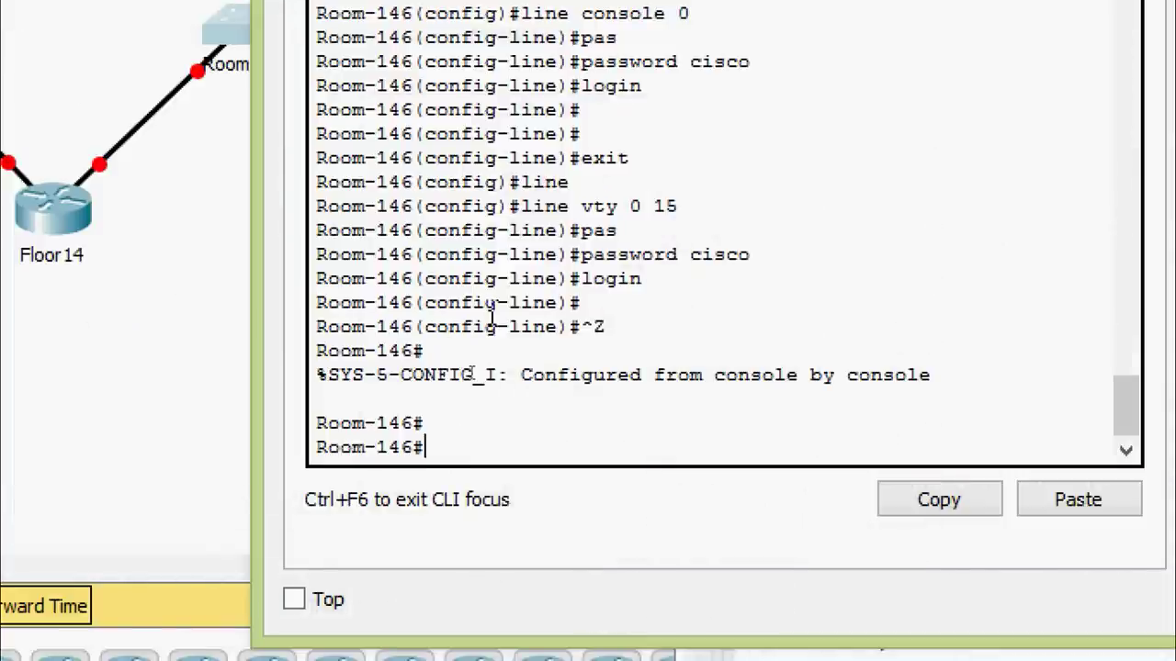
type("conf")
key("Tab")
type("t")
key("Tab")
key("Return")
key("Return")
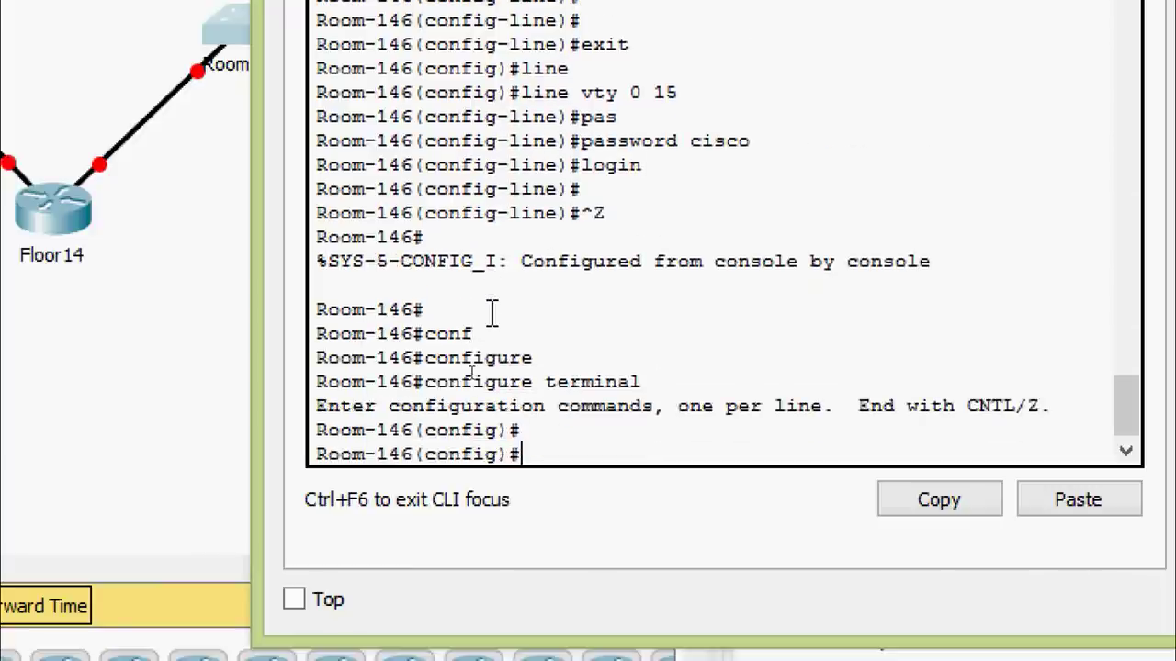
type("ena")
key("Tab")
type("se")
key("Tab")
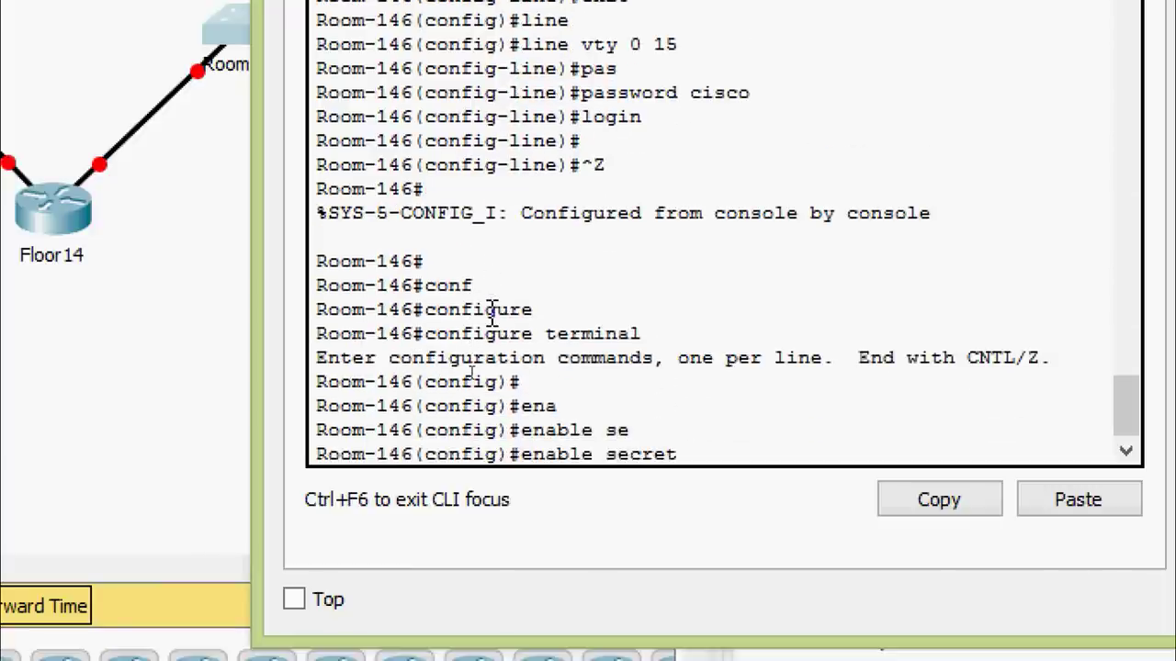
type("class")
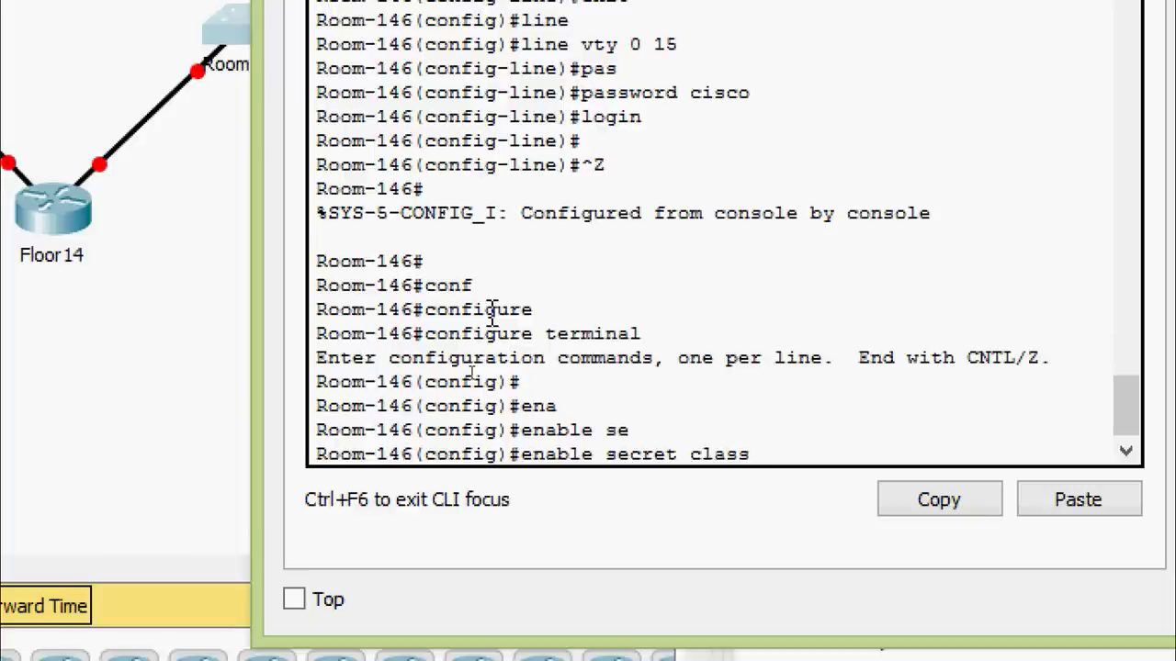
key("Return")
key("Return")
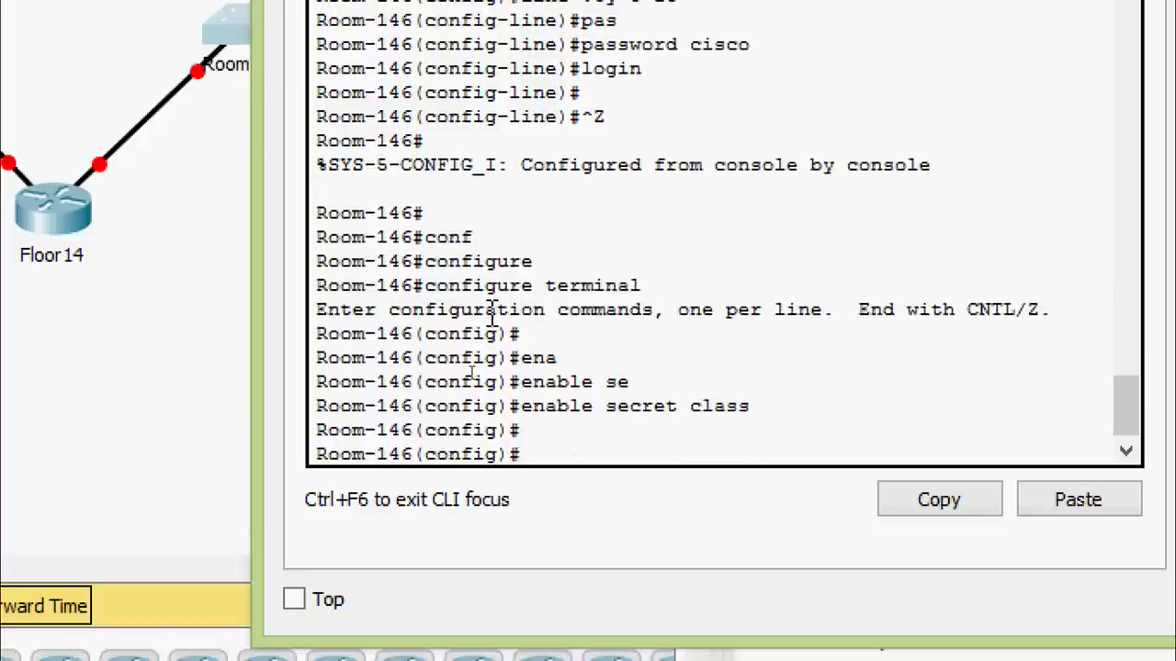
Turn on service password-encryption on Room-146
type("ser")
key("Tab")
type("pas")
key("Tab")
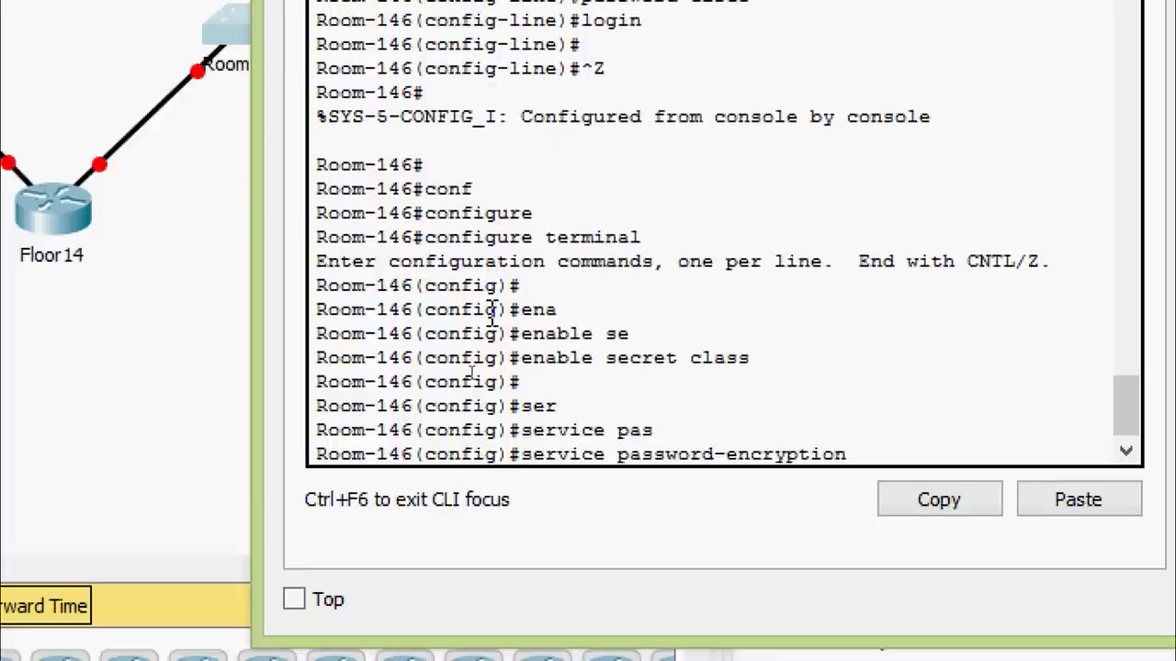
key("Return")
key("Return")
key("Return")
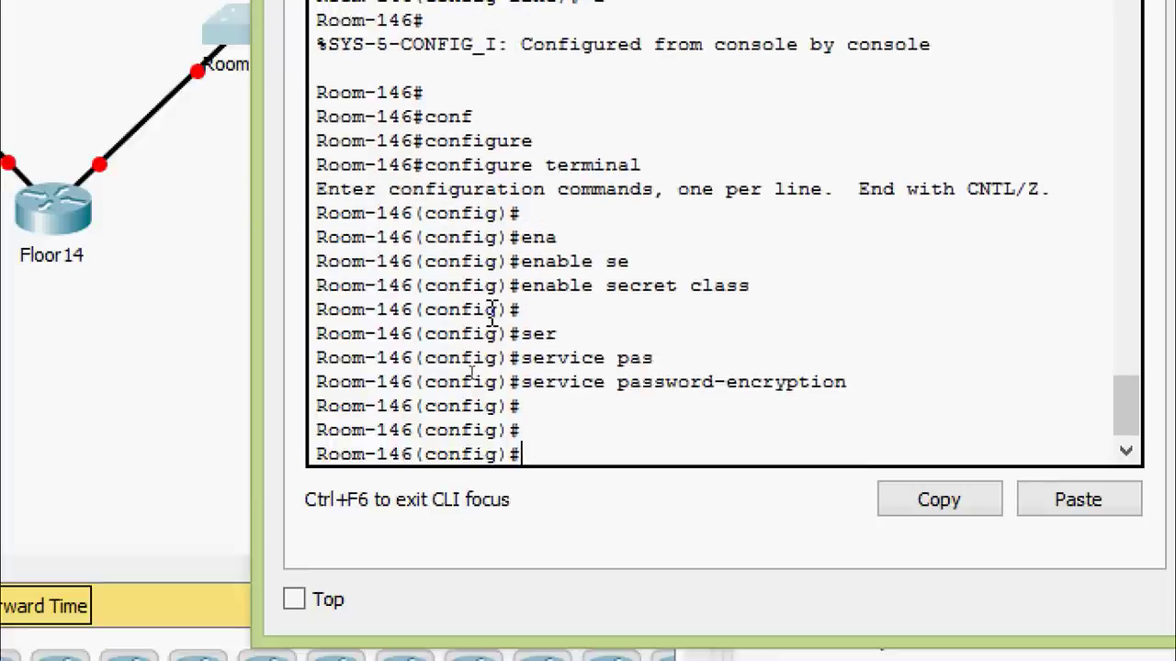
Add the MOTD banner '* warning *' to Room-146
type("bann")
key("Tab")
type("mo")
key("Tab")
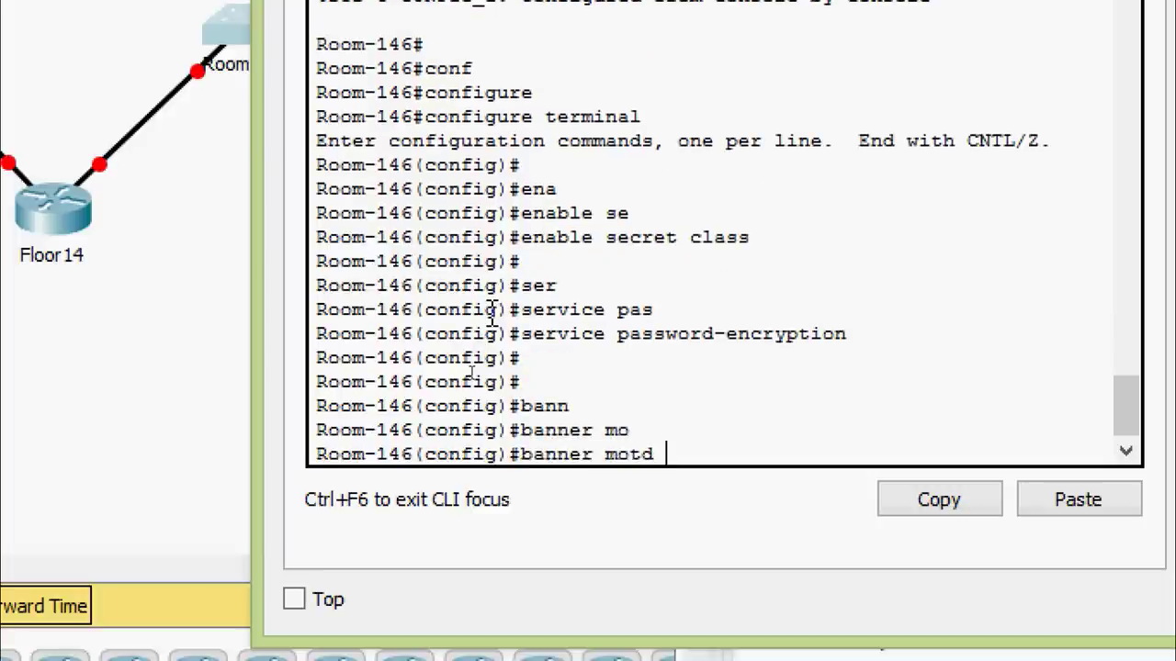
type("* warning")
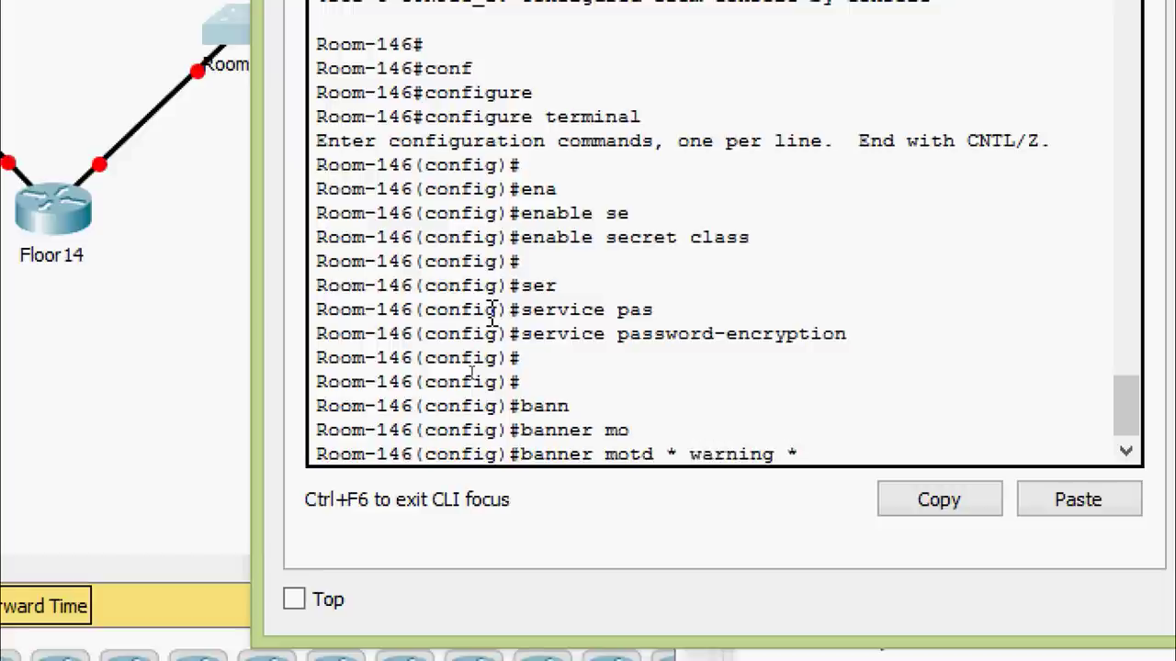
type(" *")
key("Return")
key("Return")
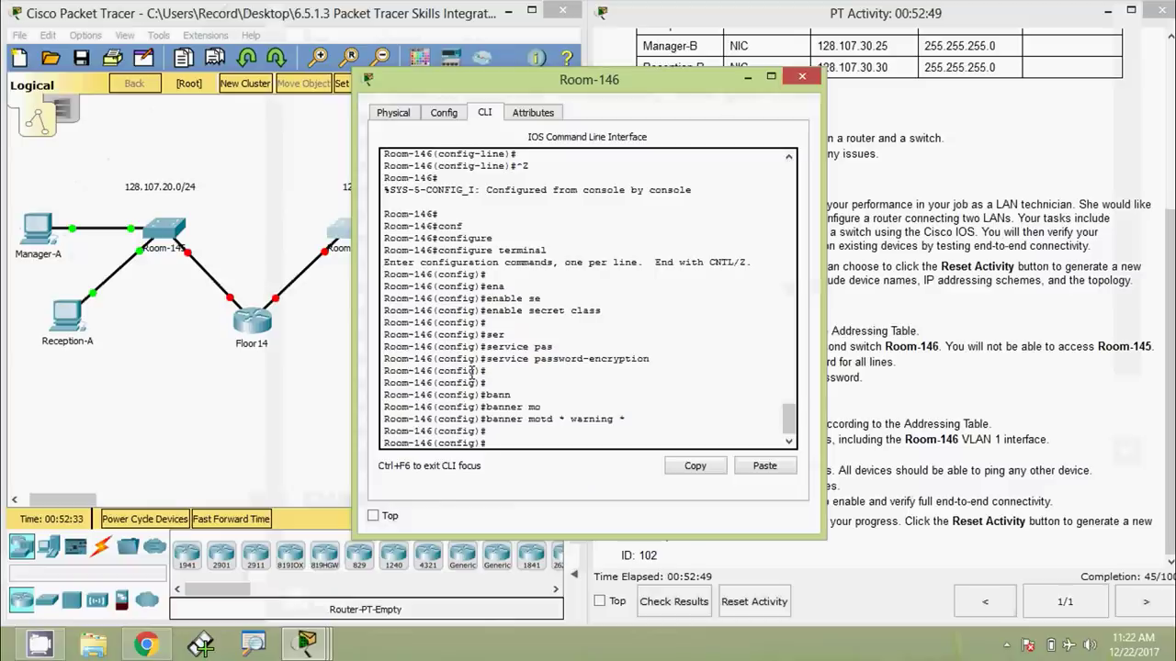
Close Room-146's window, check the G0/1 address in the Addressing Table, and reopen Floor14's console
left_click(779, 98)
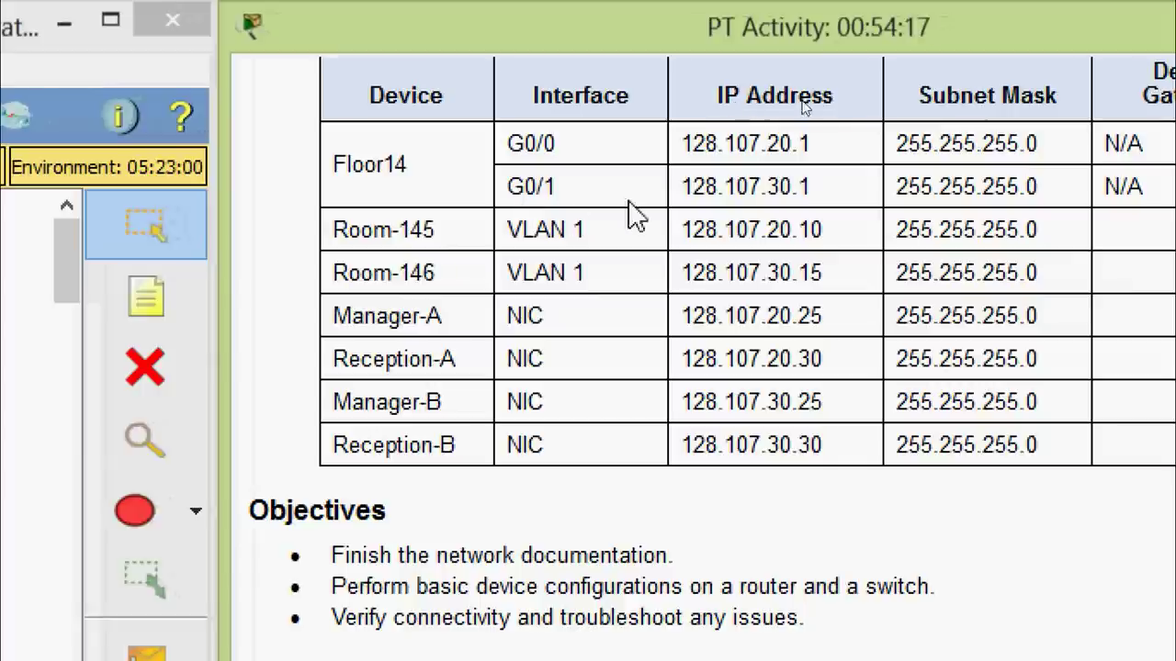
left_click_drag(678, 188, 1042, 189)
left_click(1011, 225)
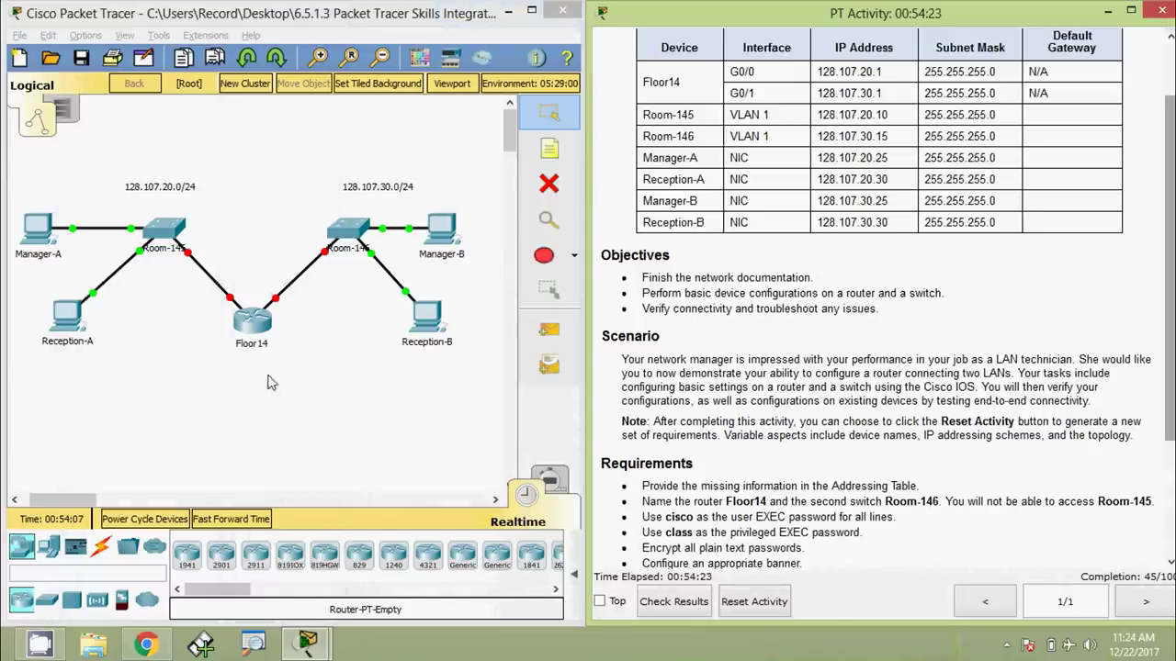
left_click(254, 326)
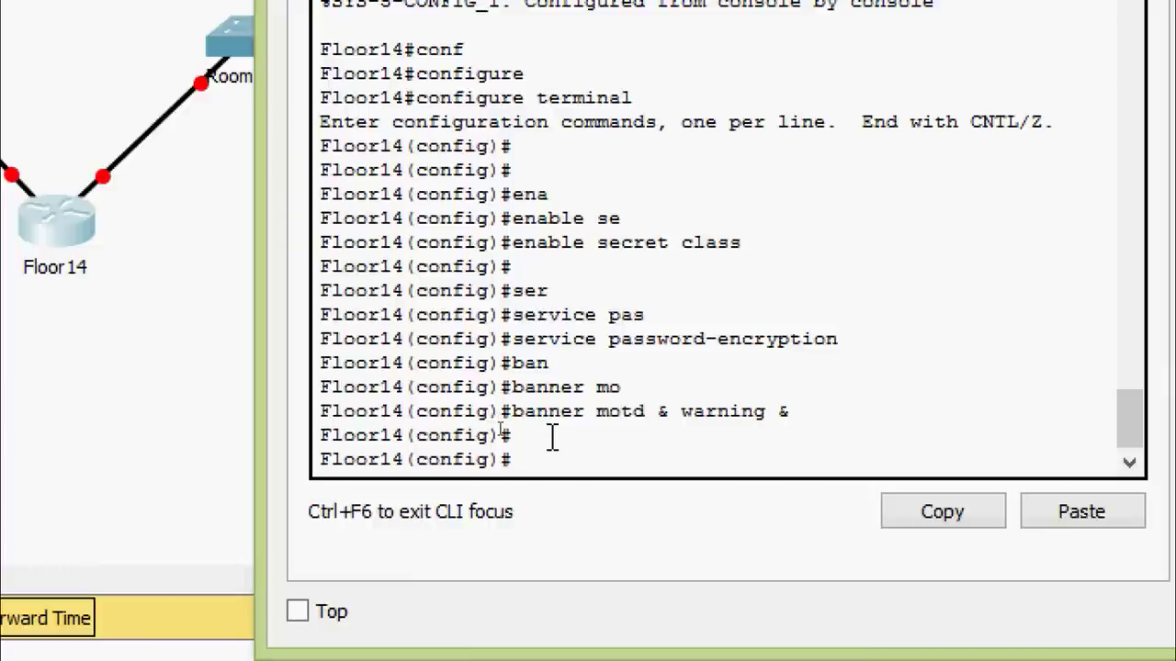
Assign 128.107.20.1 with mask 255.255.255.0 to Floor14's GigabitEthernet0/0
type("inter")
key("Tab")
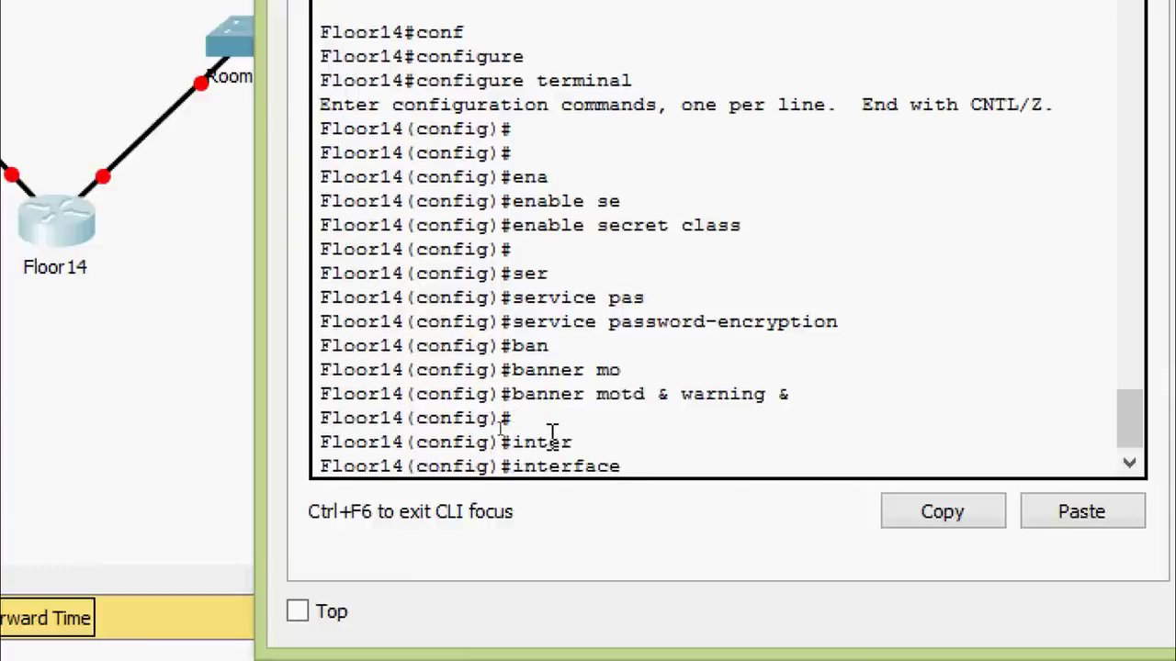
type("gi")
key("Tab")
type("0/0")
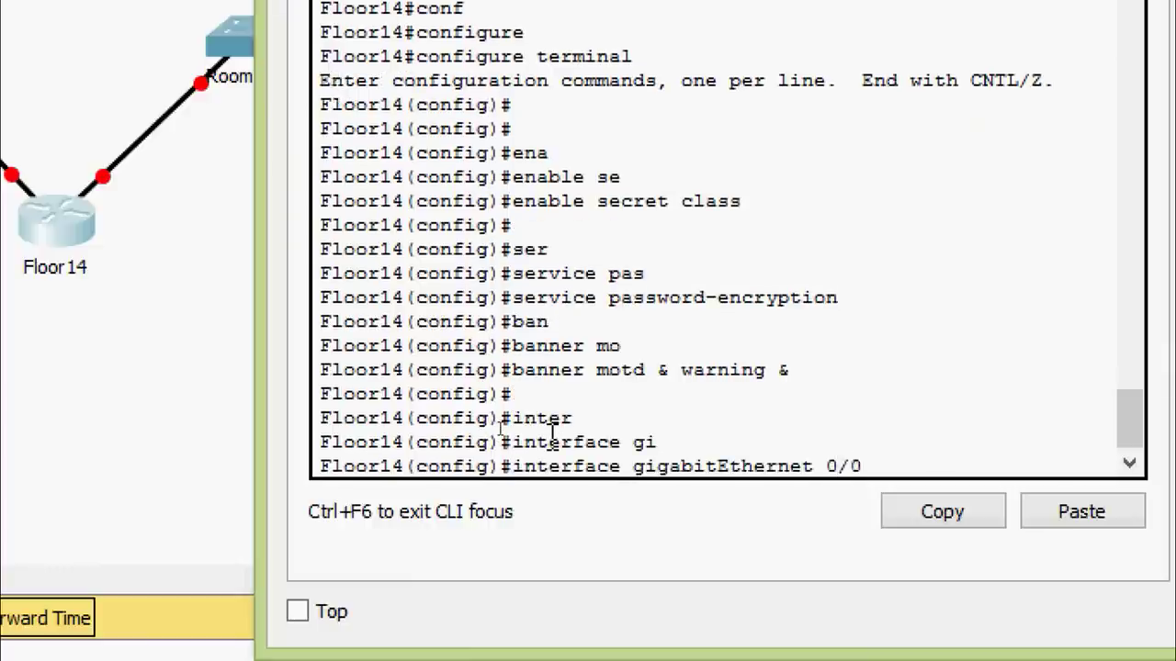
key("Return")
type("ip ad")
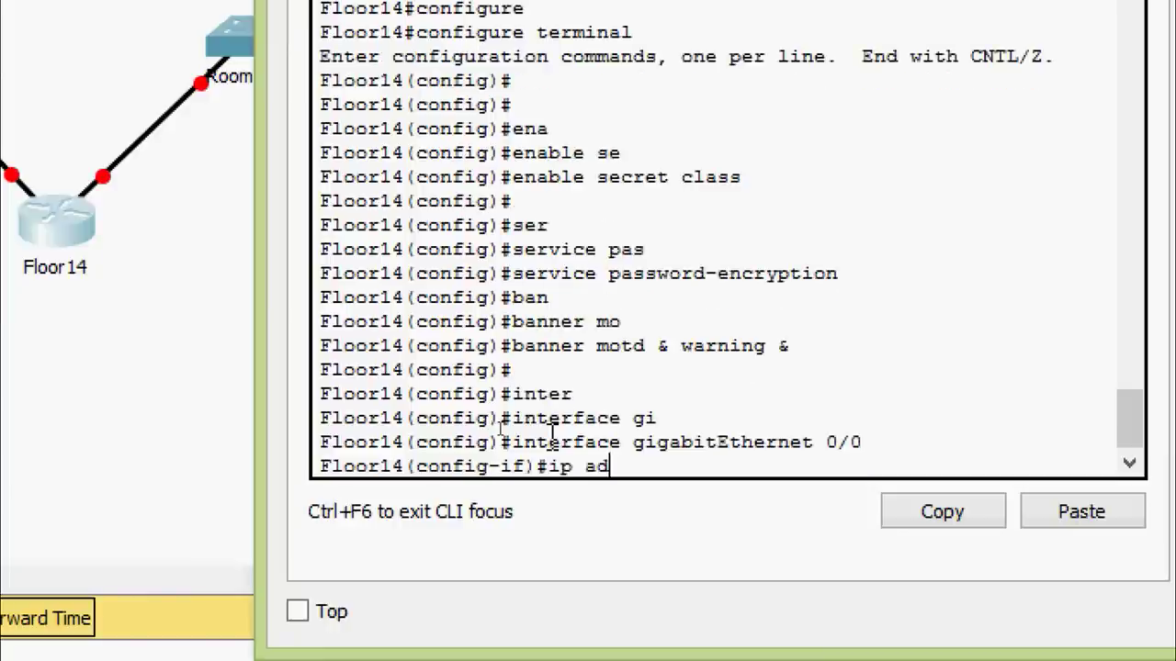
key("Tab")
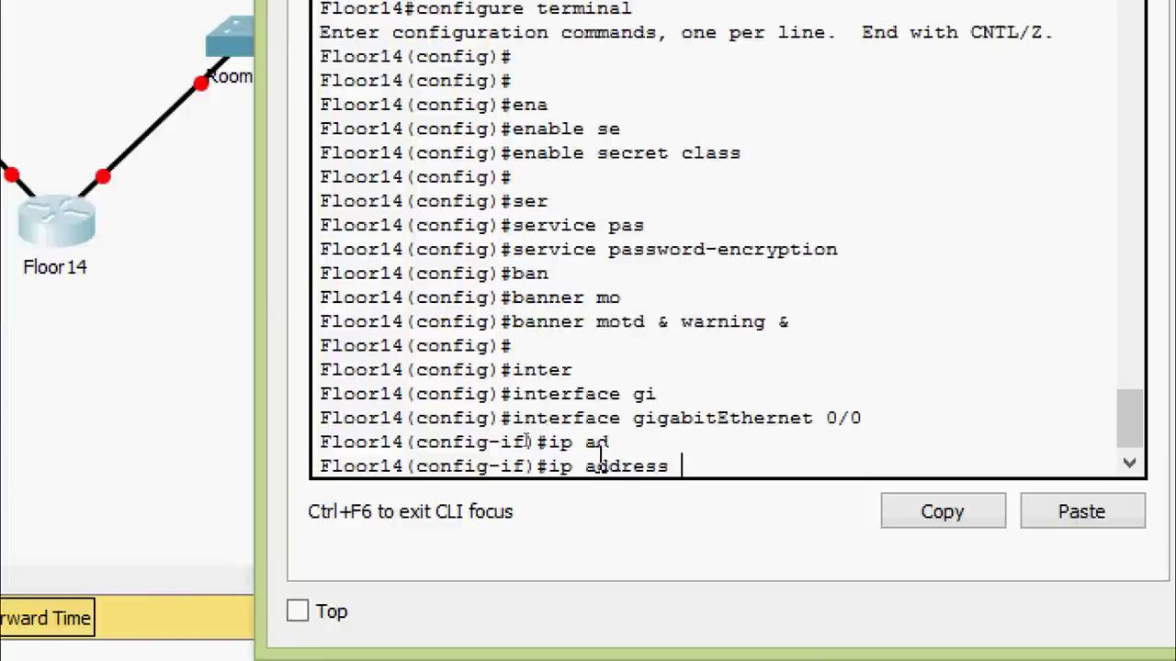
right_click(687, 462)
left_click(702, 520)
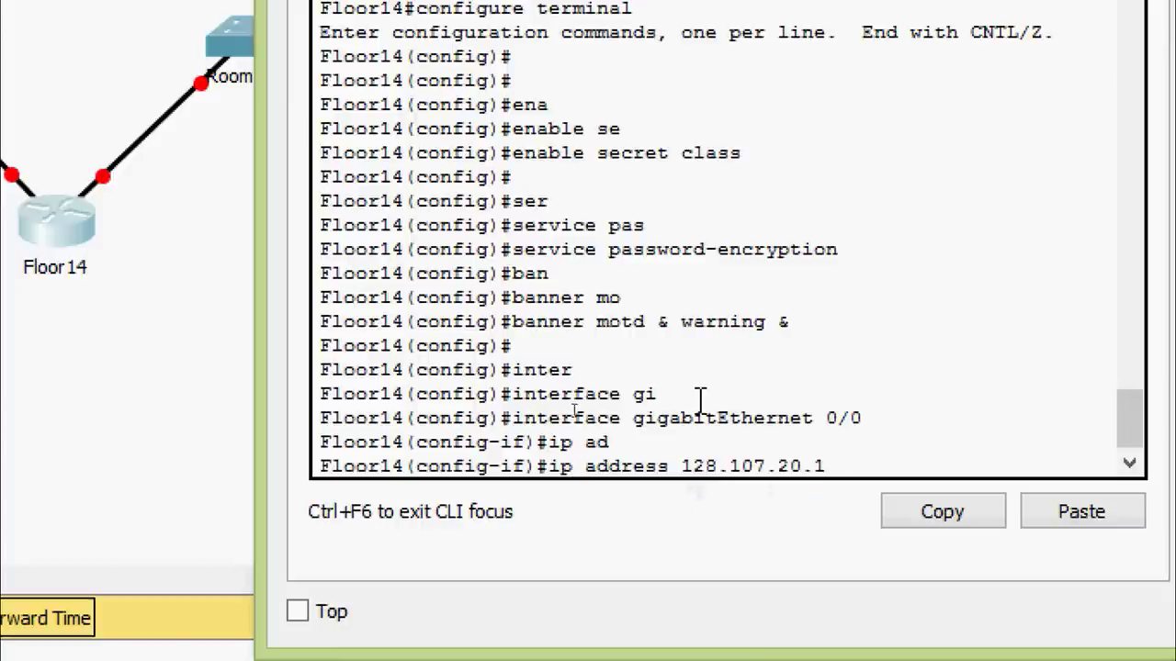
type("255.255.")
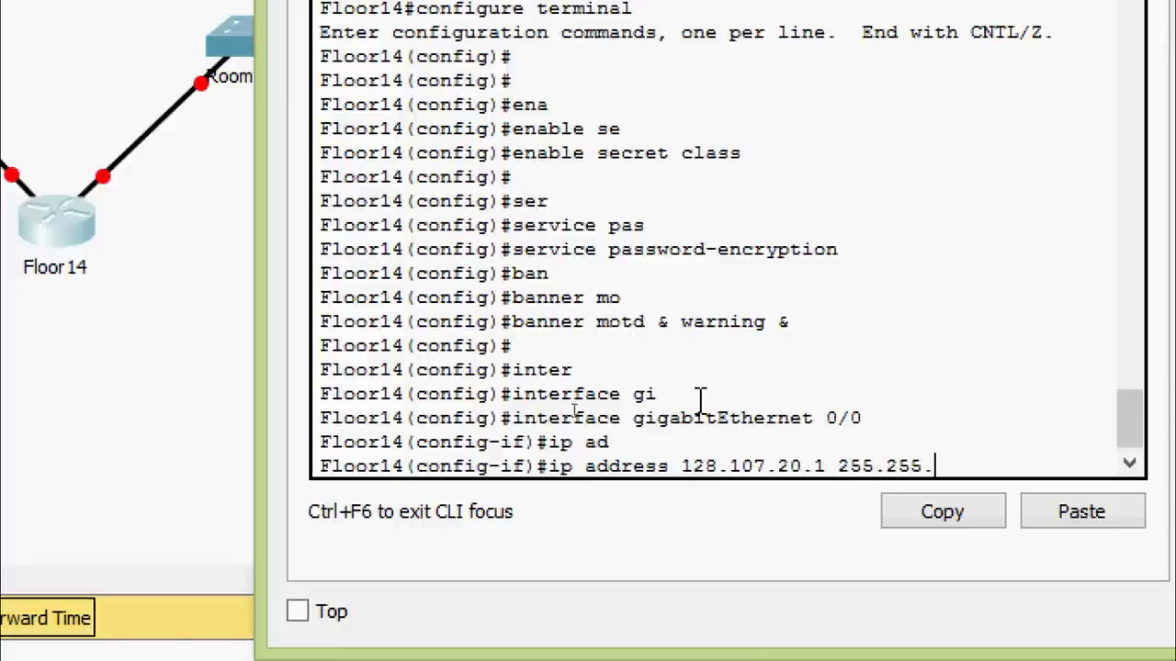
type("255.0")
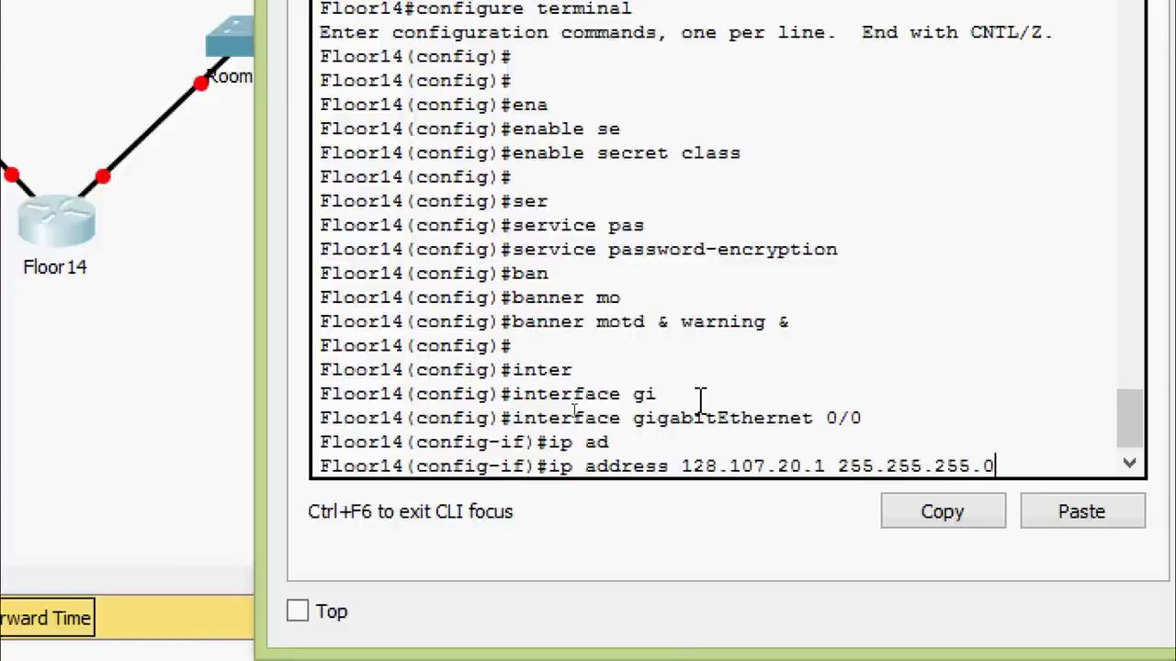
key("Return")
Enable GigabitEthernet0/0 with no shutdown so its link comes up
type("no ")
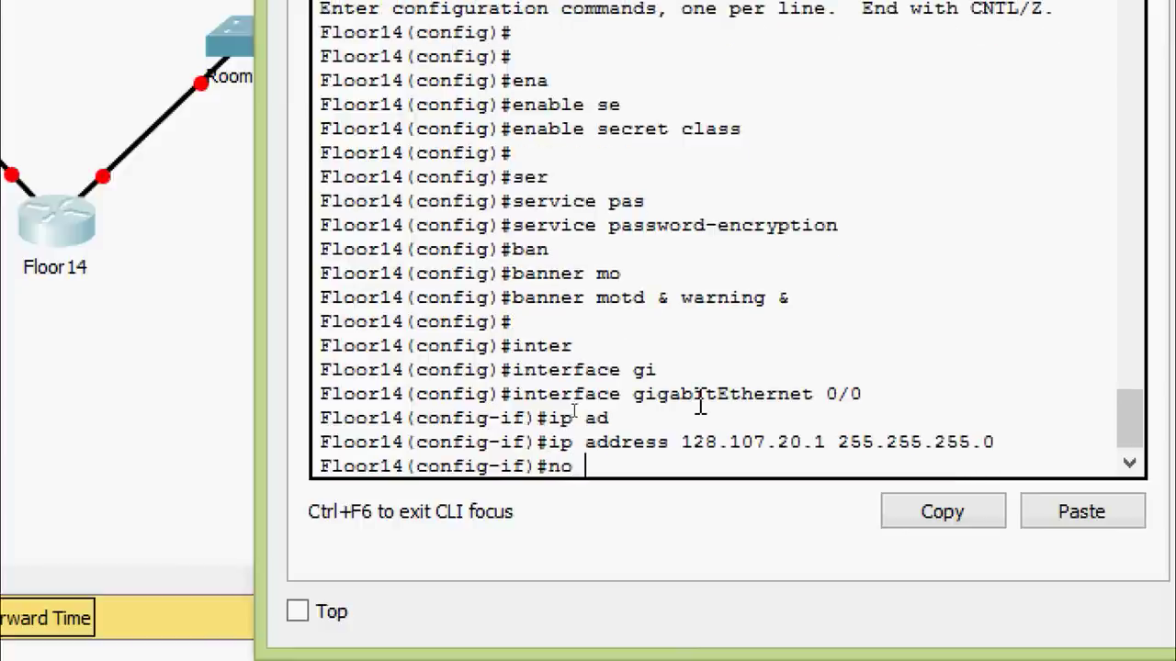
type("sh")
key("Tab")
key("Return")
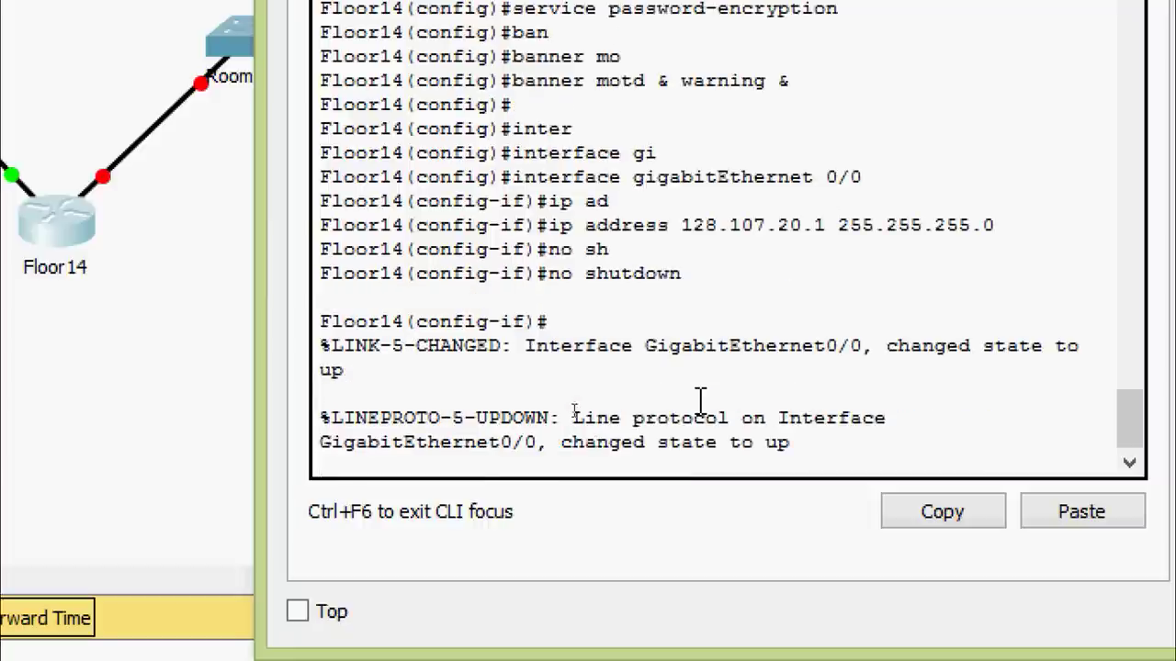
key("Return")
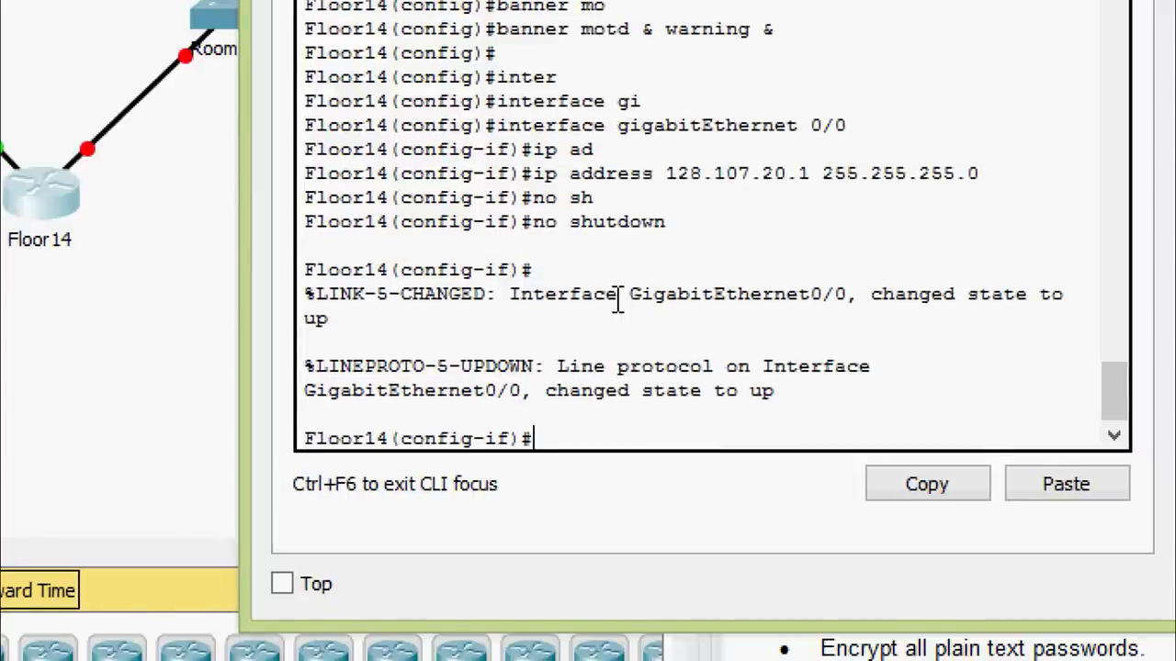
Leave G0/0 and start configuring Floor14's GigabitEthernet0/1 interface
type("exit")
key("Return")
type("int")
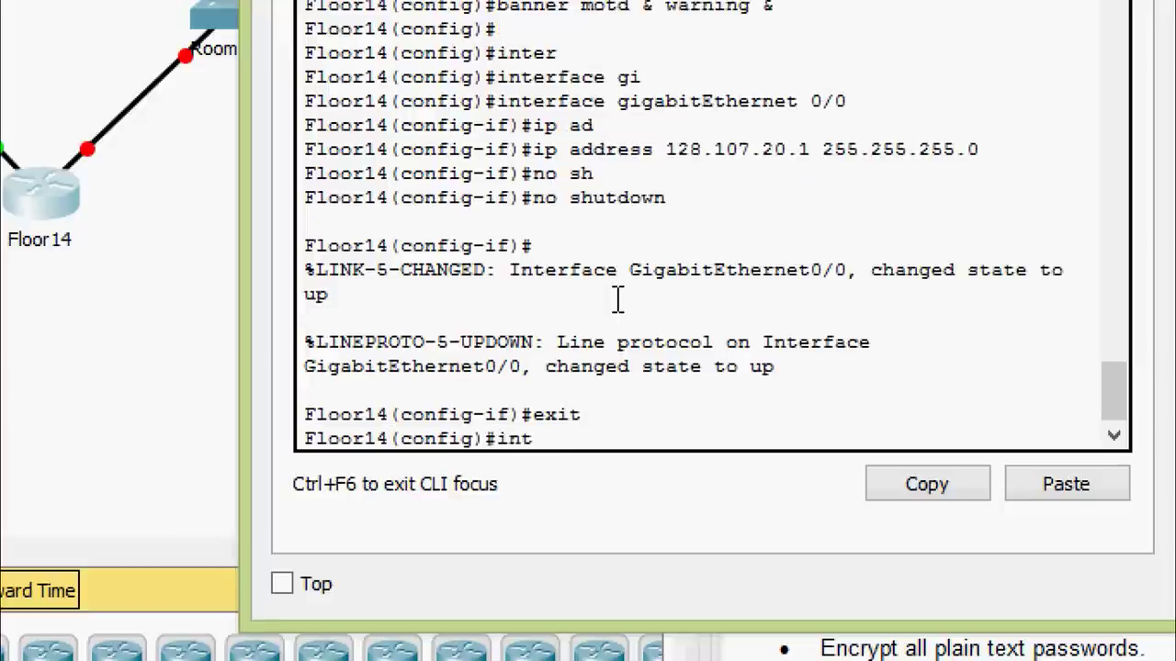
type("er")
key("Tab")
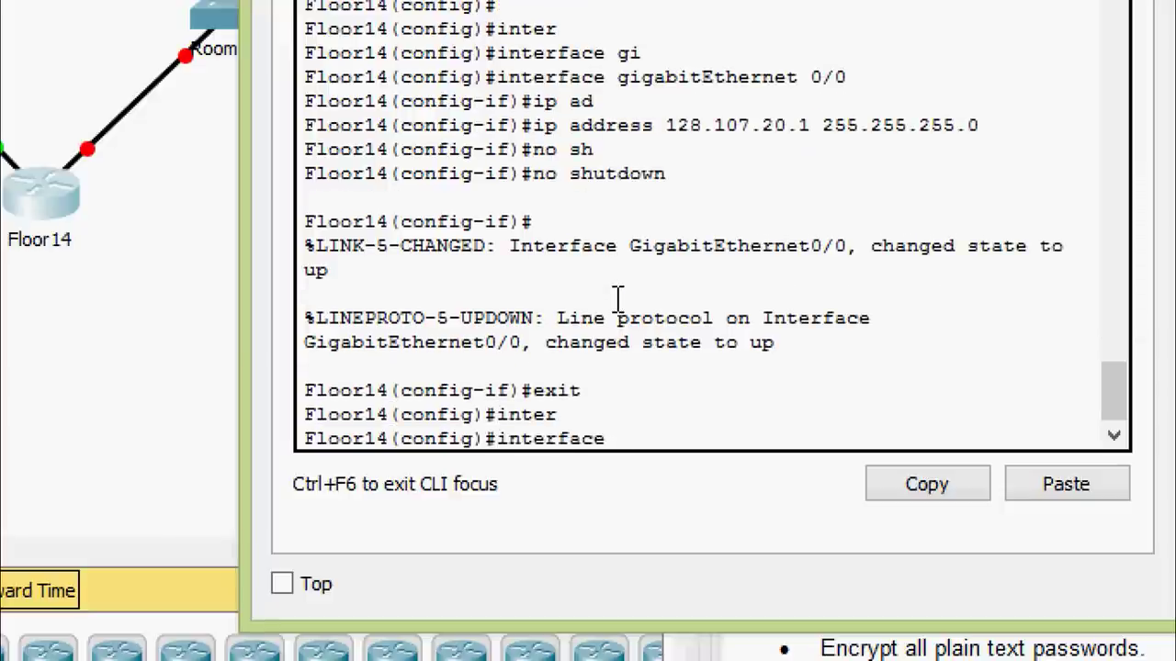
type("gi")
key("Tab")
type("0/")
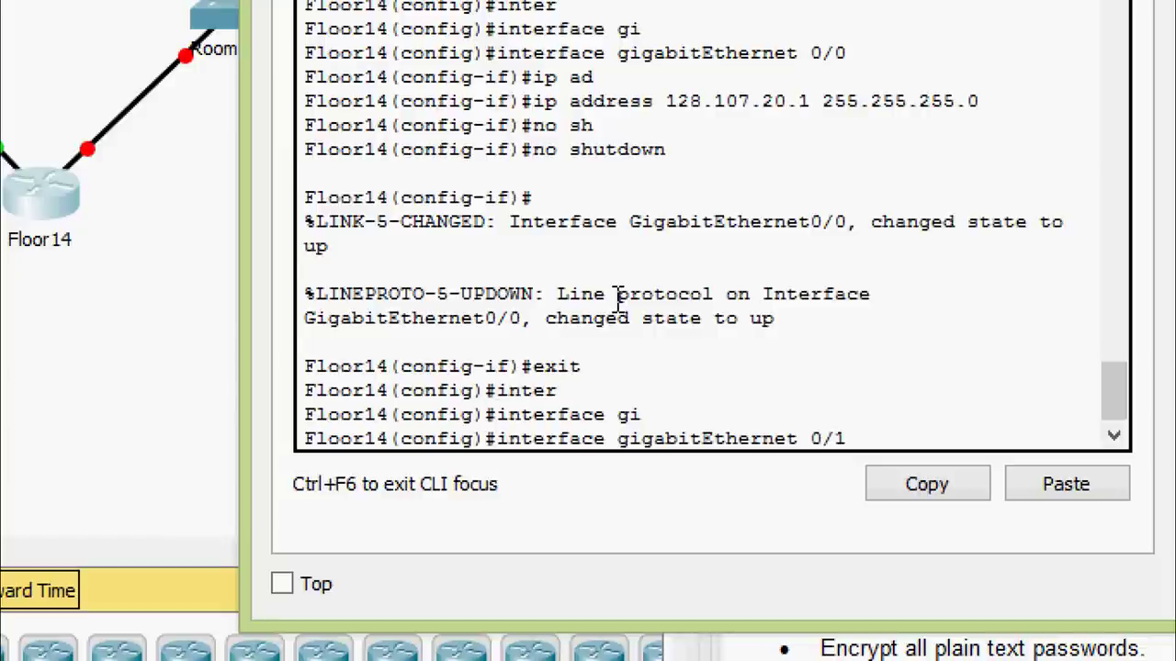
type("1")
key("Return")
Give GigabitEthernet0/1 address 128.107.30.1 255.255.255.0 and enable it with no shutdown
type("ip ad")
key("Tab")
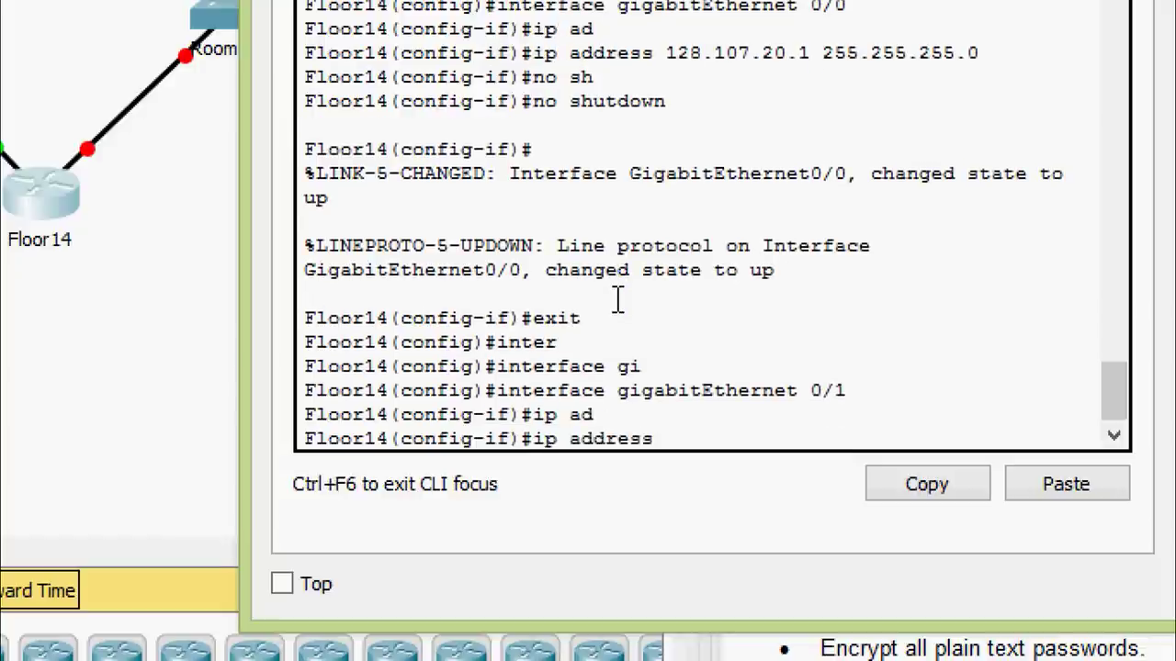
right_click(704, 453)
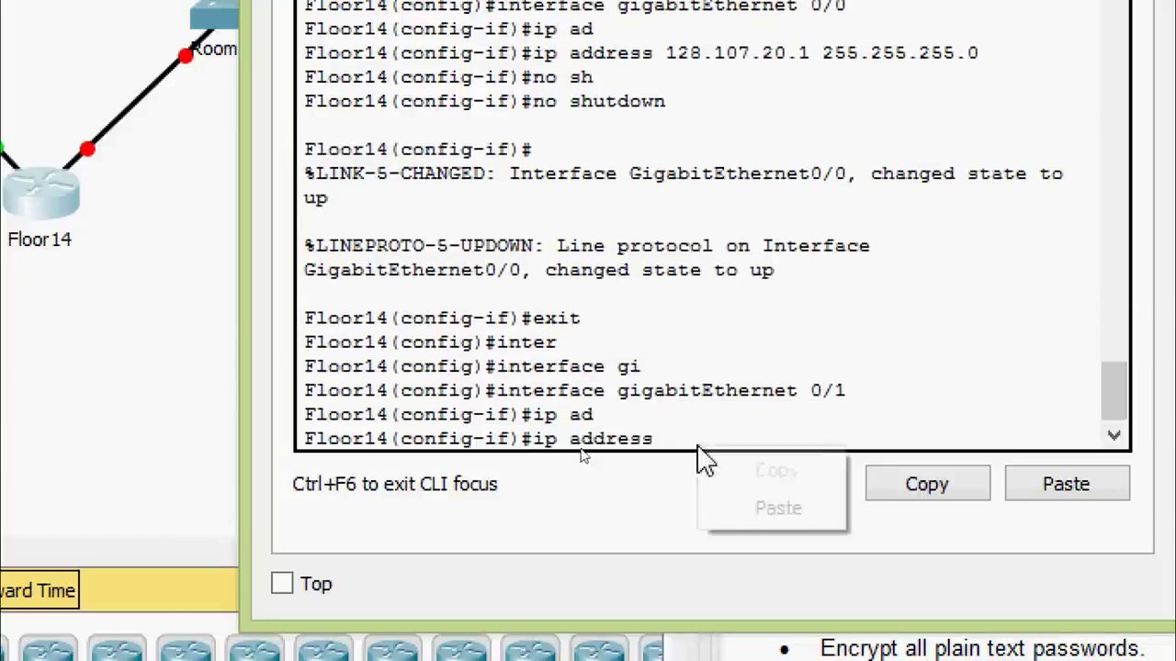
left_click(706, 503)
key("Left")
key("Left")
key("Left")
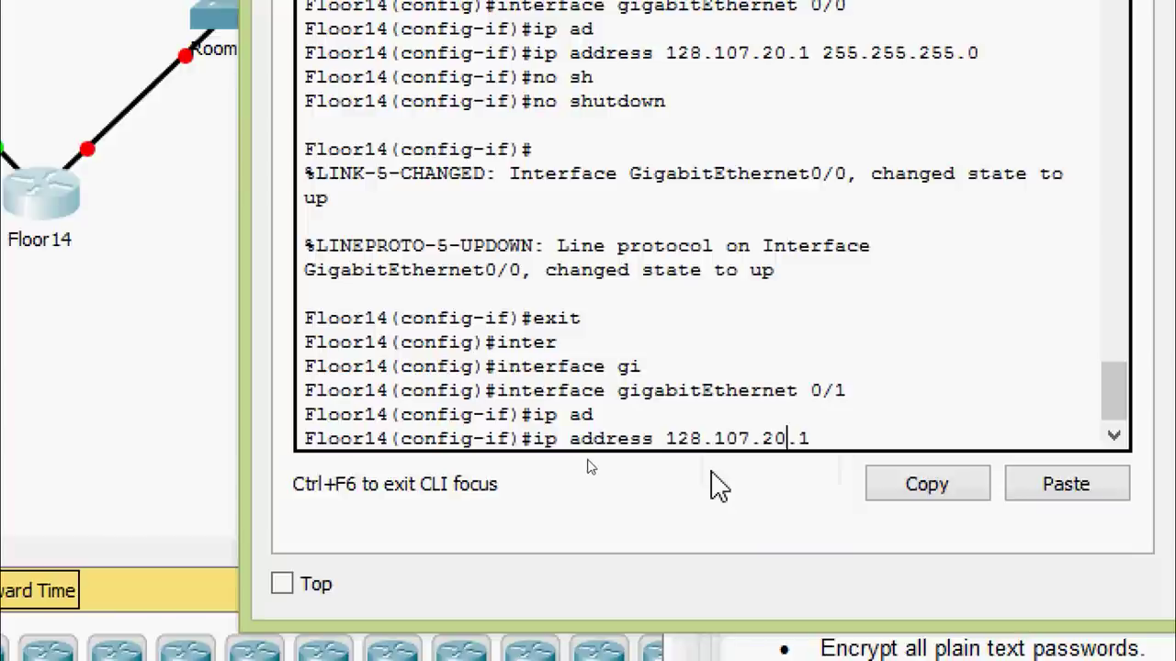
key("BackSpace")
type("3")
key("Right")
type("?")
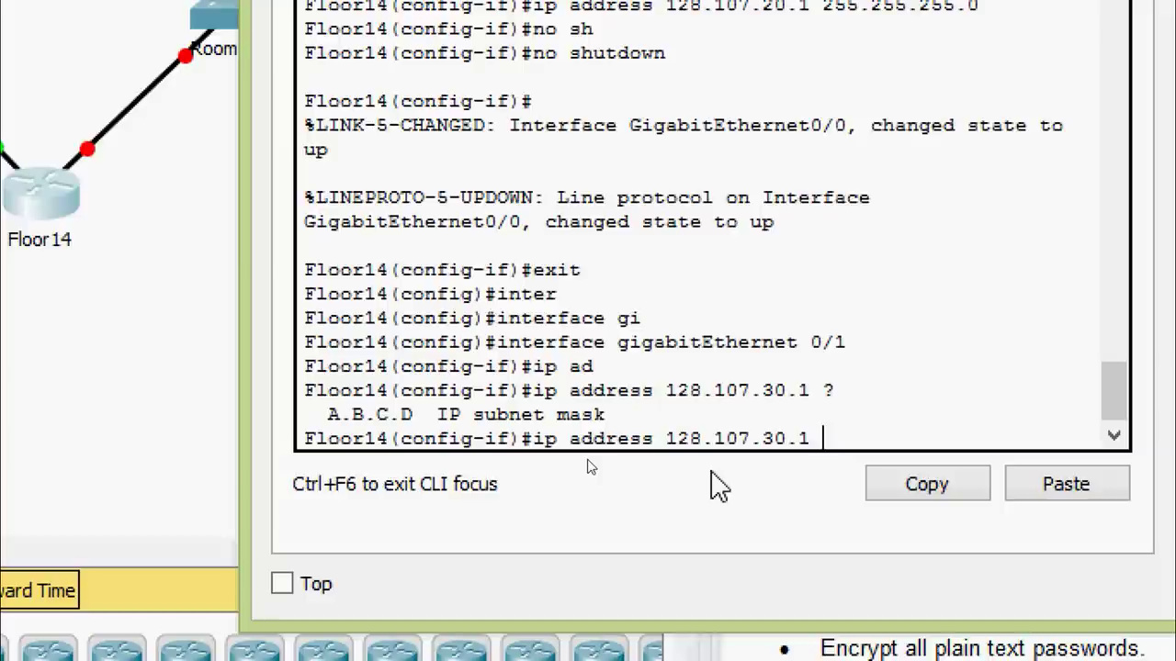
type("255.255.255.0")
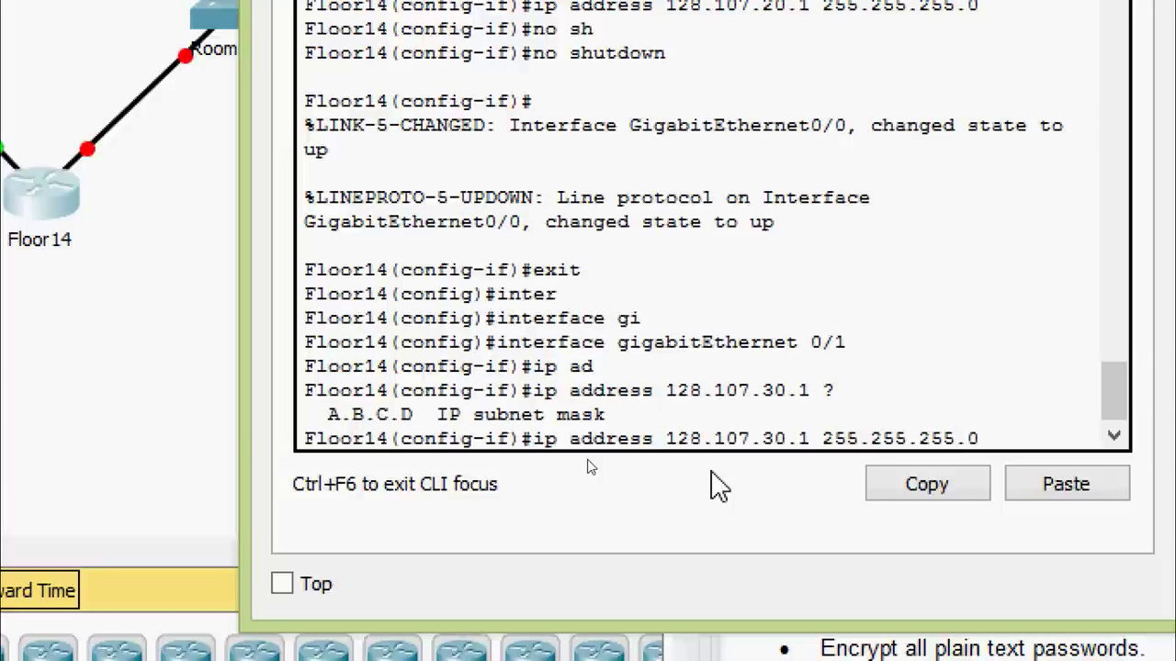
key("Return")
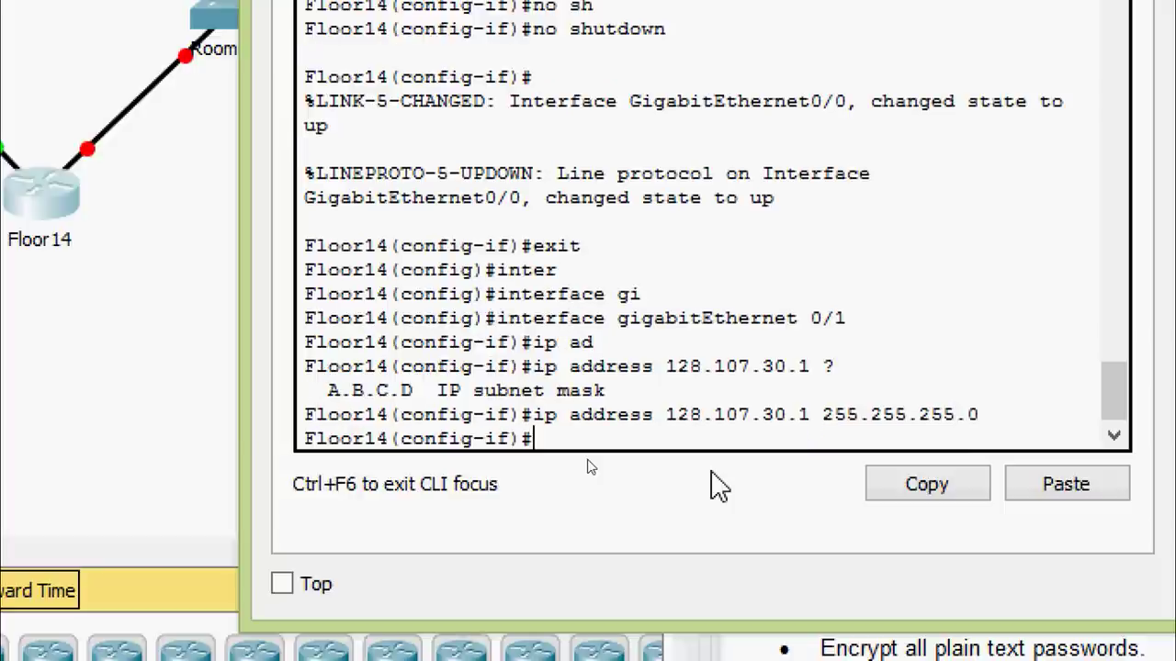
type("no sh")
key("Tab")
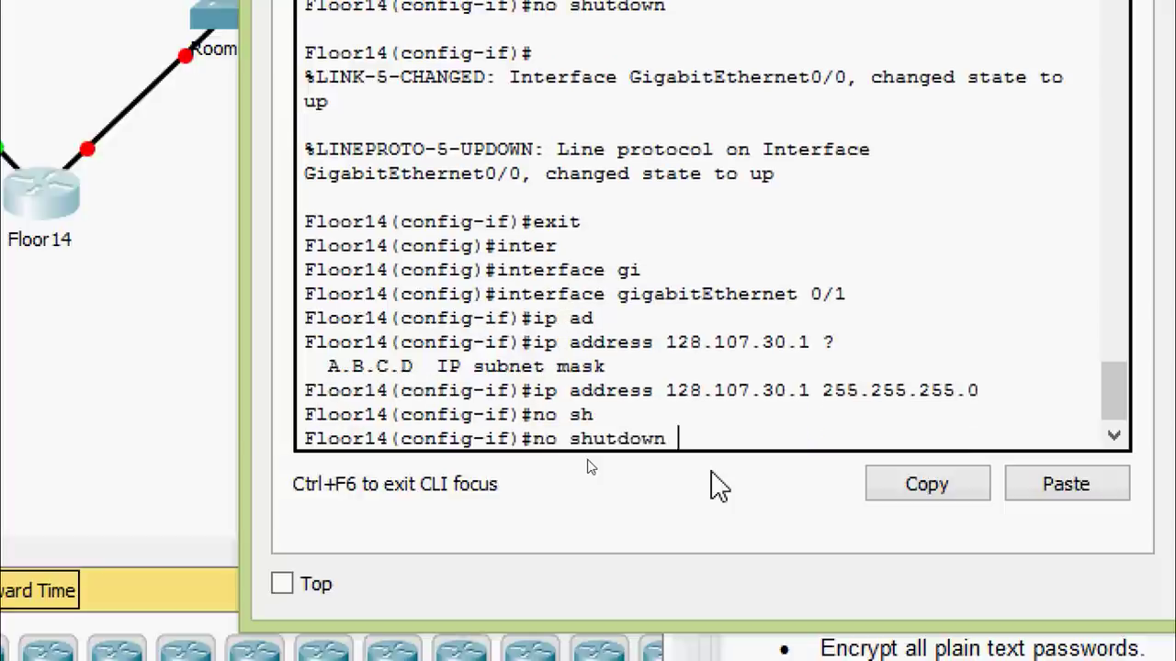
key("Return")
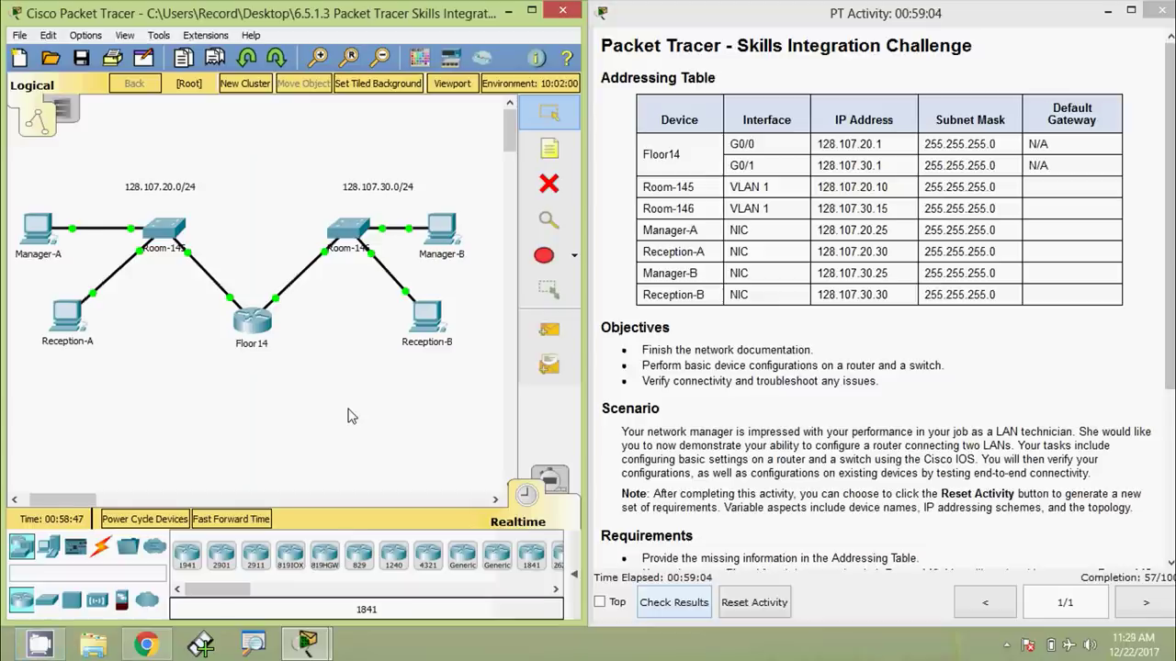
Open the Room-146 switch console and enter global configuration mode
left_click(349, 229)
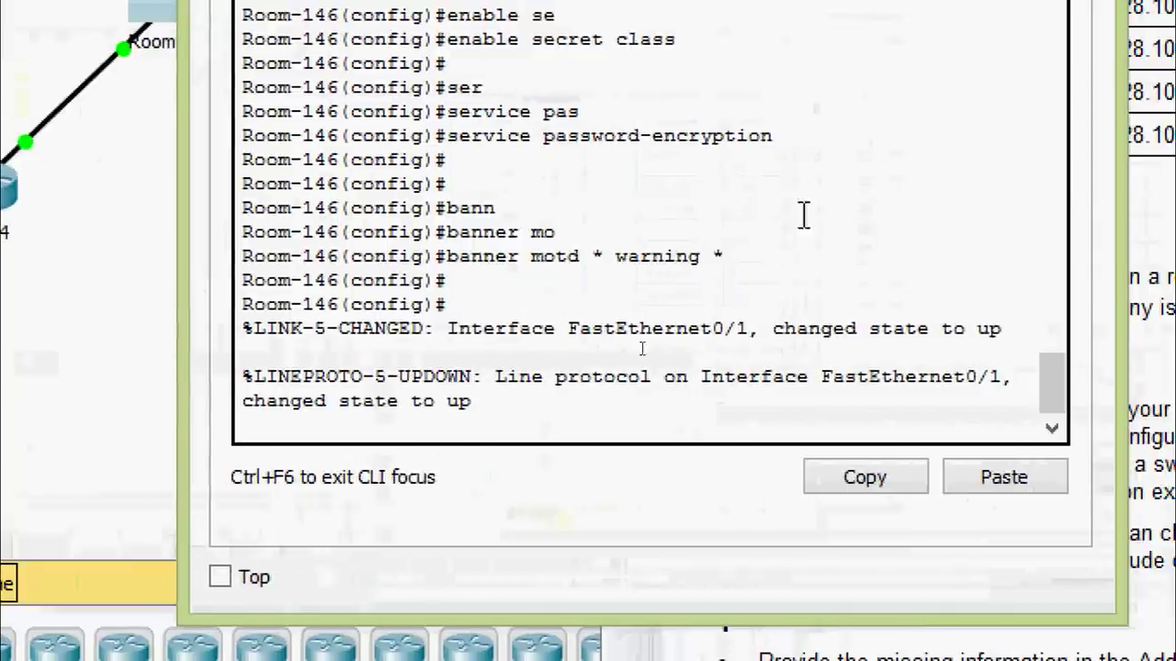
key("Return")
type("exit")
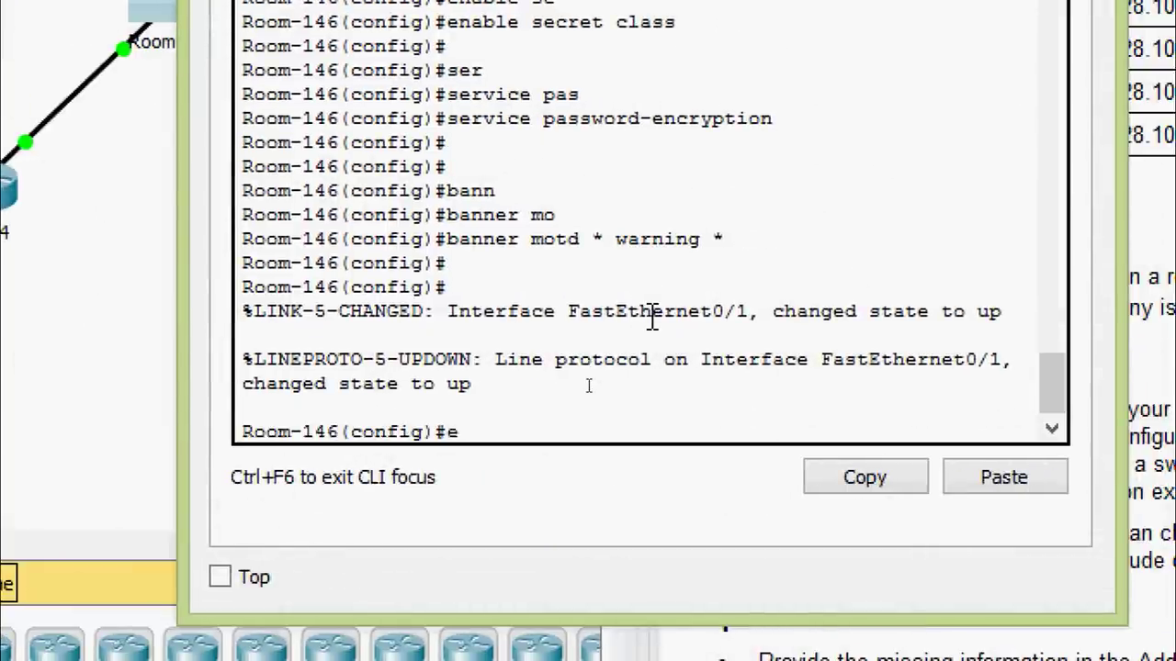
key("Return")
key("Return")
type("inter")
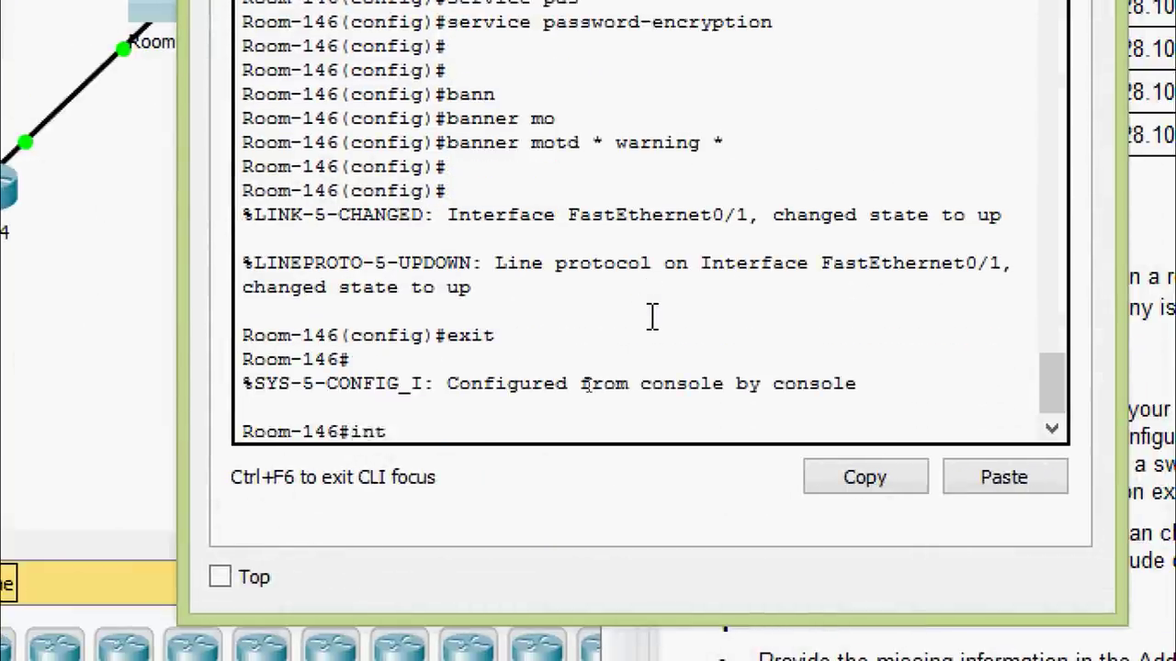
key("Tab")
key("BackSpace")
key("BackSpace")
key("BackSpace")
key("BackSpace")
key("BackSpace")
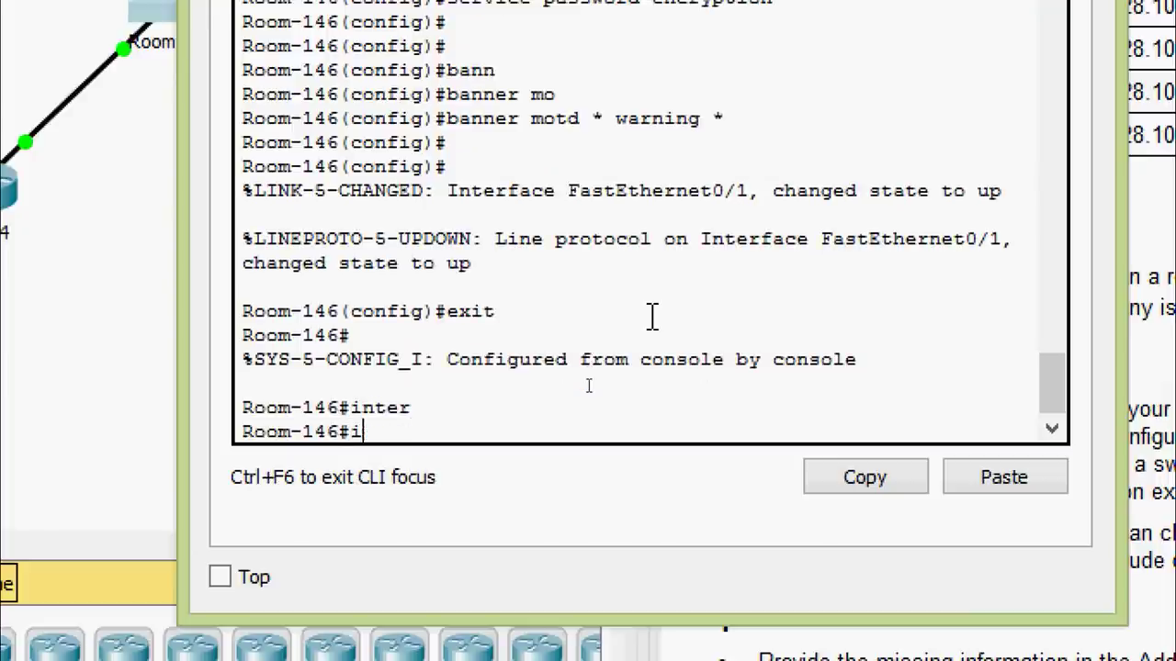
type("conf")
key("Tab")
Start configuring Room-146's interface VLAN 1
key("Tab")
key("Return")
key("Return")
key("Return")
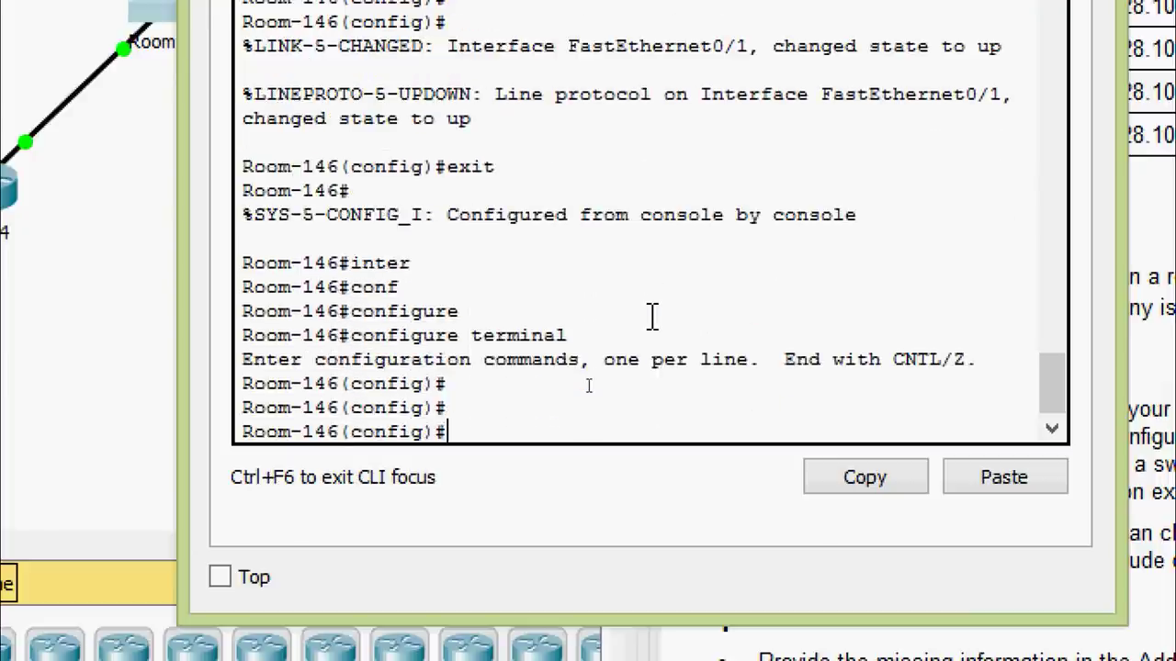
type("inter")
key("Tab")
type("vl")
key("Tab")
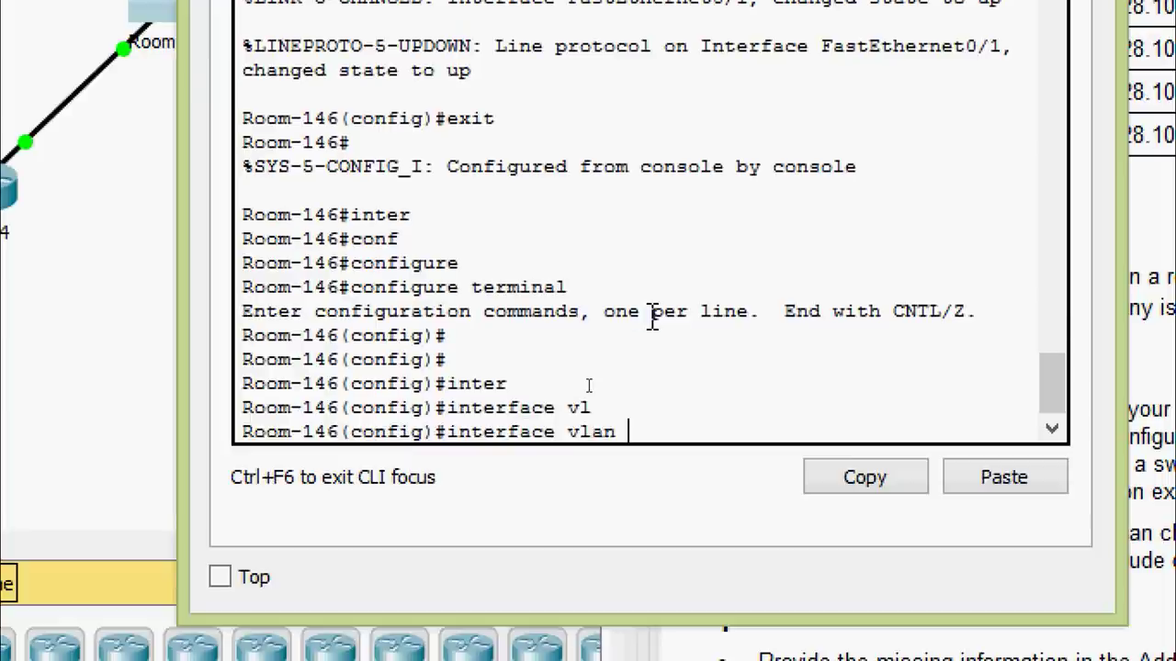
type("1")
key("Return")
Assign 128.107.30.15 255.255.255.0 to VLAN 1 and bring it up with no shutdown
type("ip ad")
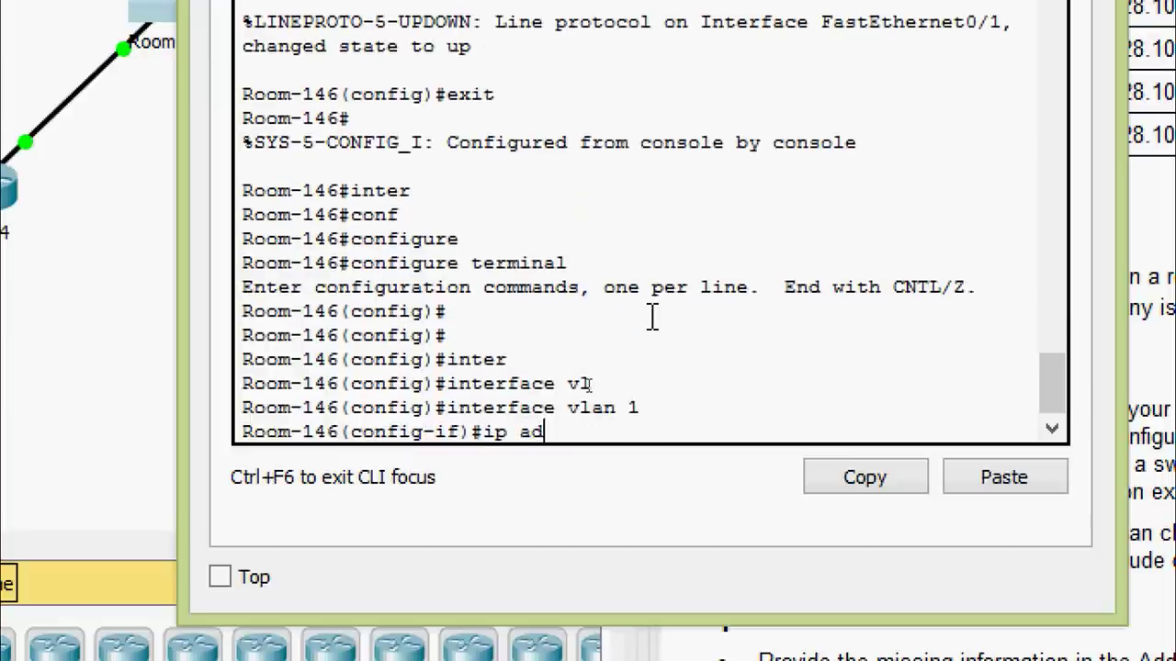
key("Tab")
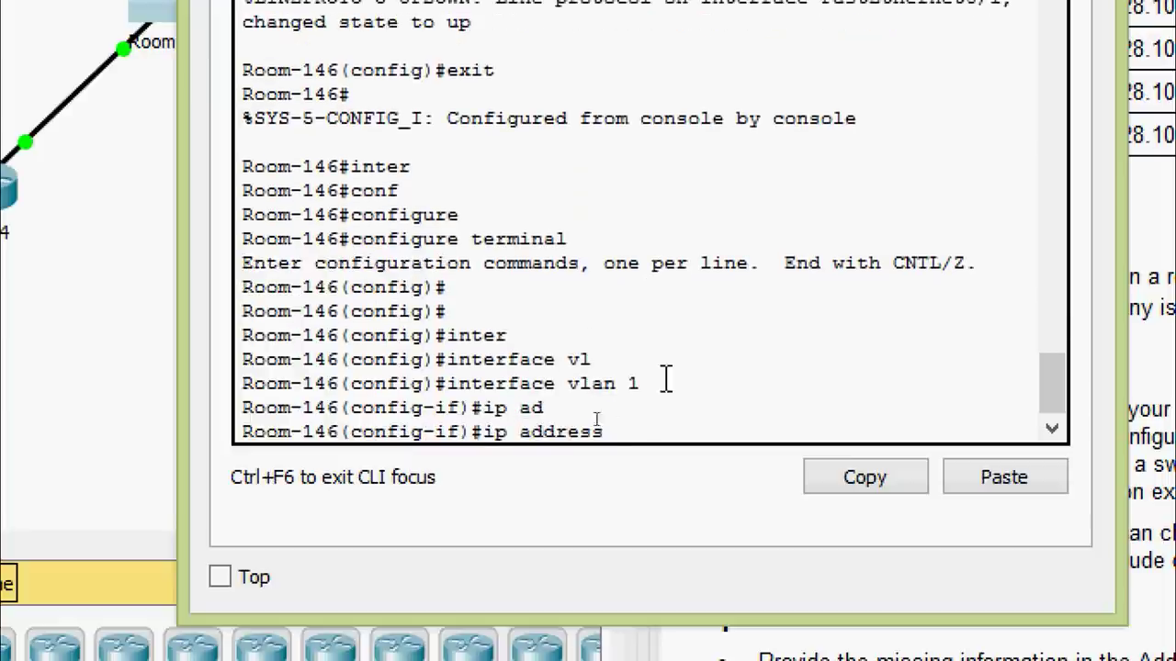
right_click(680, 428)
left_click(721, 491)
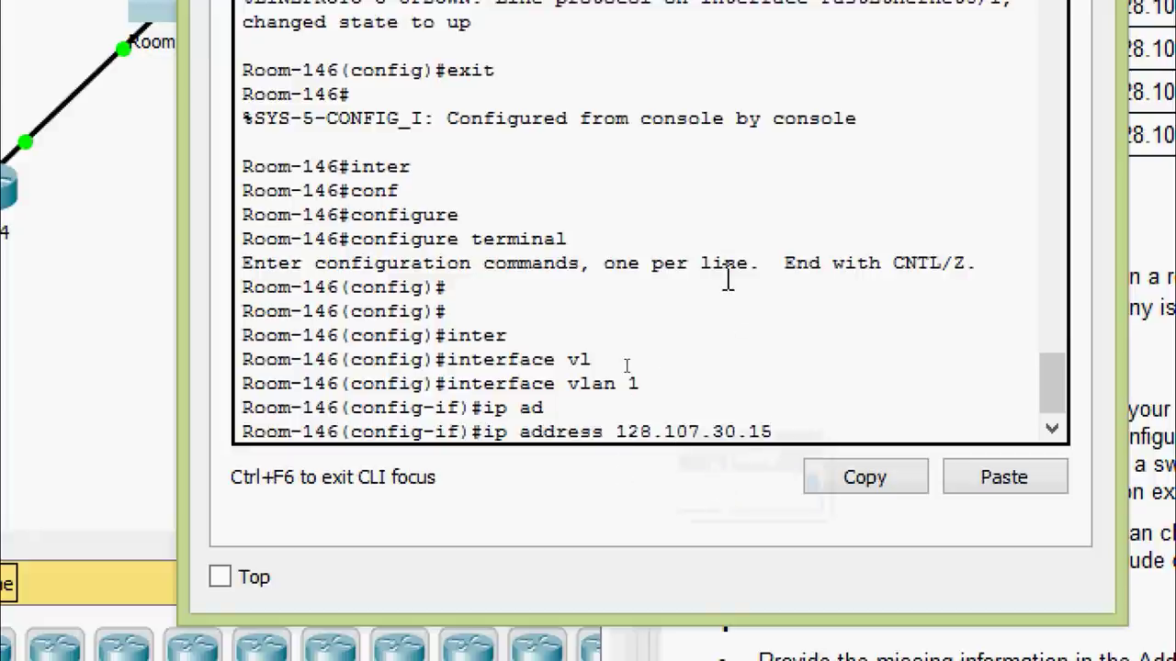
type("?")
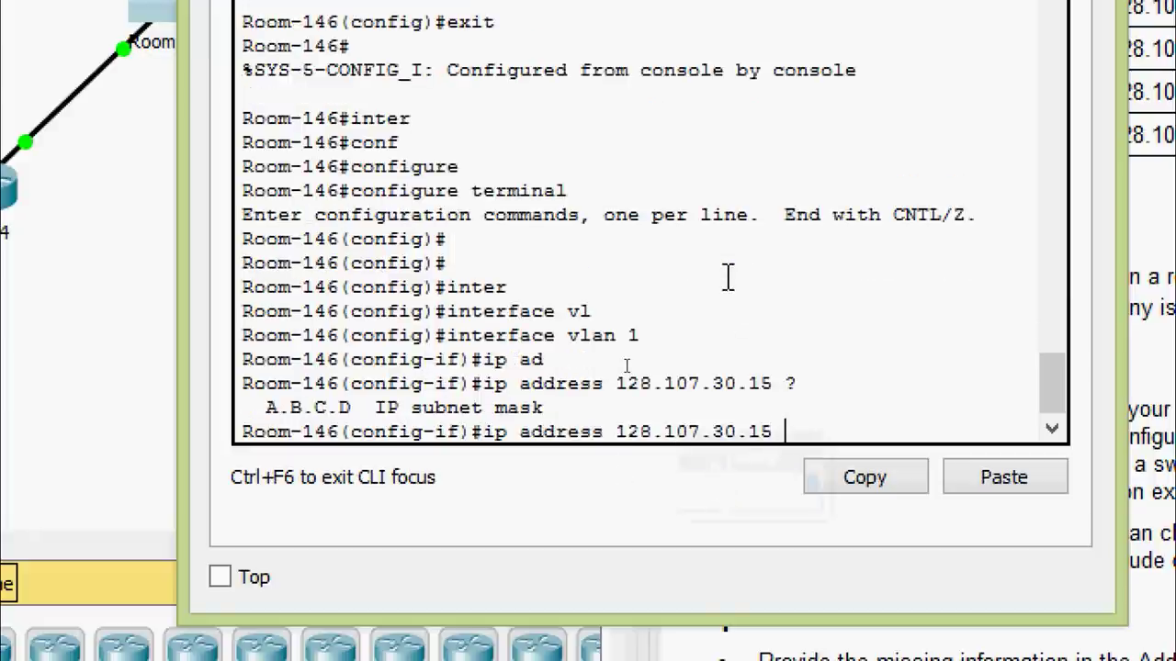
type("255.2")
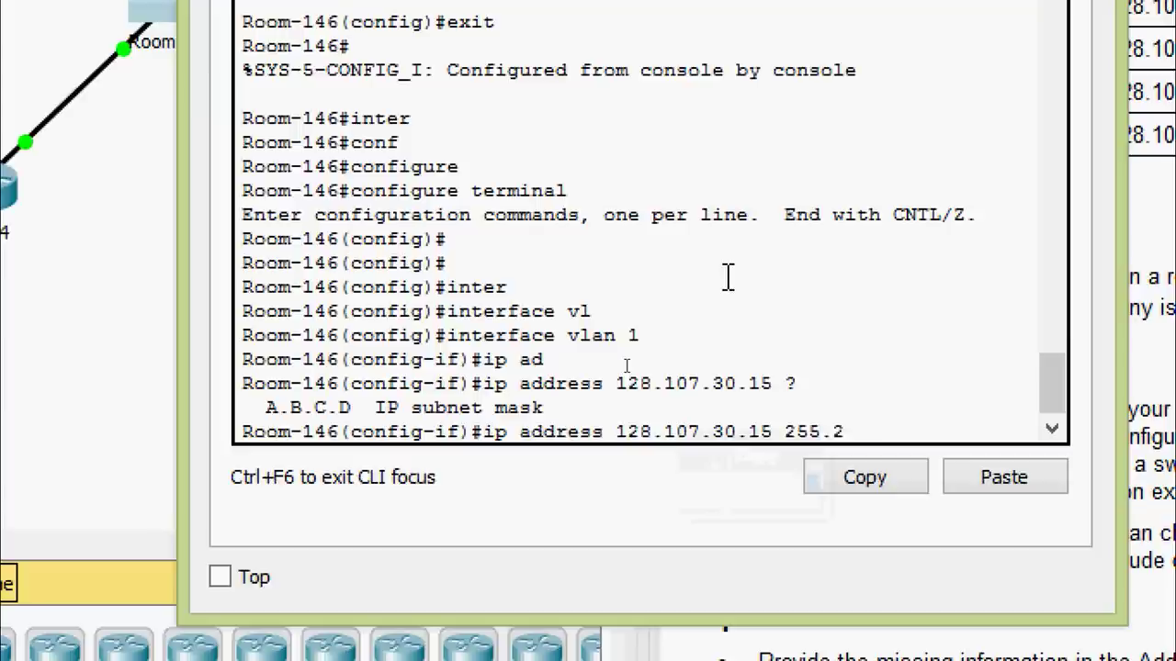
type("55.255.")
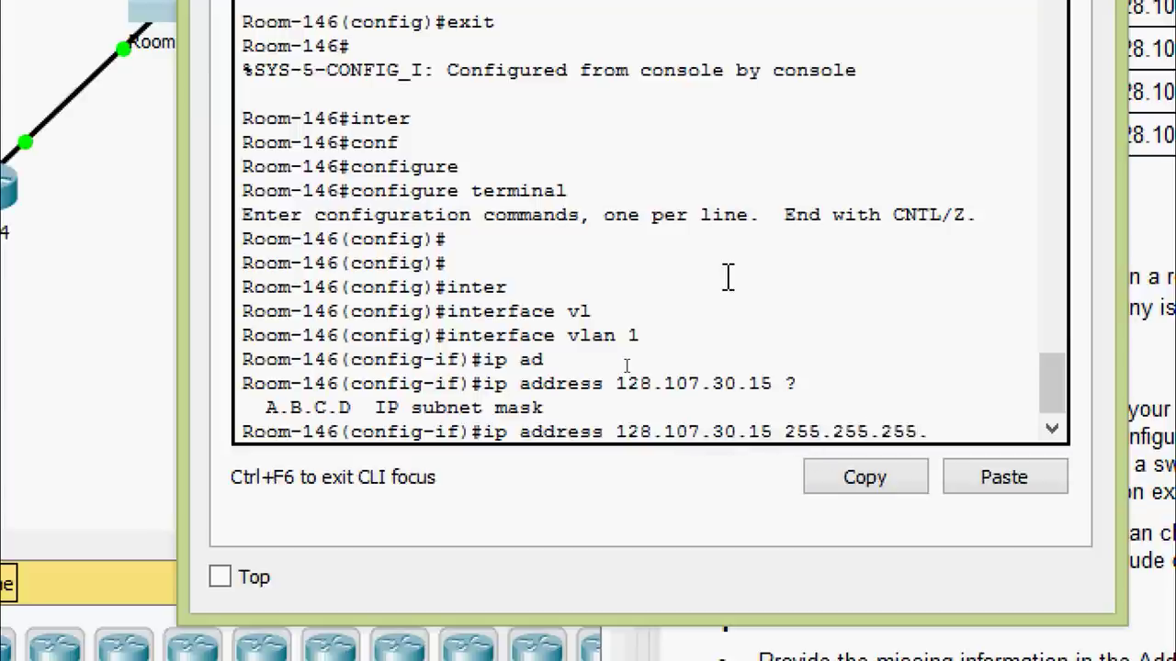
type("0")
key("Return")
type("no sh")
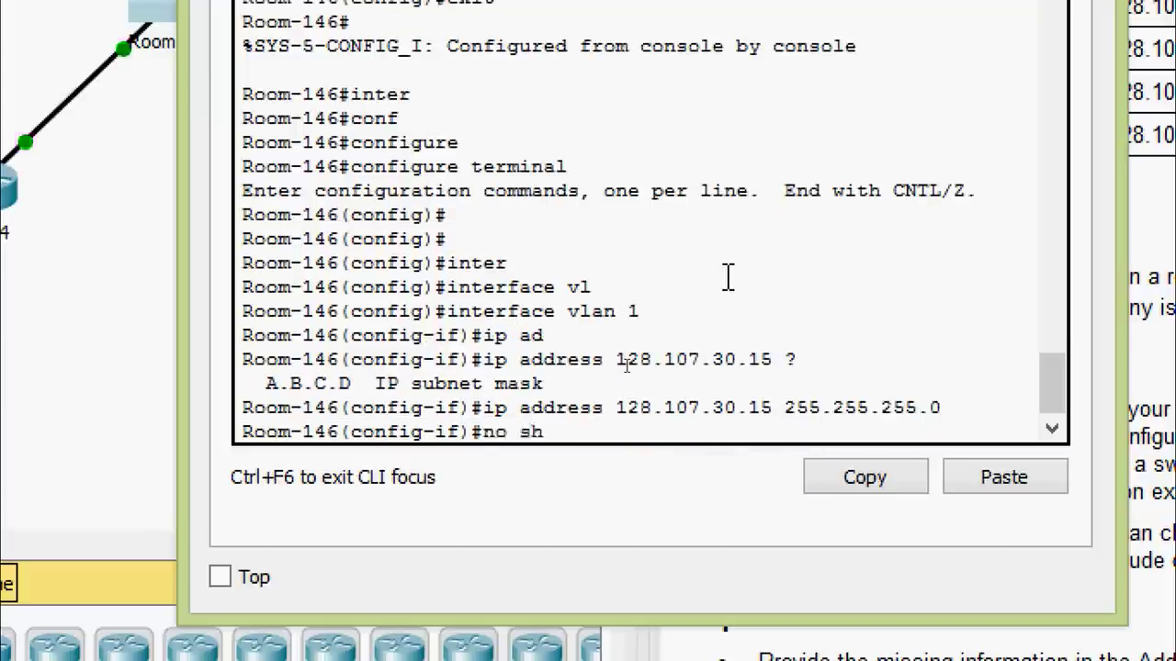
type("ut")
key("Tab")
key("Return")
key("Return")
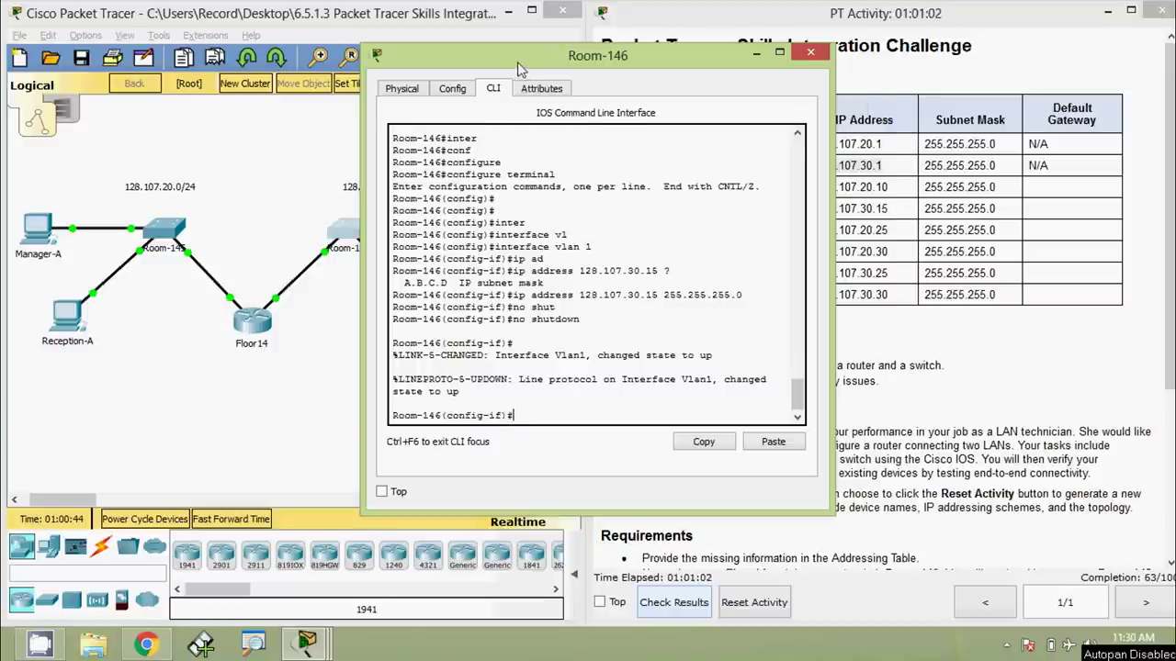
left_click_drag(517, 61, 815, 85)
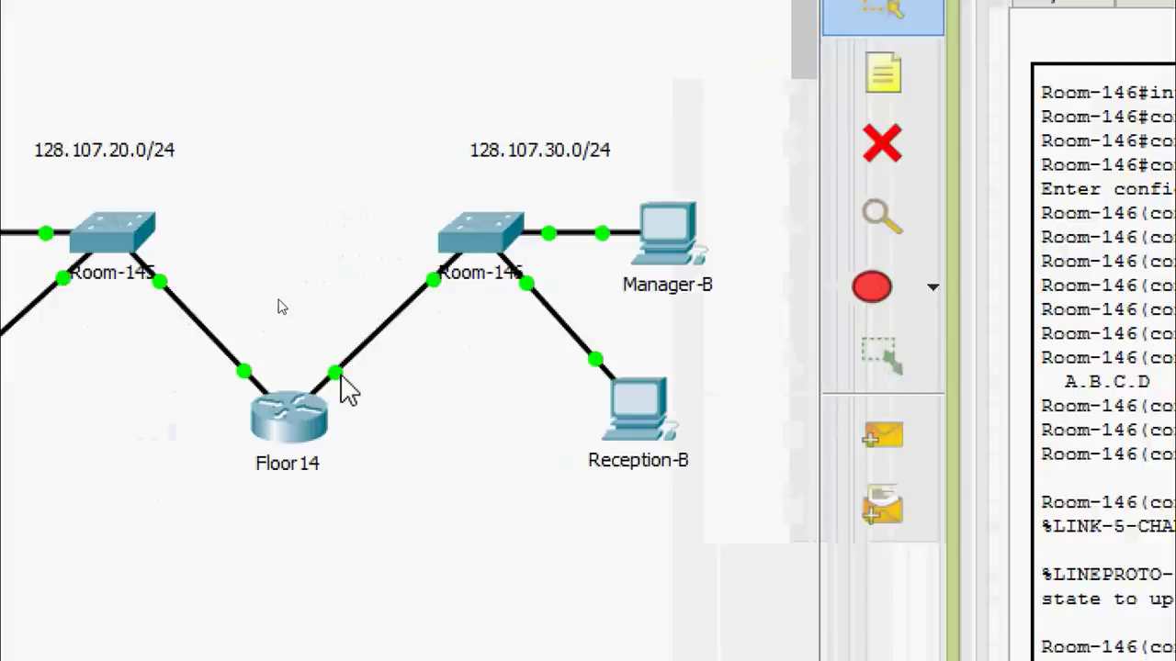
mouse_move(347, 390)
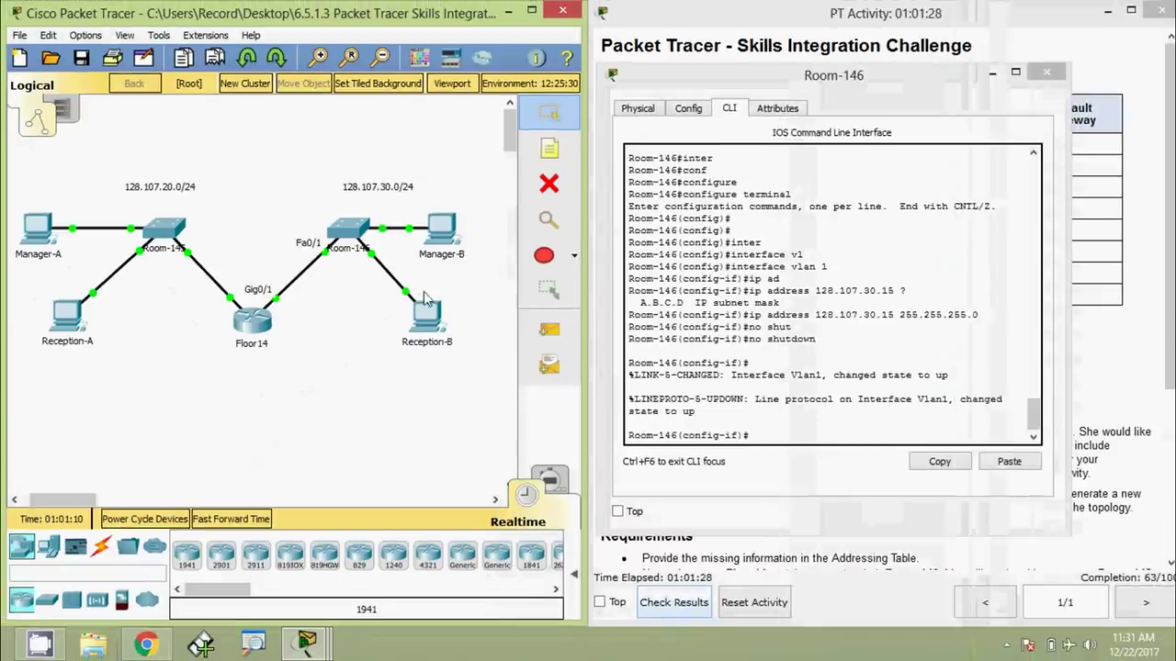
left_click_drag(749, 82, 748, 250)
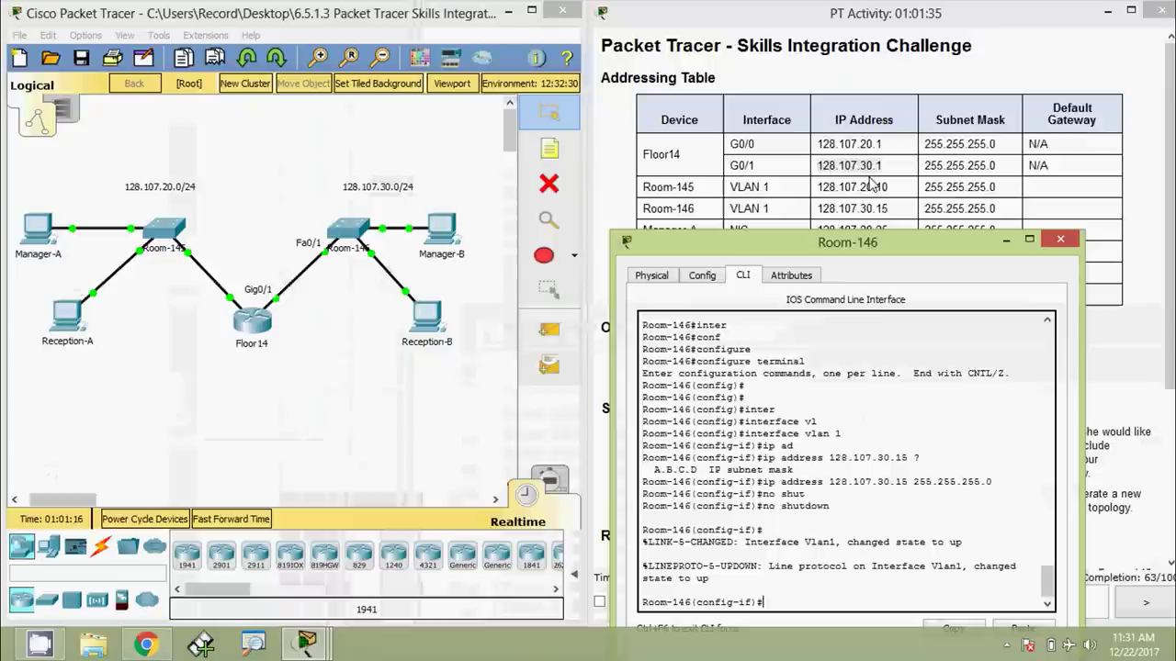
left_click_drag(839, 241, 849, 105)
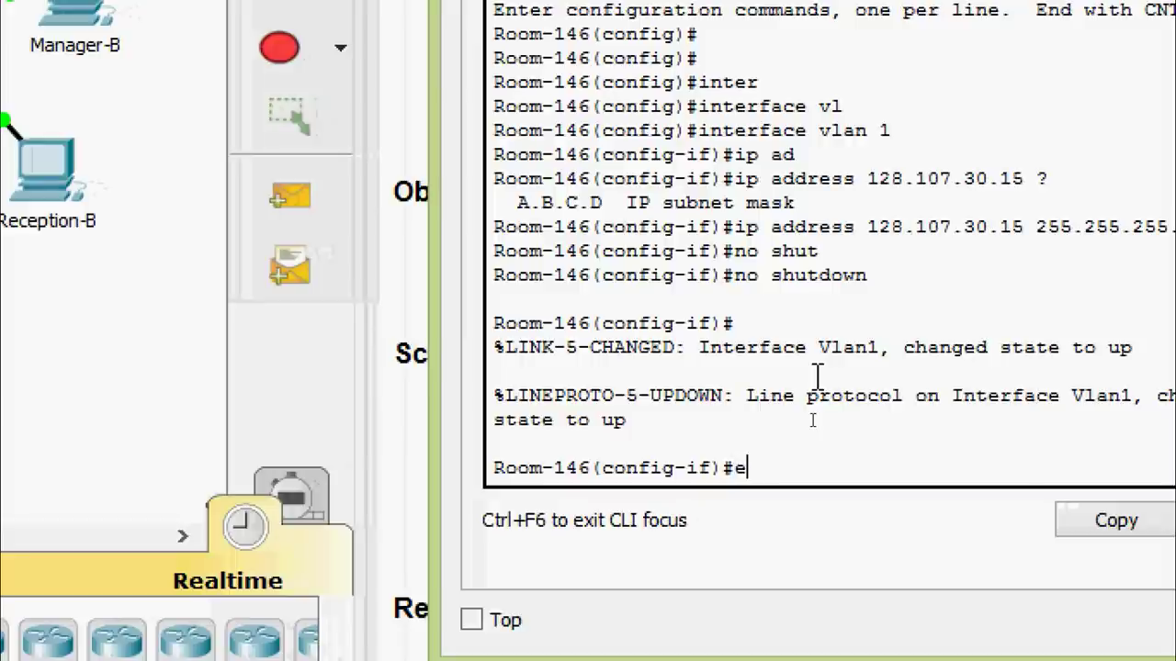
Set Room-146's ip default-gateway to 128.107.30.1
type("xit")
key("Return")
key("Return")
type("def?")
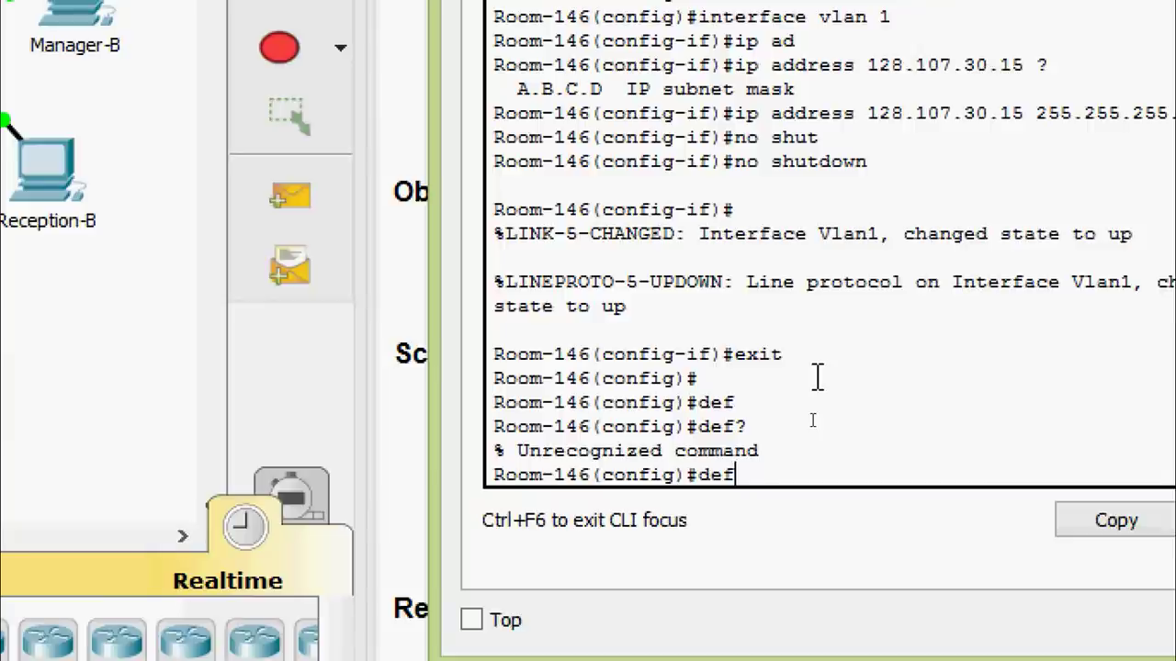
key("BackSpace")
type("i")
type("p ?")
type("d")
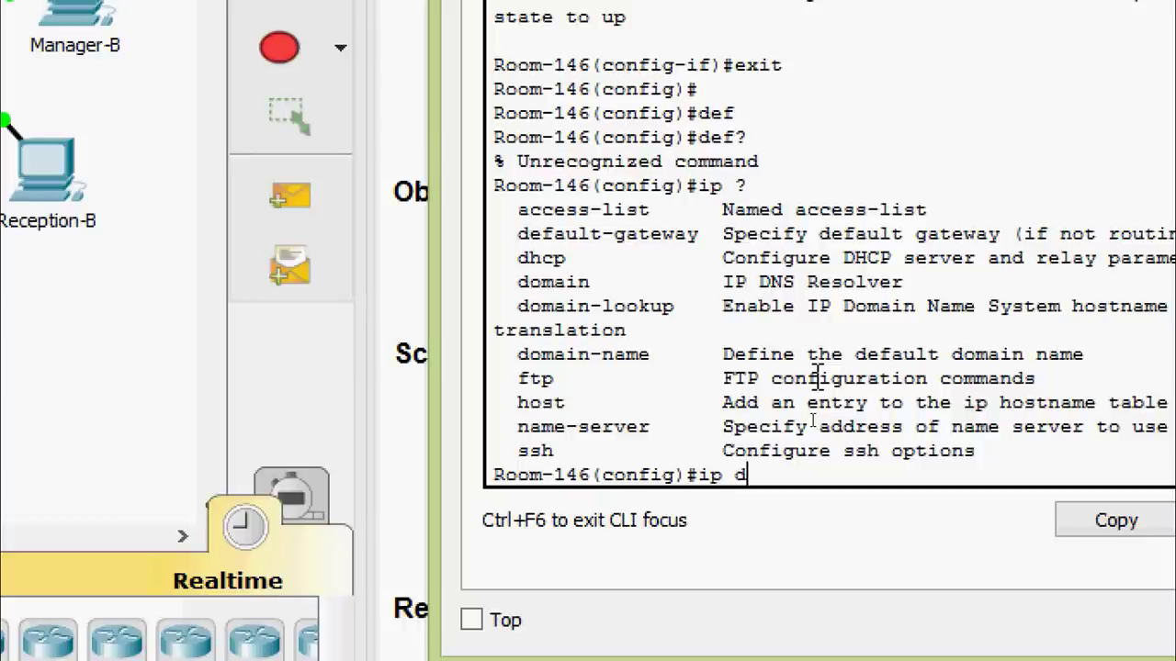
type("ef")
key("Tab")
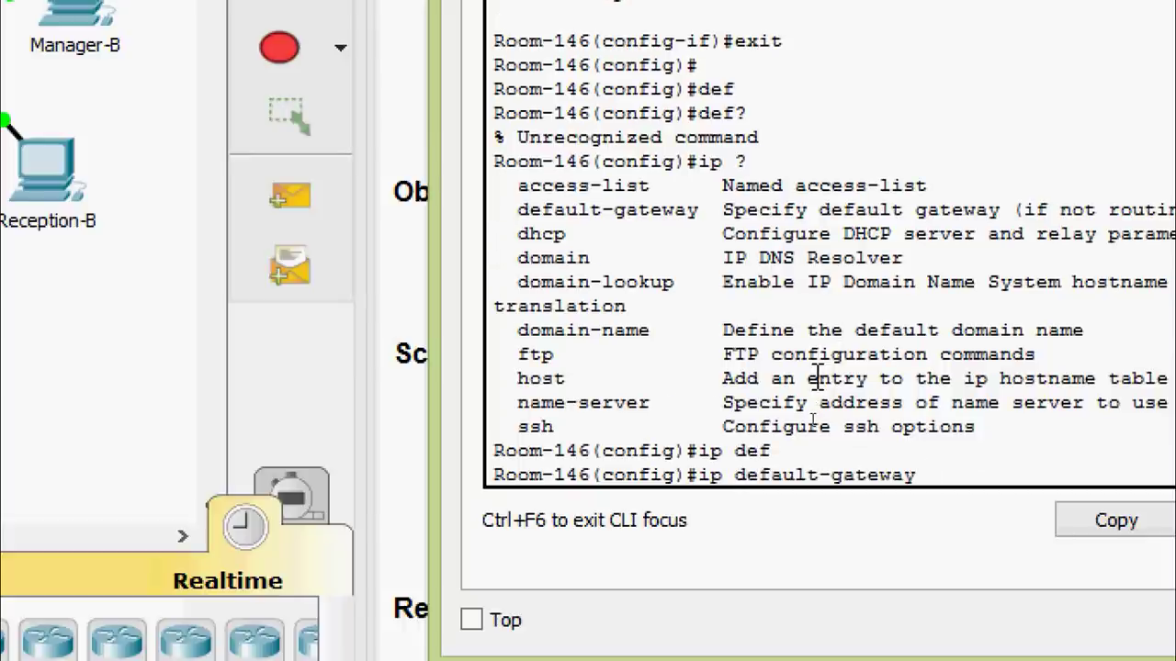
type("?")
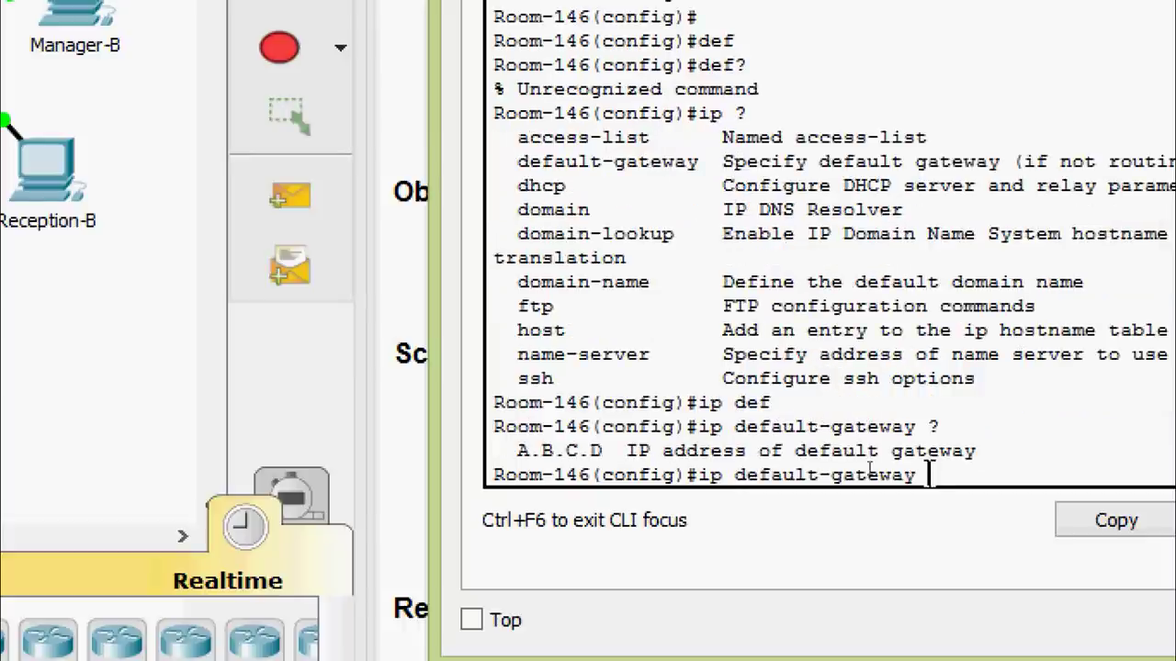
right_click(937, 472)
left_click(1010, 534)
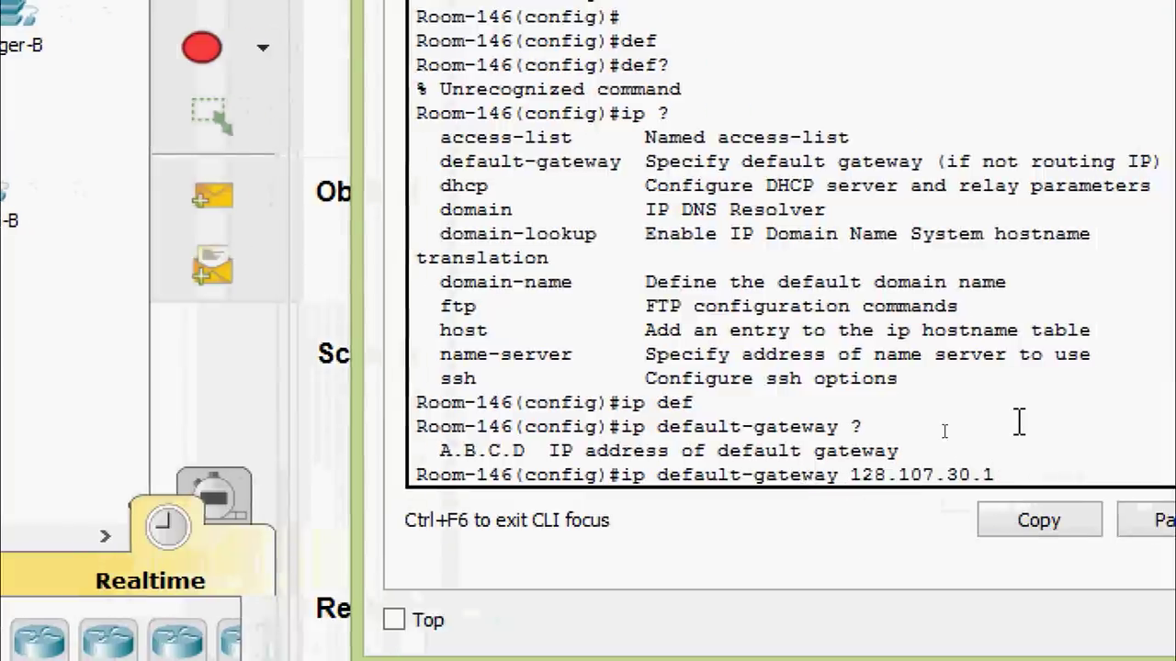
key("Return")
key("Return")
key("Return")
key("Return")
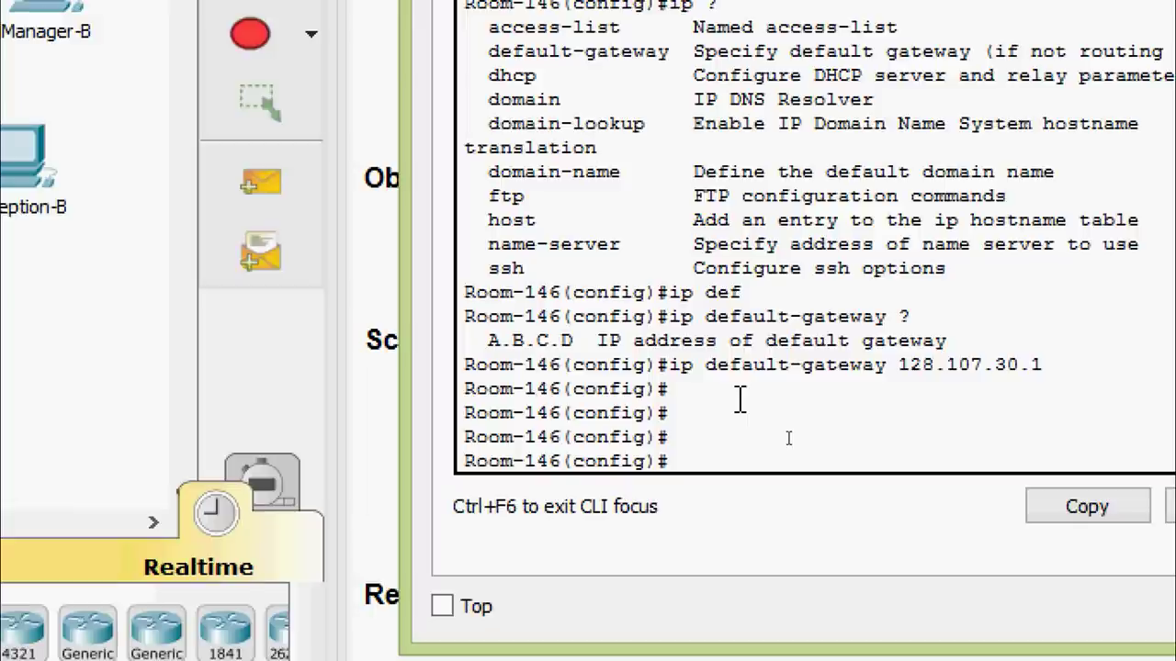
Save Room-146's running-config to startup-config with the default file name
key("ctrl+z")
key("Return")
key("Return")
type("co")
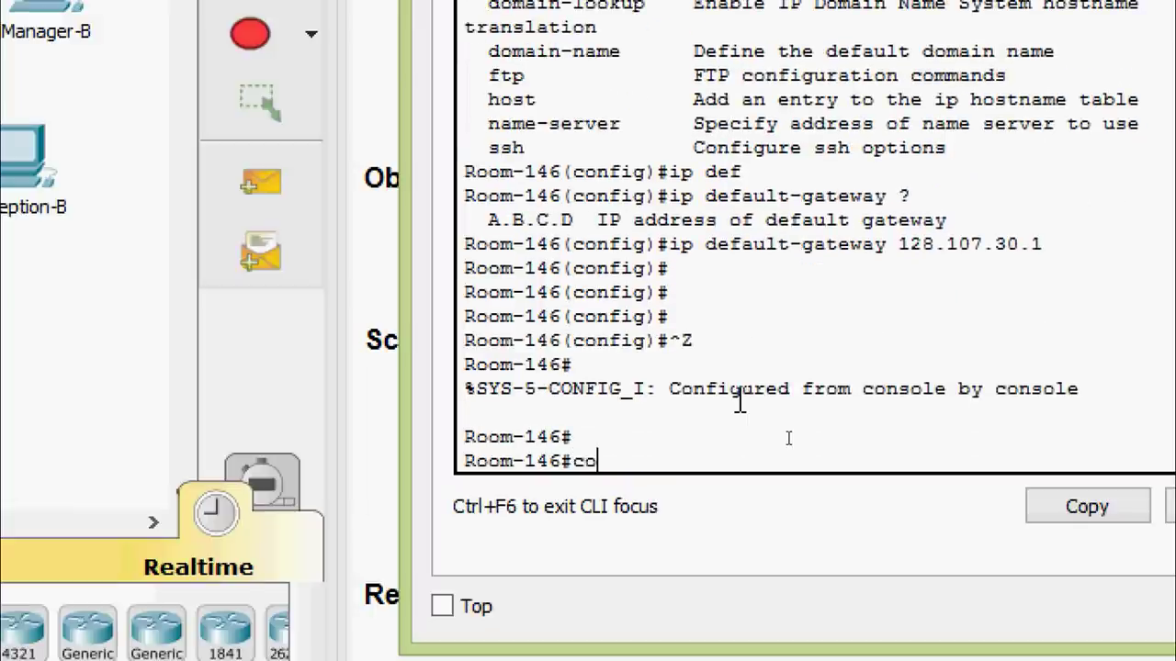
type("p")
key("Tab")
type("r")
key("Tab")
type("s")
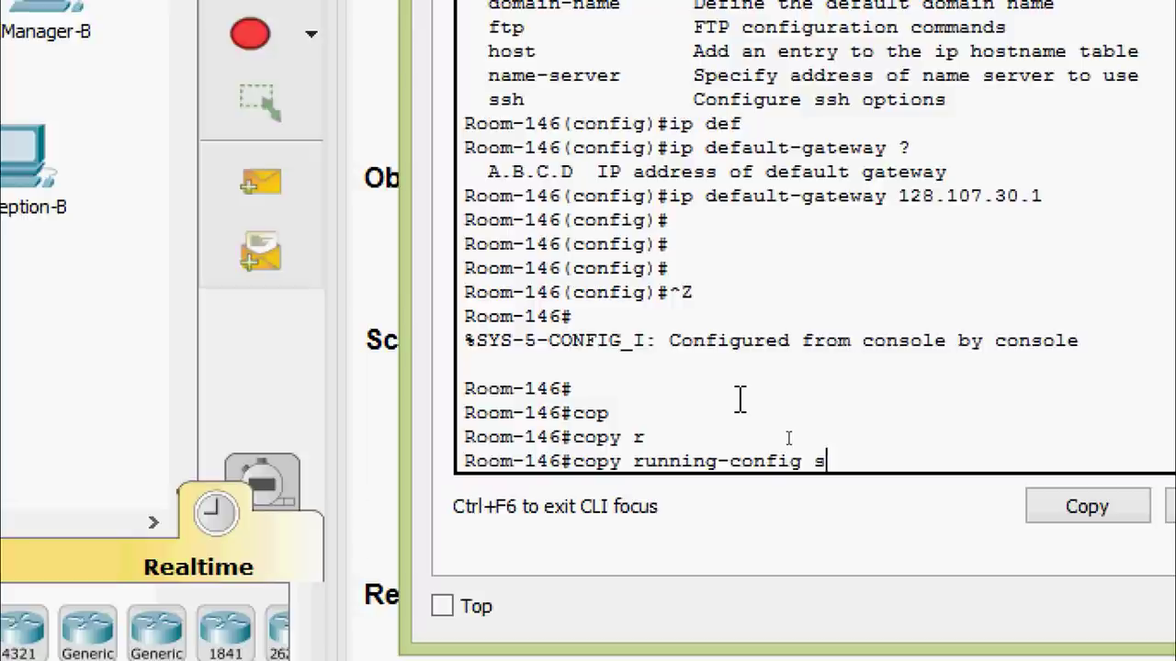
type("t")
key("Tab")
key("Return")
key("Return")
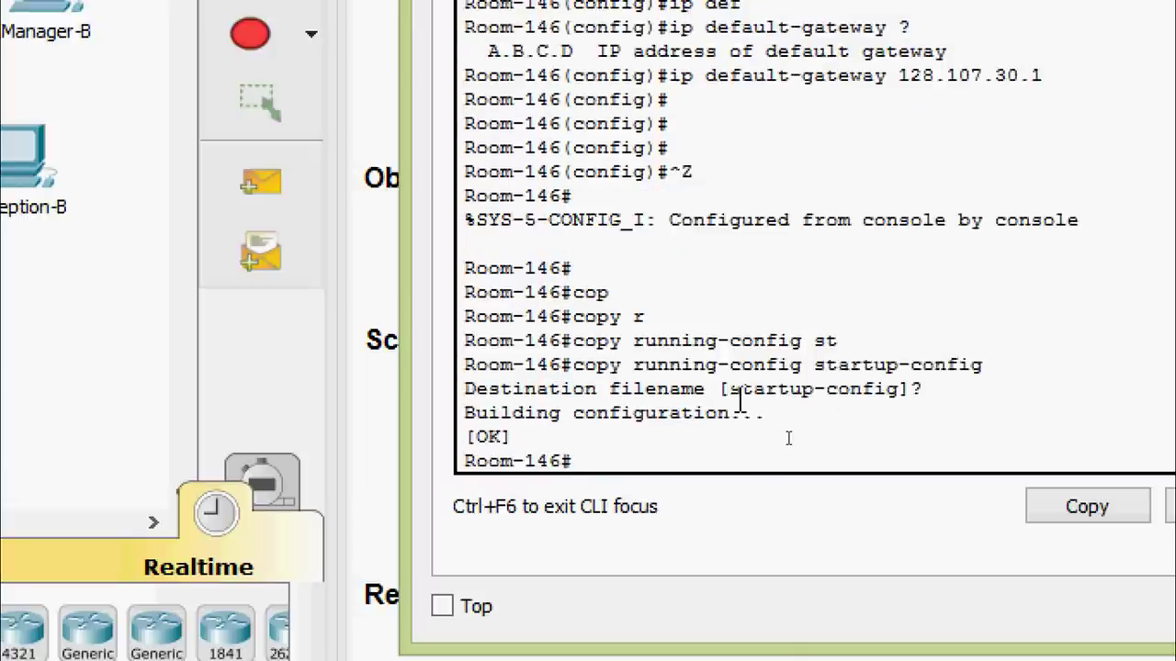
key("Return")
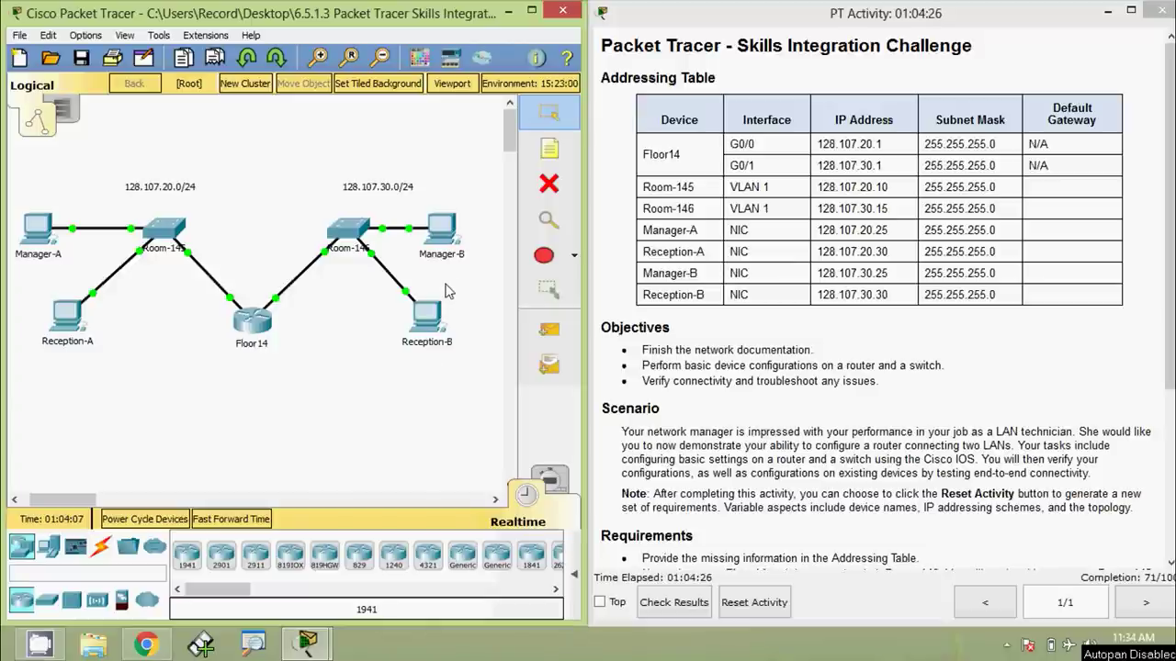
Open Manager-B's IP Configuration and resize the window to uncover the addressing table
left_click(442, 232)
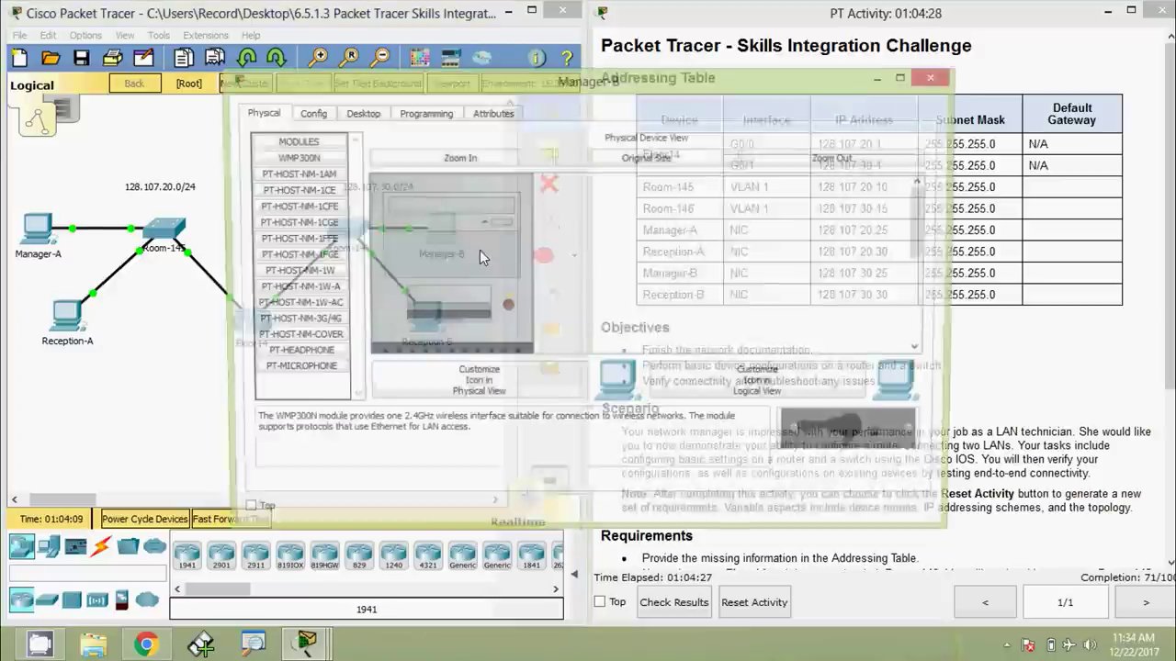
left_click(362, 114)
left_click(300, 184)
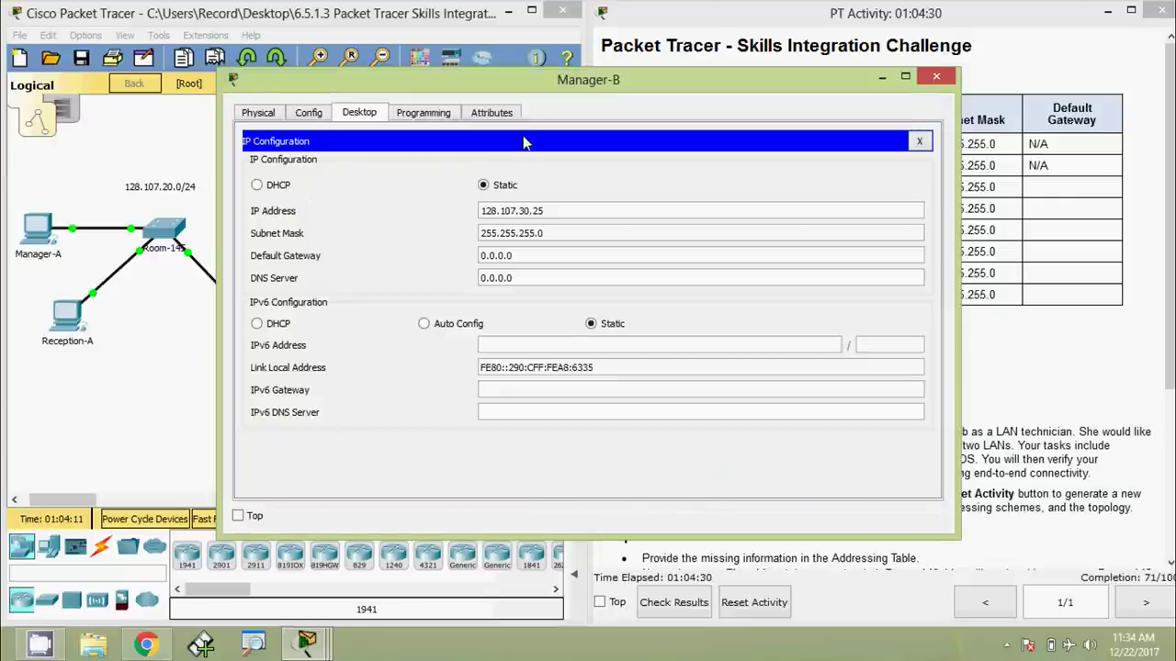
left_click_drag(540, 92, 536, 219)
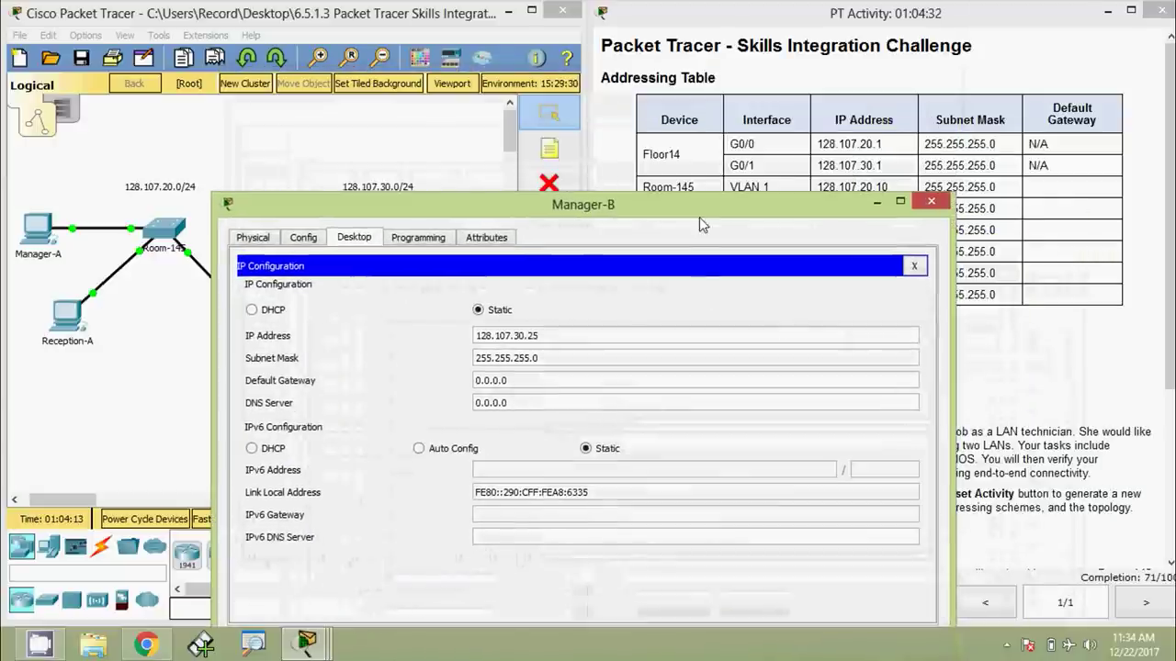
left_click_drag(669, 204, 572, 65)
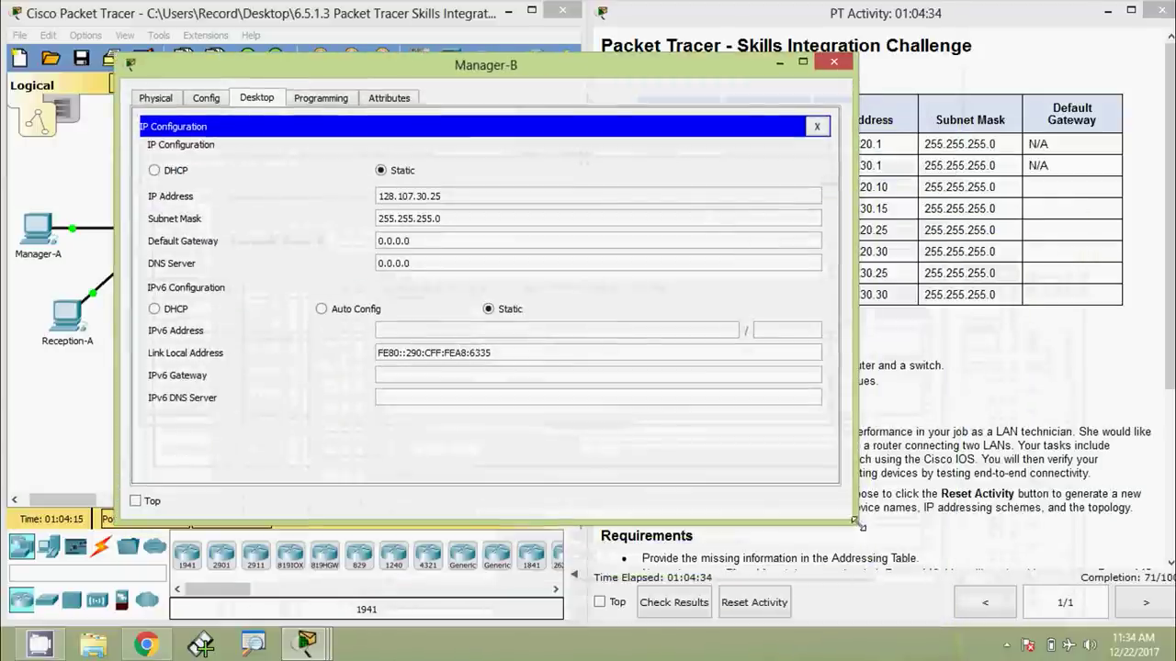
left_click_drag(862, 526, 558, 371)
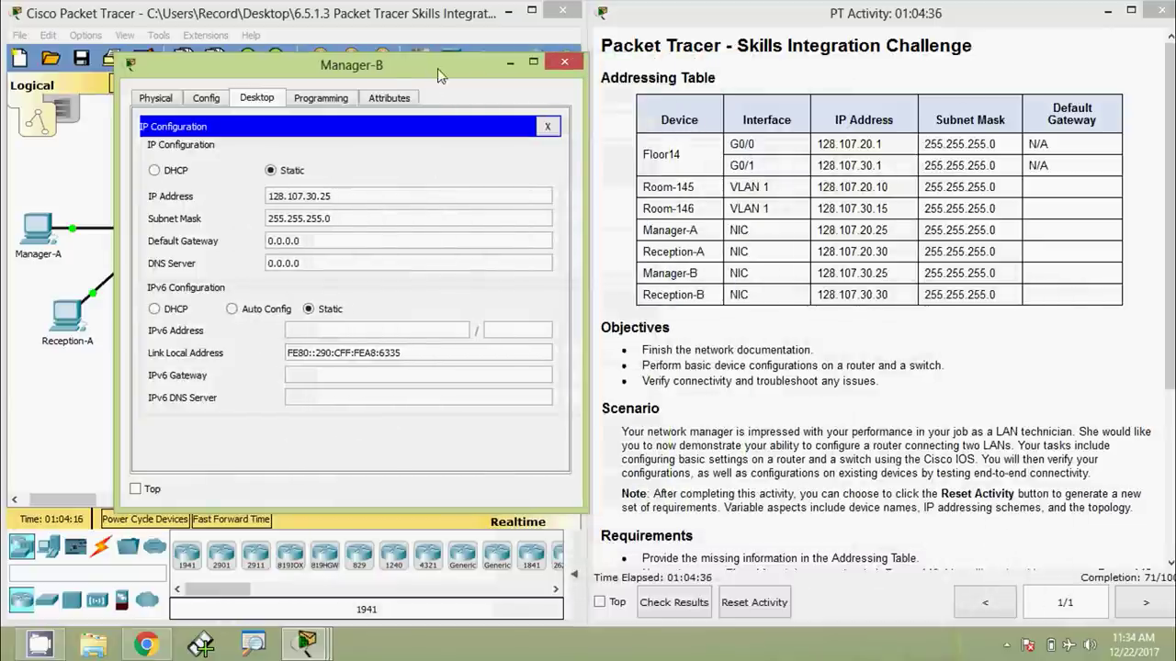
left_click_drag(438, 68, 461, 73)
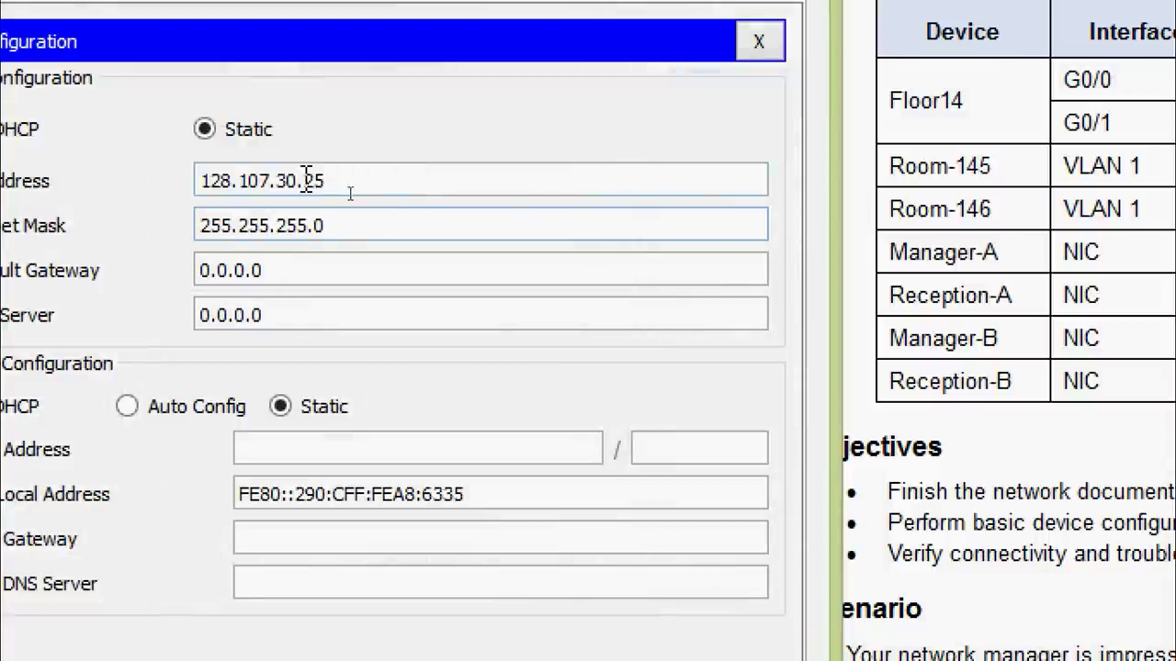
Replace Manager-B's default gateway with 128.107.30.1 and close its window
left_click(376, 211)
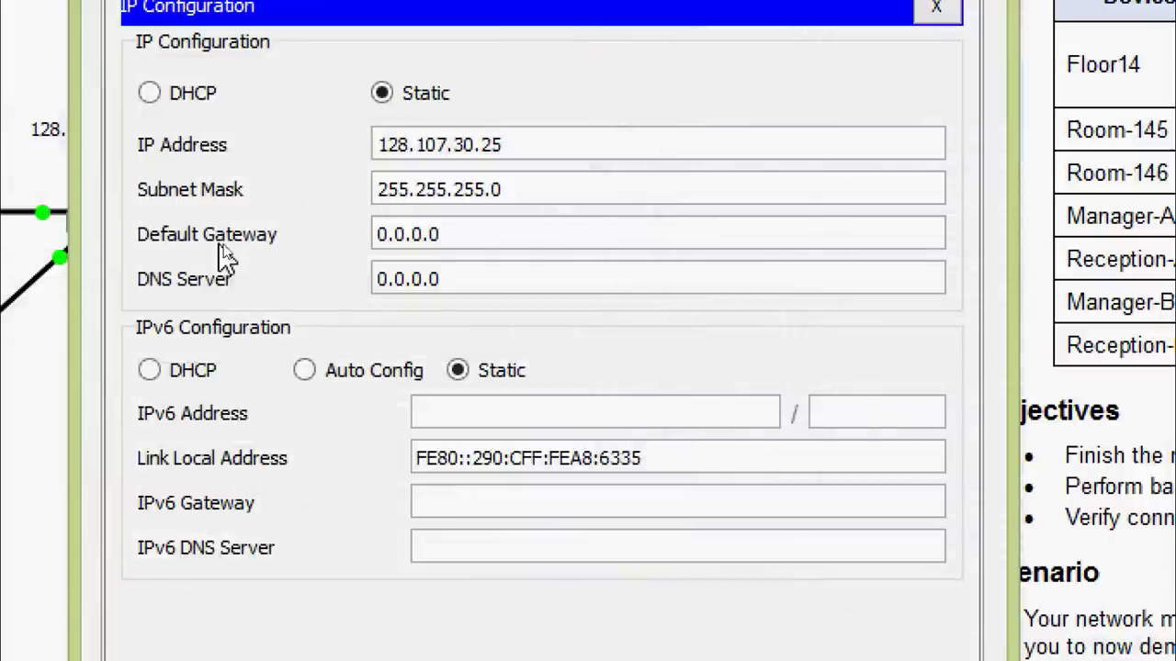
left_click(477, 232)
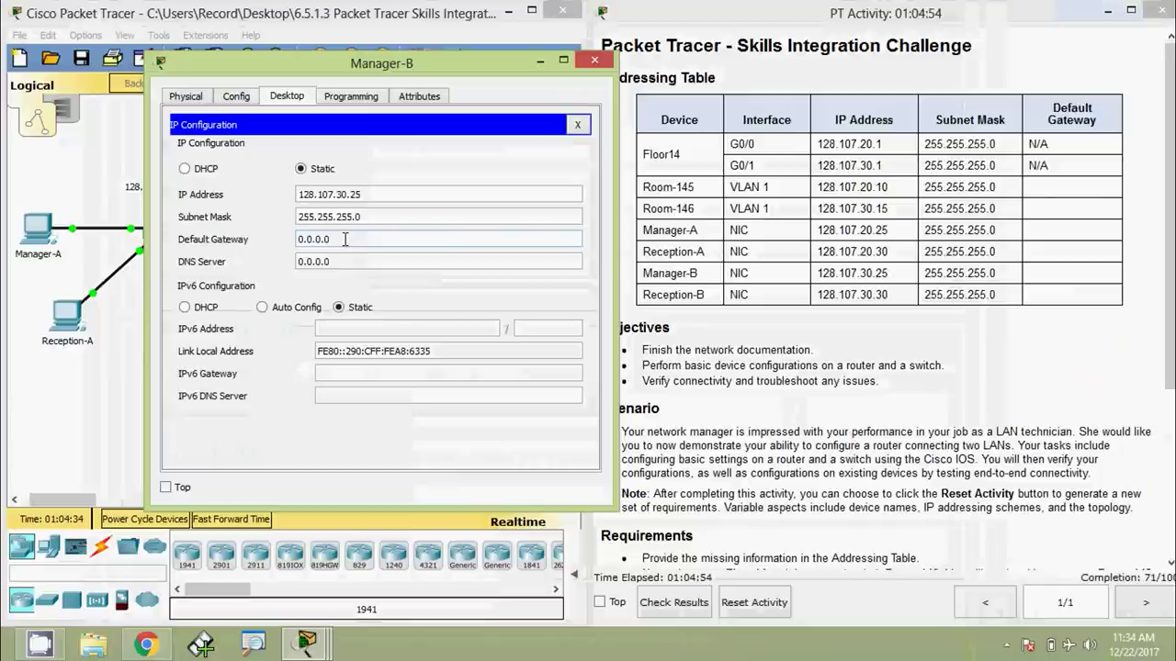
left_click_drag(342, 237, 257, 235)
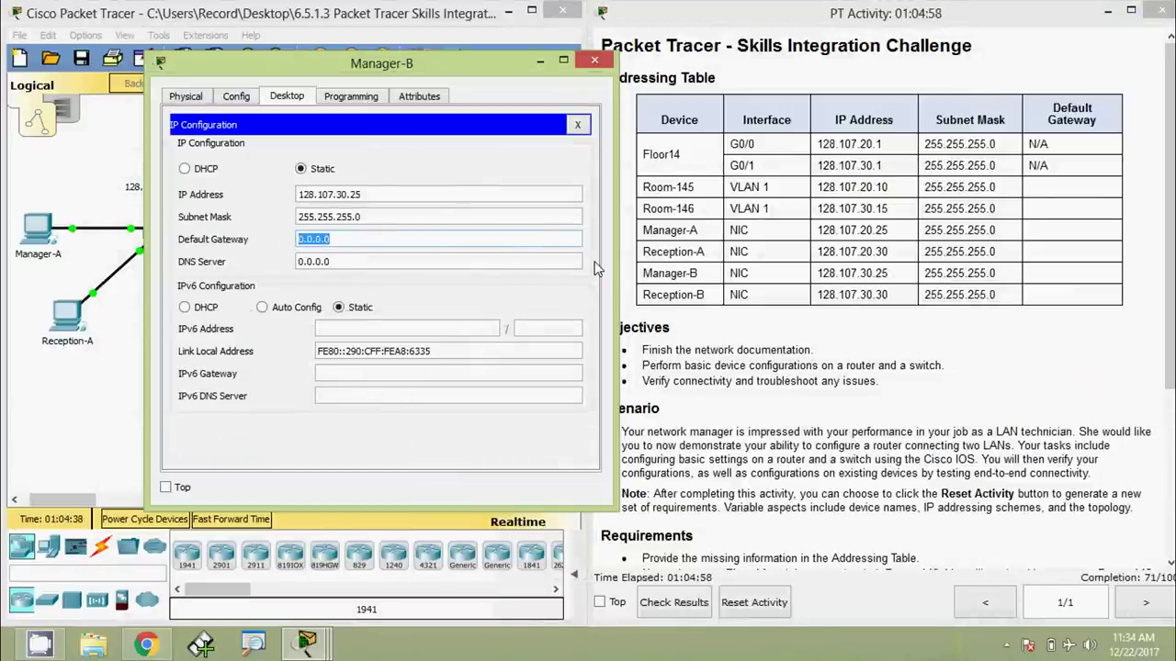
type("128.107")
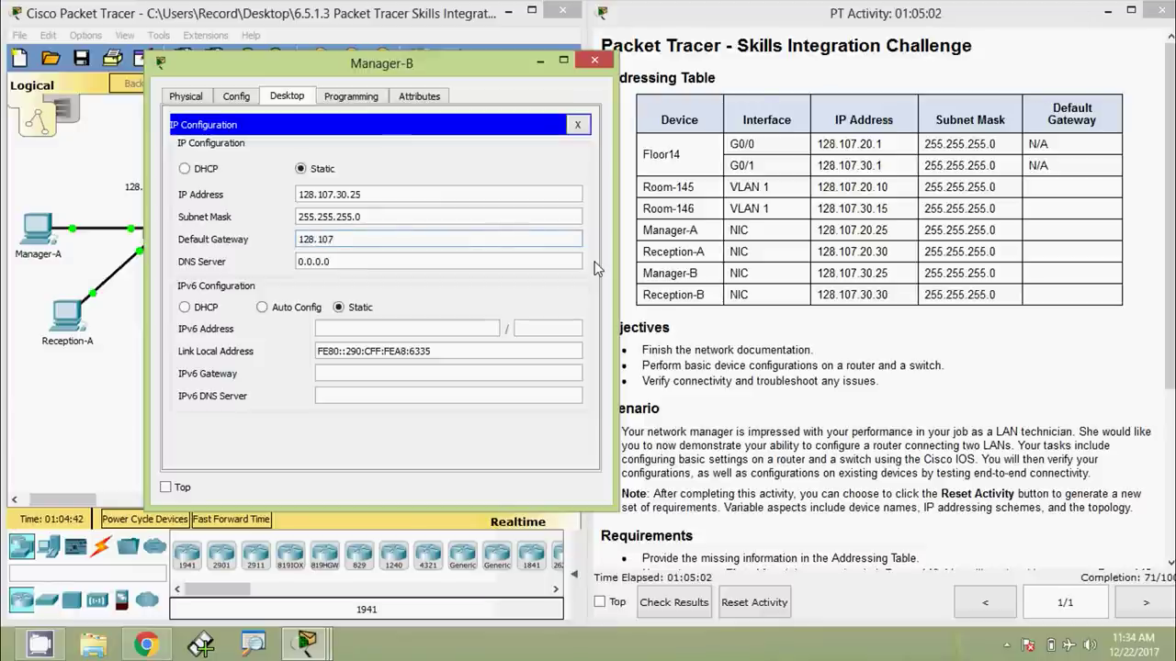
type(".30")
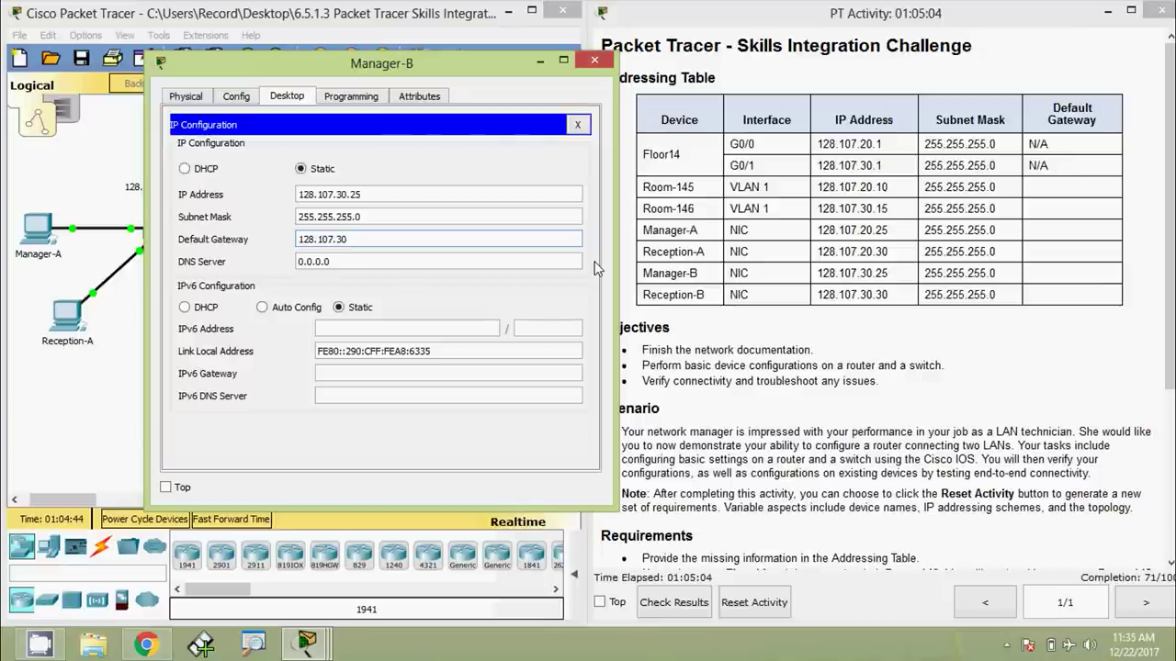
type(".1")
left_click(410, 255)
left_click_drag(401, 239, 292, 239)
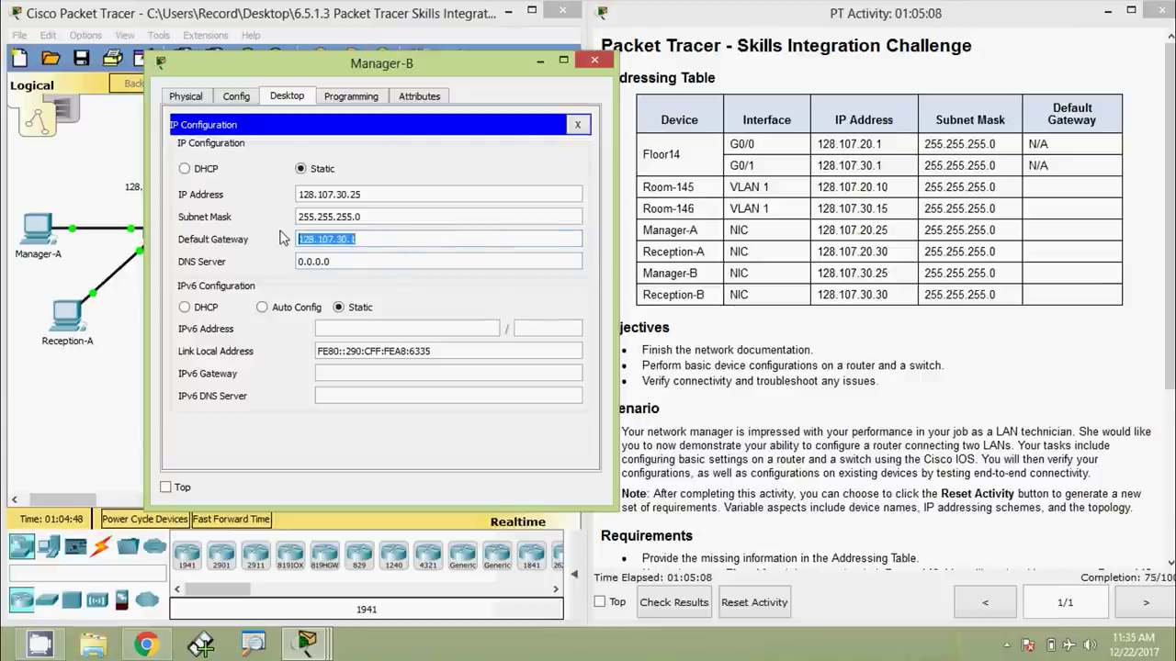
left_click(577, 124)
left_click(595, 61)
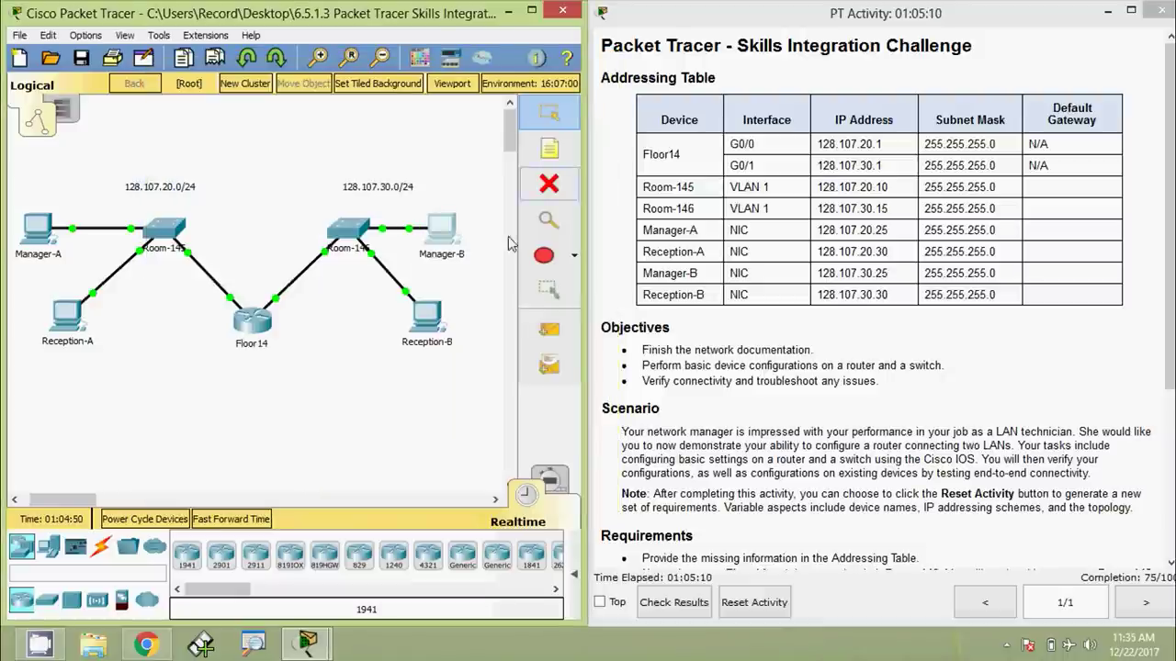
Open Reception-B's IP Configuration and correct its IP address to 128.107.30.30
left_click(437, 324)
left_click(345, 210)
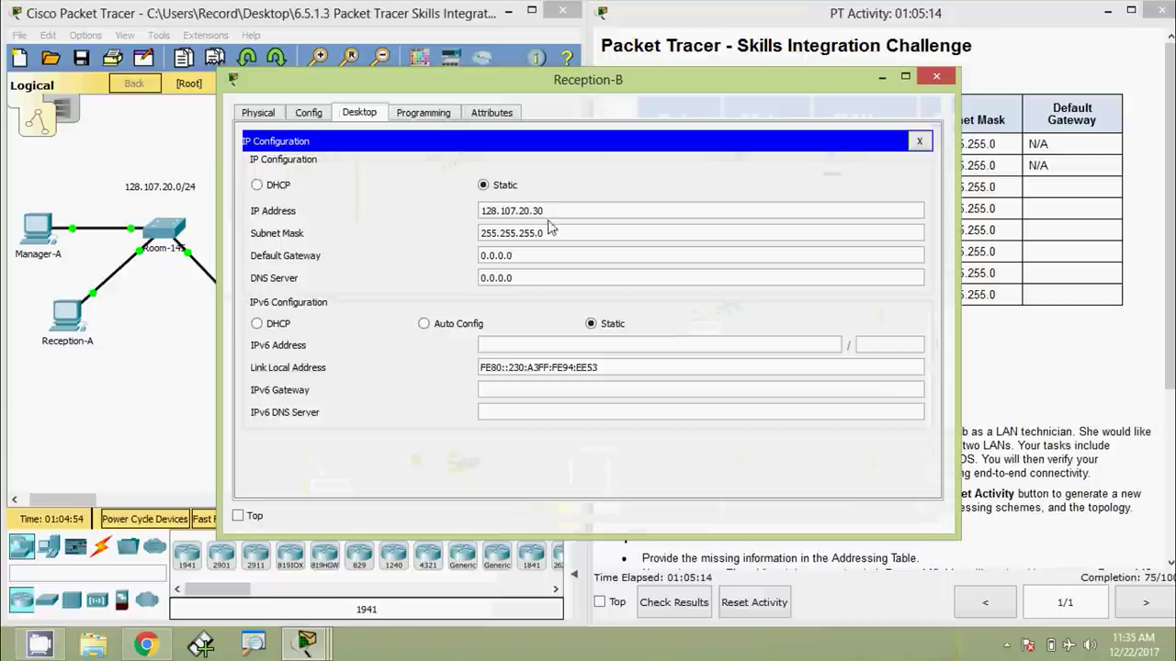
left_click_drag(949, 537, 684, 521)
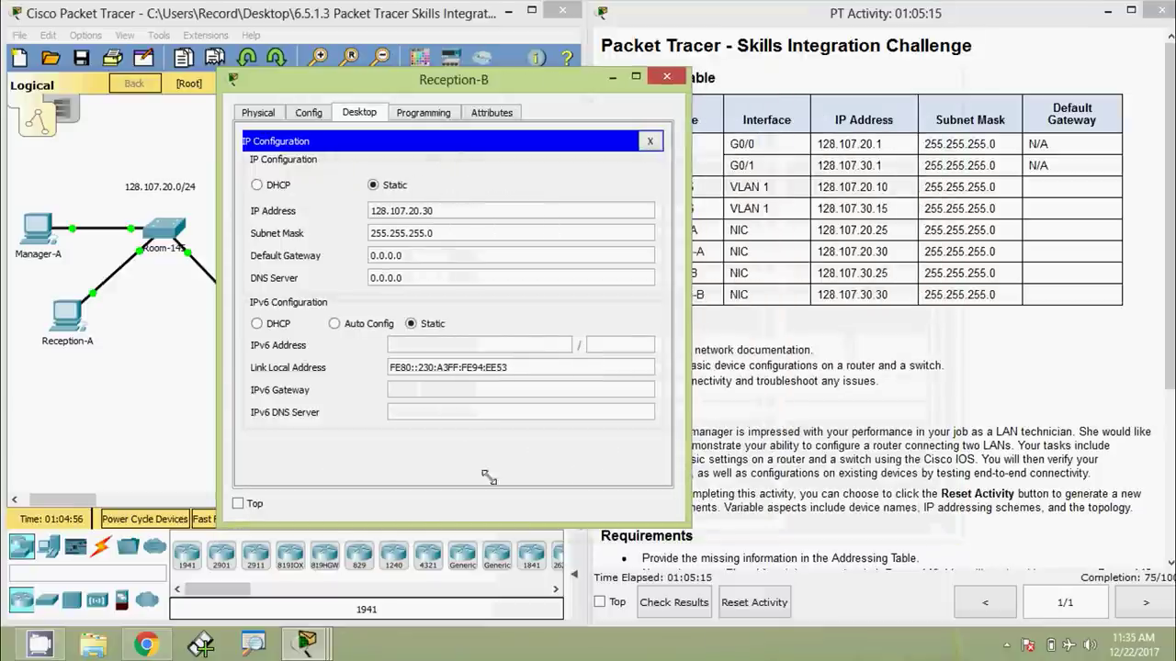
left_click_drag(514, 82, 424, 42)
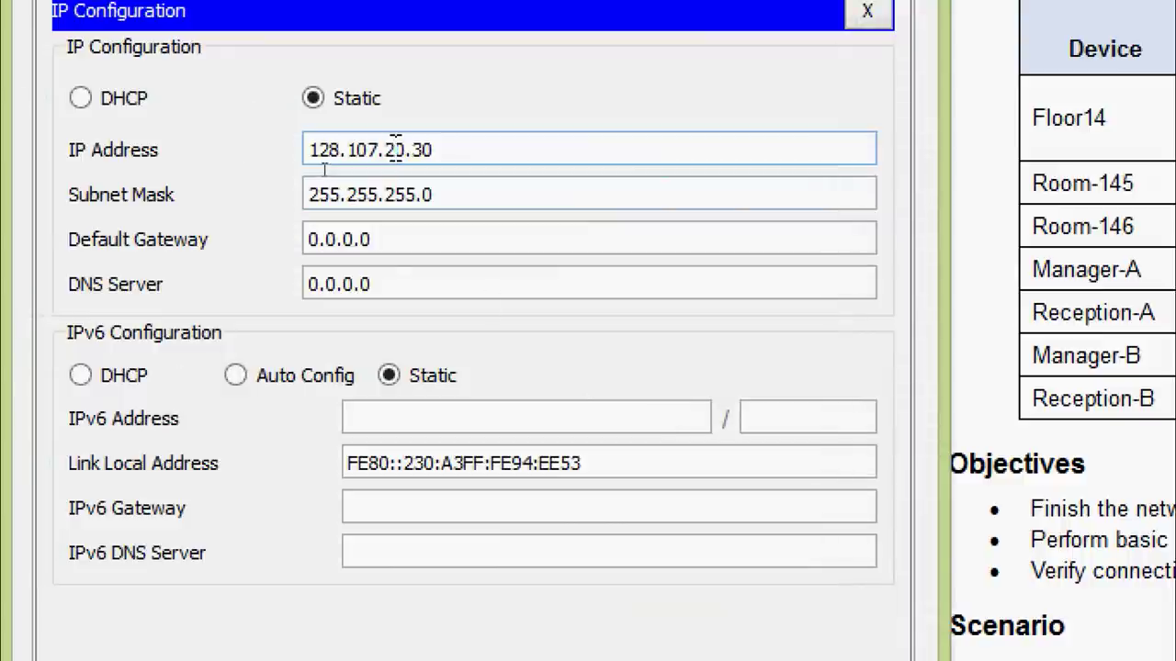
key("BackSpace")
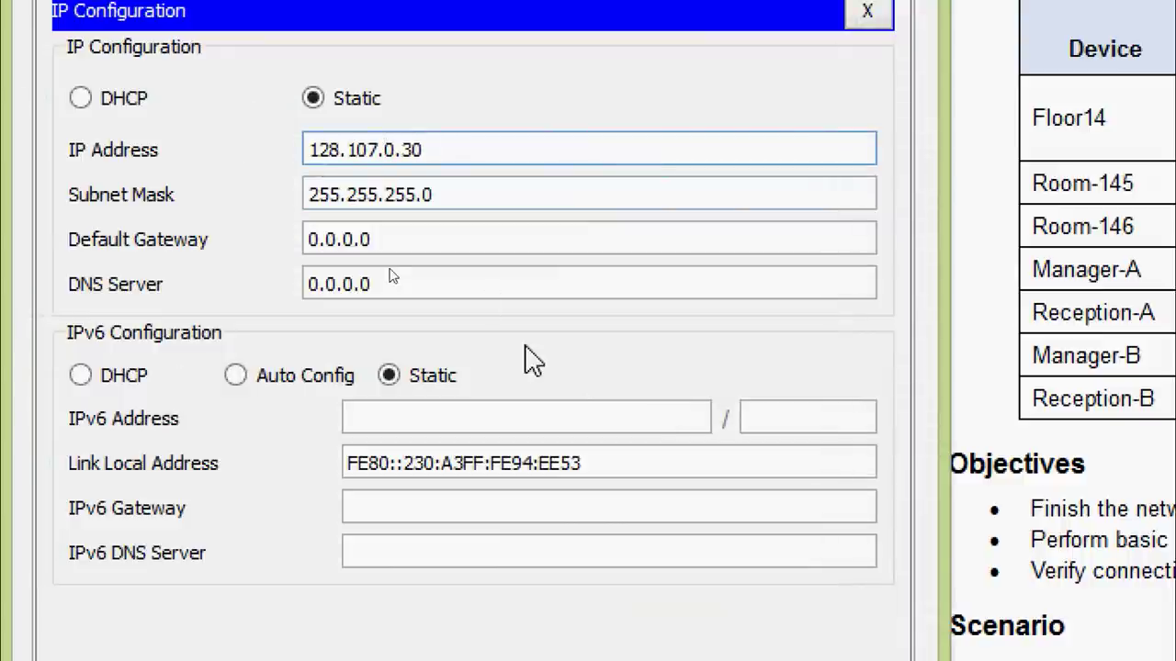
type("3")
Set Reception-B's default gateway to 128.107.30.1 and close its window
left_click(398, 236)
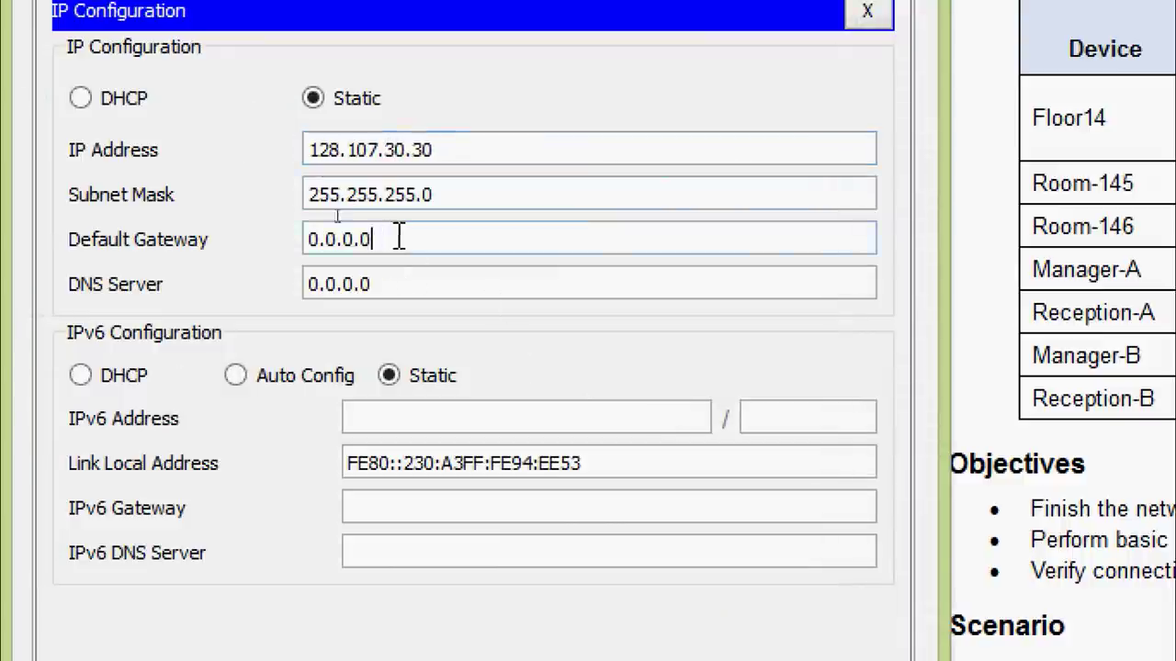
left_click_drag(425, 239, 218, 244)
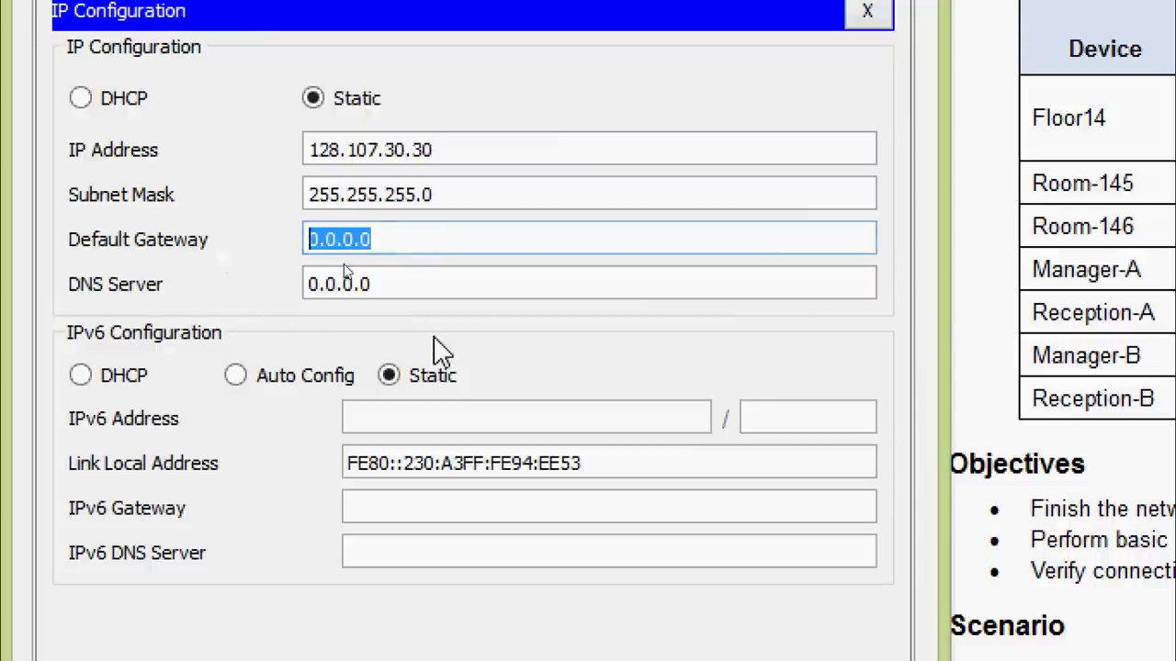
type("128.107.30.1")
left_click(463, 282)
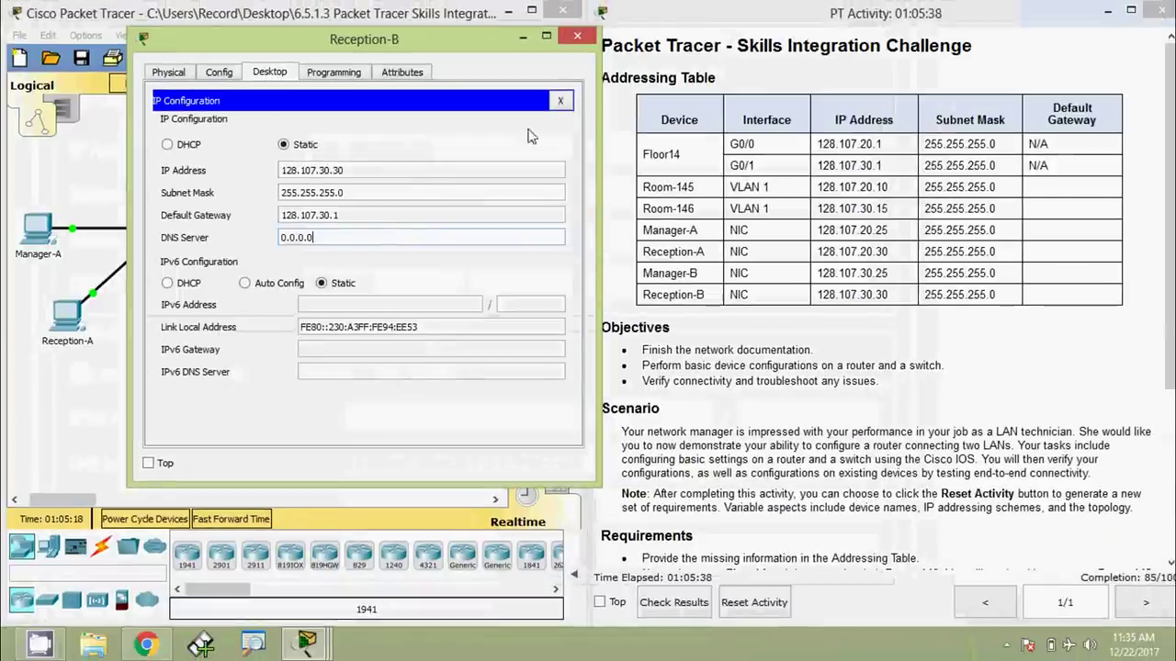
left_click(577, 36)
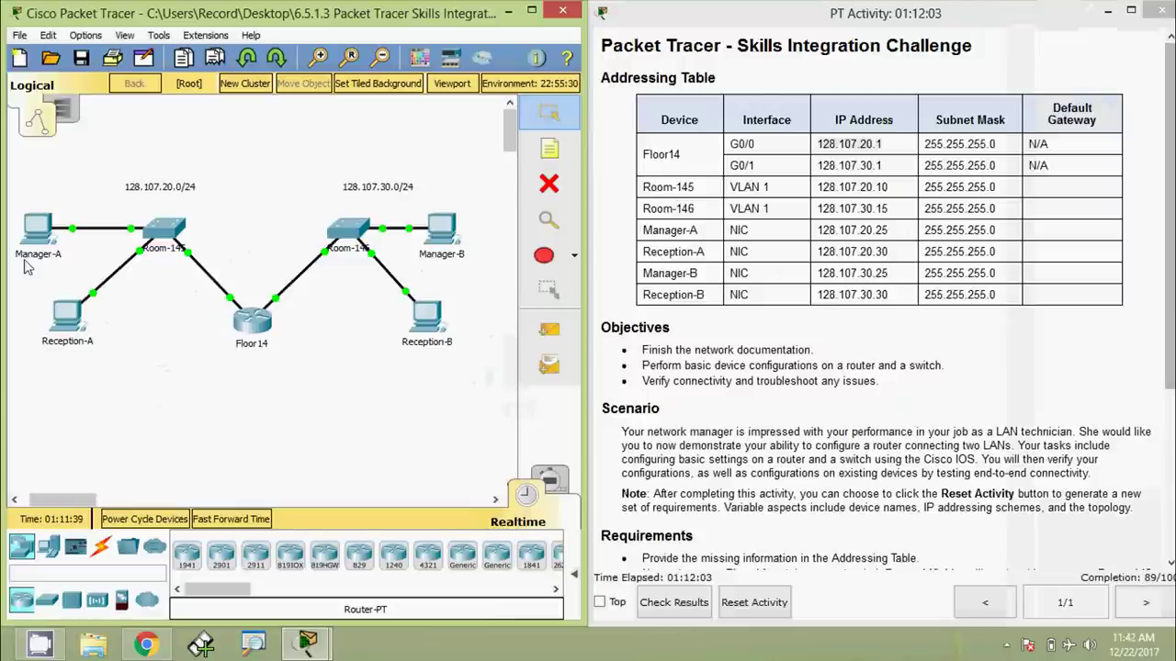
Open Manager-A's IP Configuration and arrange its window to see the topology
left_click(37, 227)
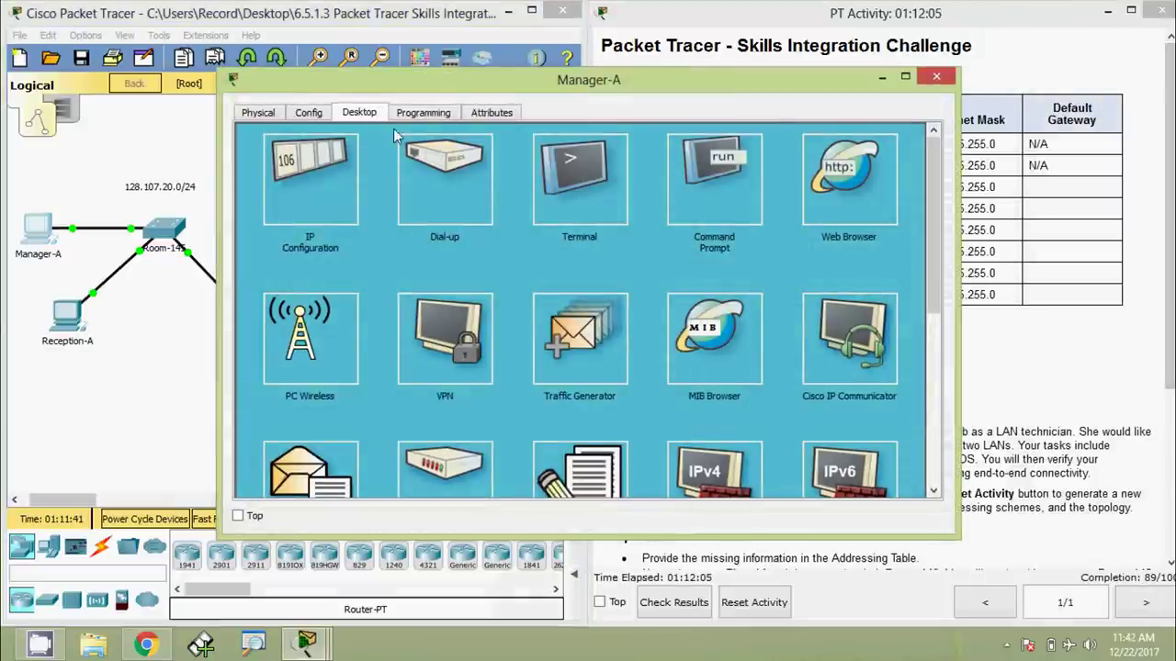
left_click(316, 198)
left_click_drag(955, 535, 687, 531)
left_click_drag(456, 85, 404, 70)
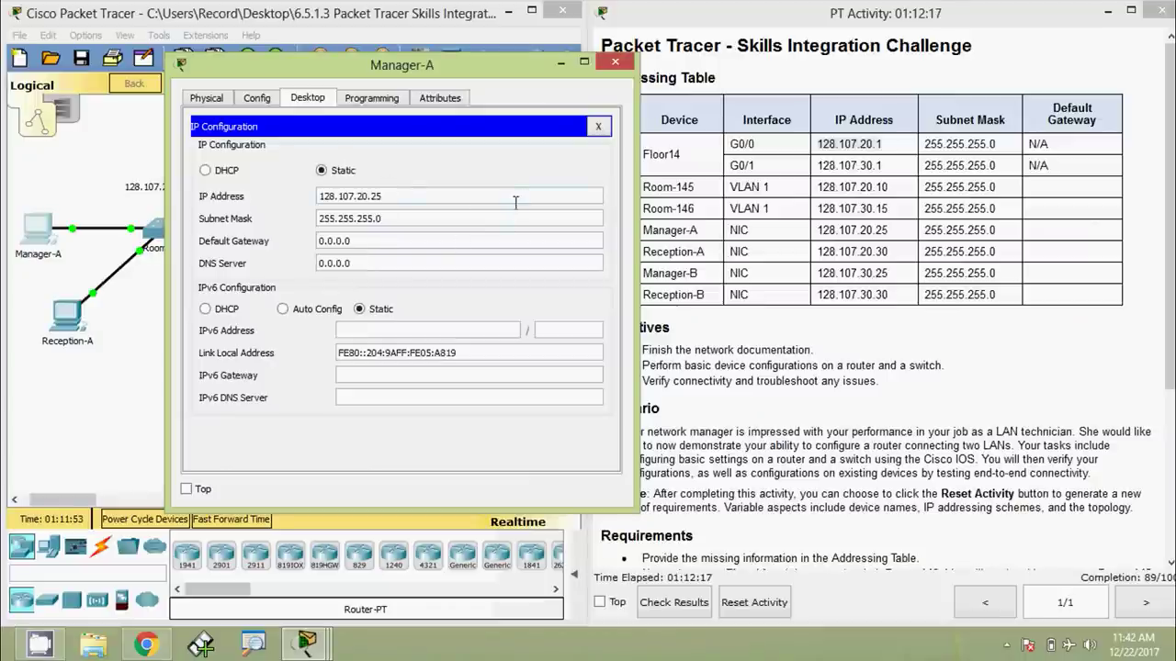
left_click_drag(479, 70, 747, 96)
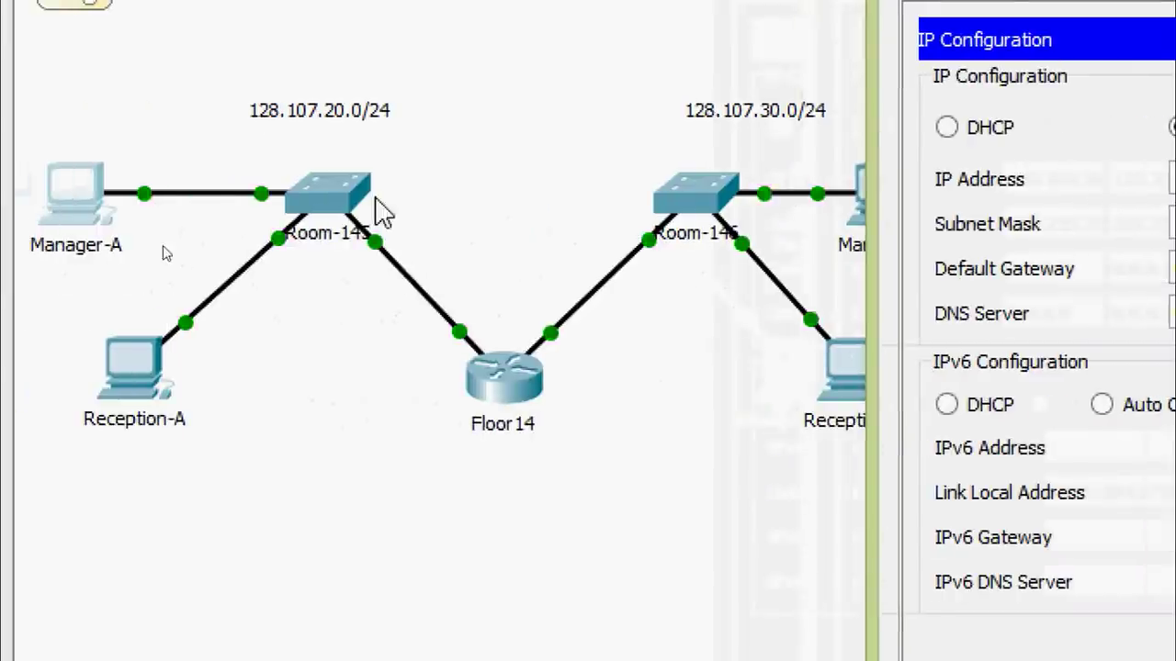
left_click(418, 404)
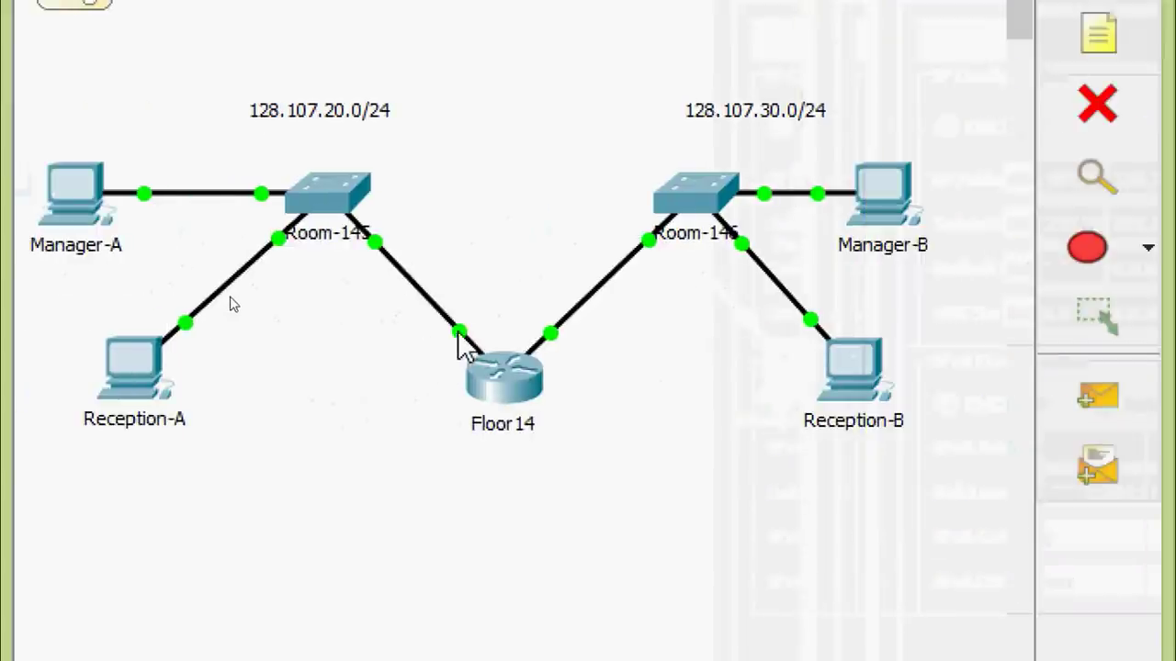
mouse_move(467, 345)
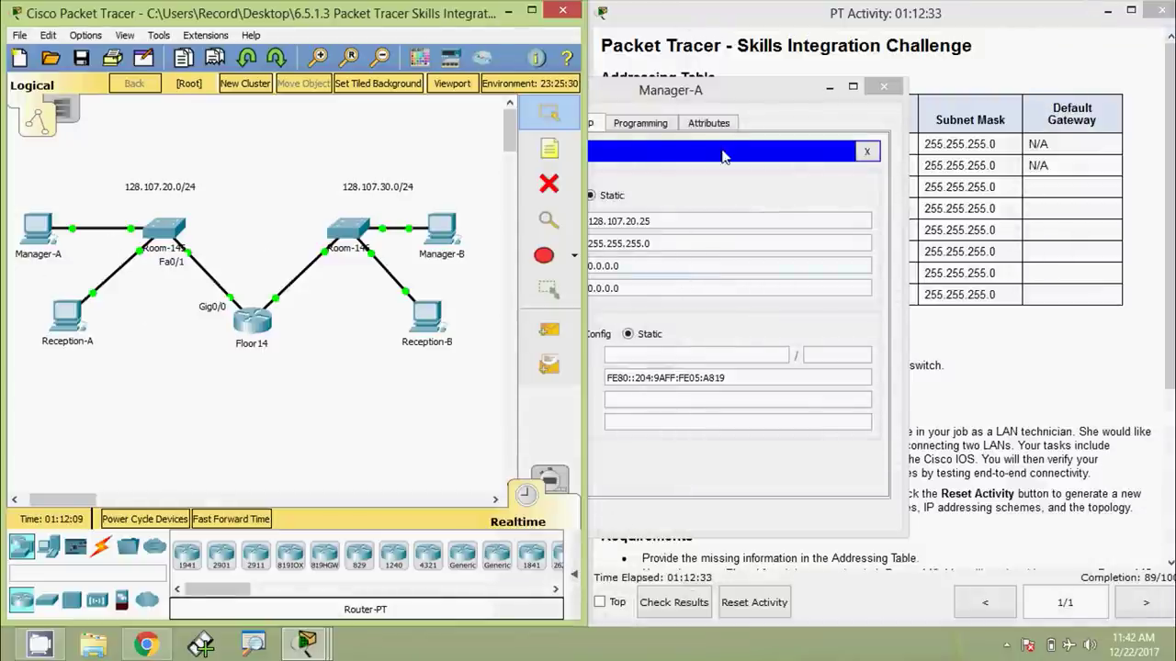
Copy 128.107.20.1 from the activity instructions into Manager-A's default gateway, then close the window
left_click_drag(781, 99, 597, 91)
left_click(855, 144)
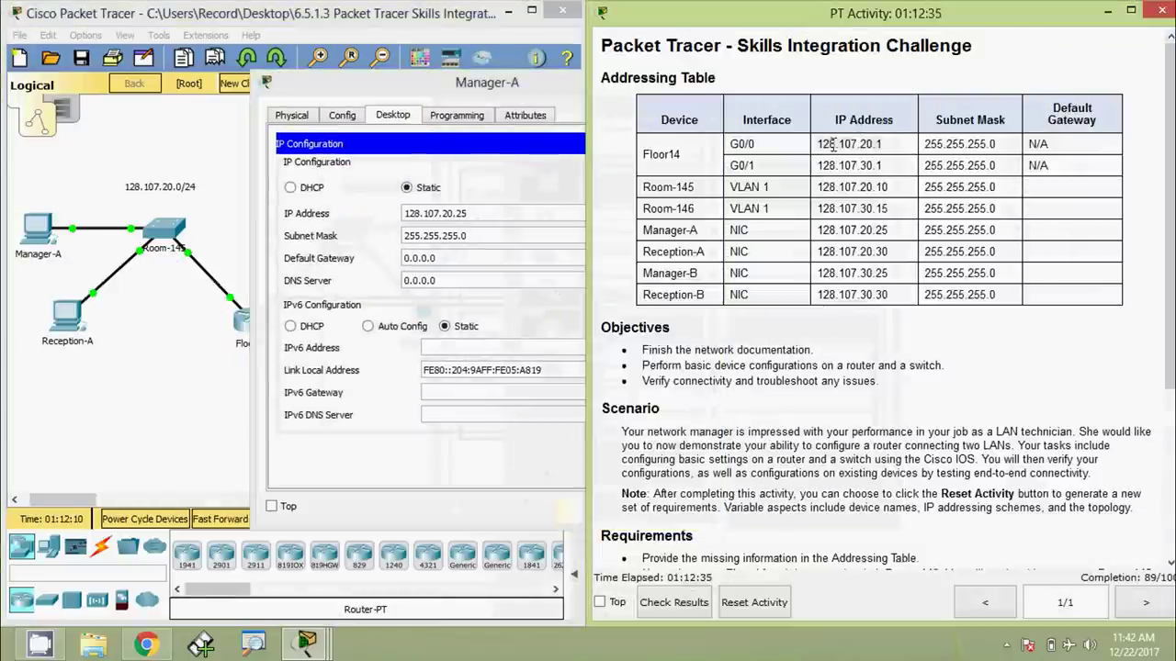
left_click_drag(816, 144, 883, 147)
key("ctrl+c")
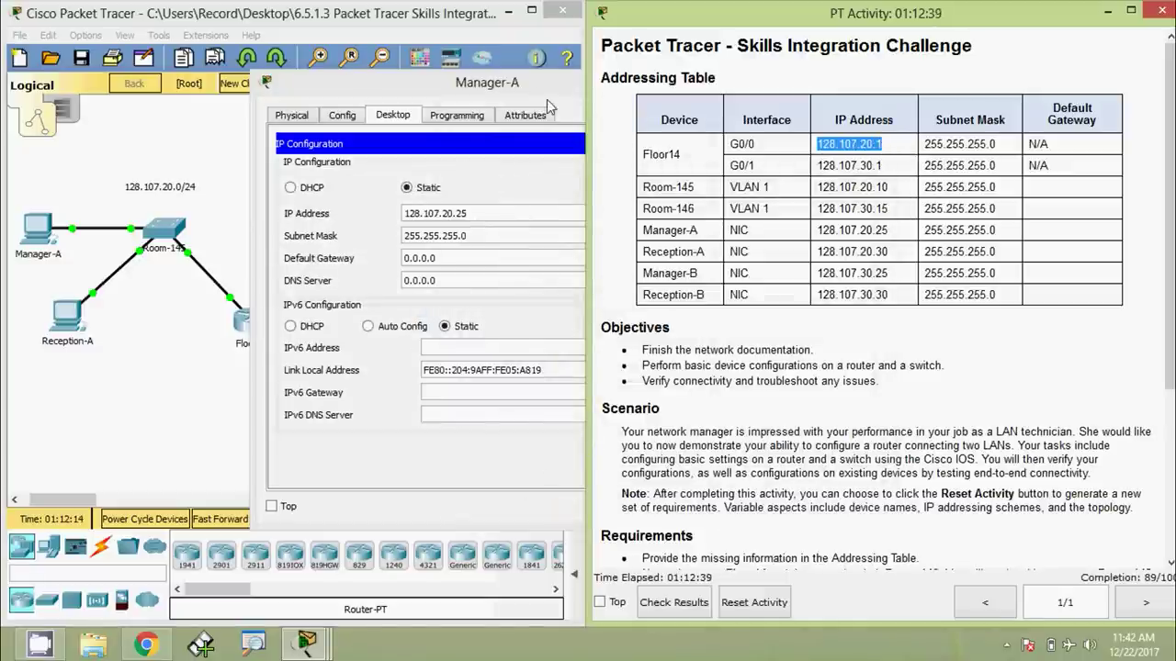
left_click_drag(545, 92, 632, 78)
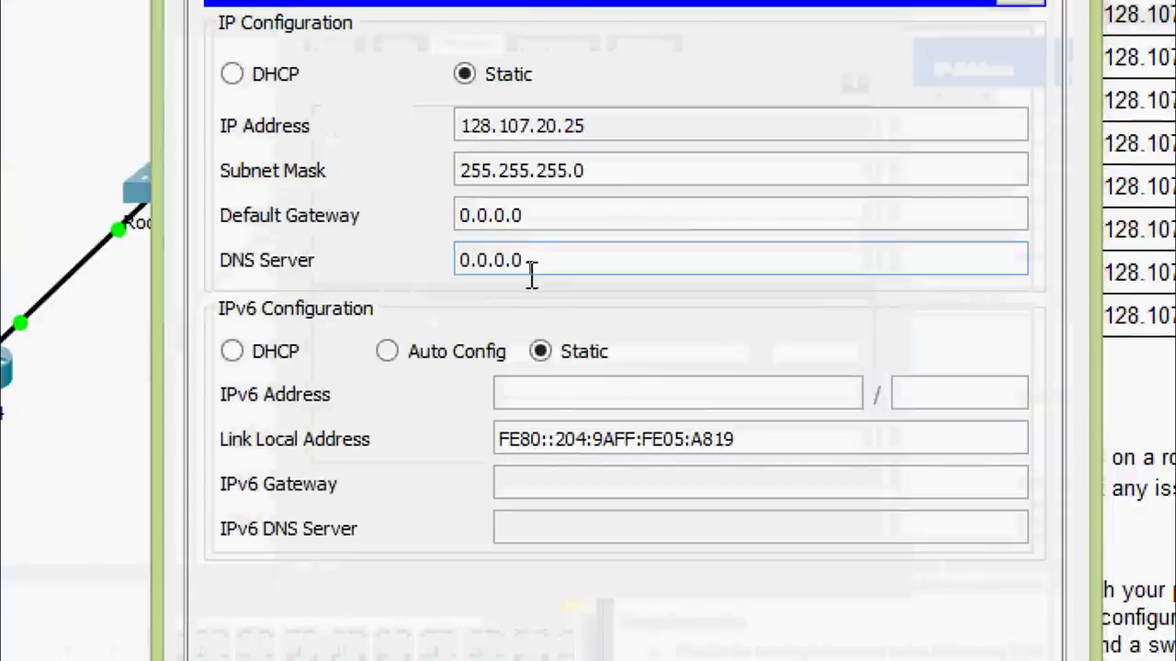
left_click_drag(540, 243, 473, 235)
key("ctrl+v")
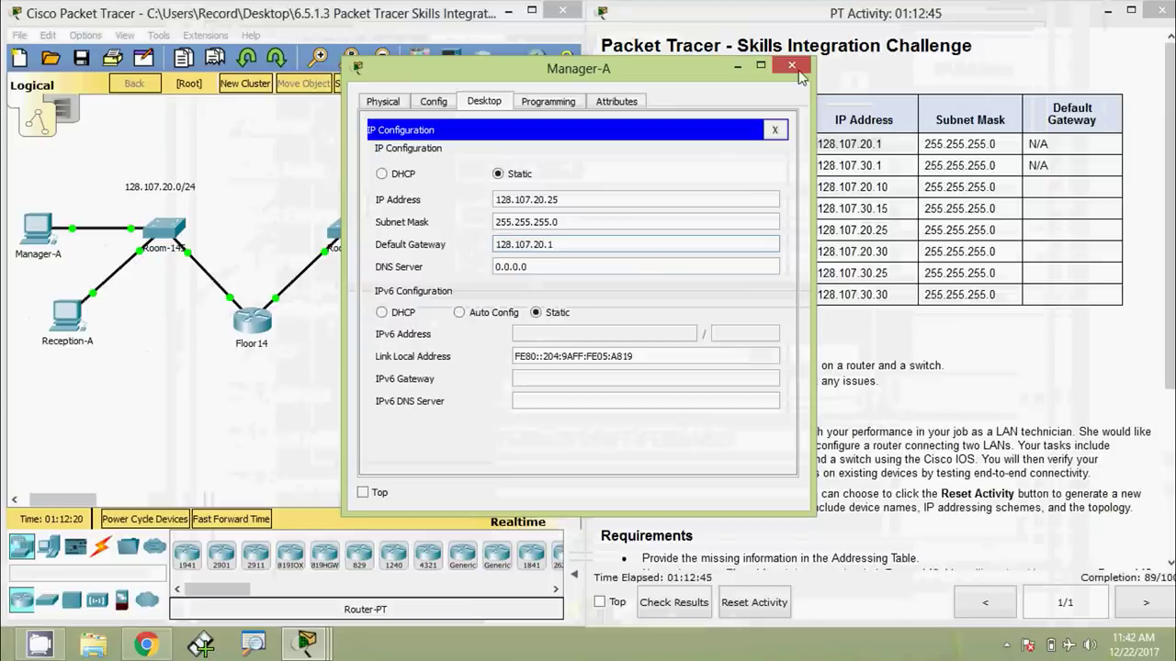
left_click(791, 65)
left_click(74, 329)
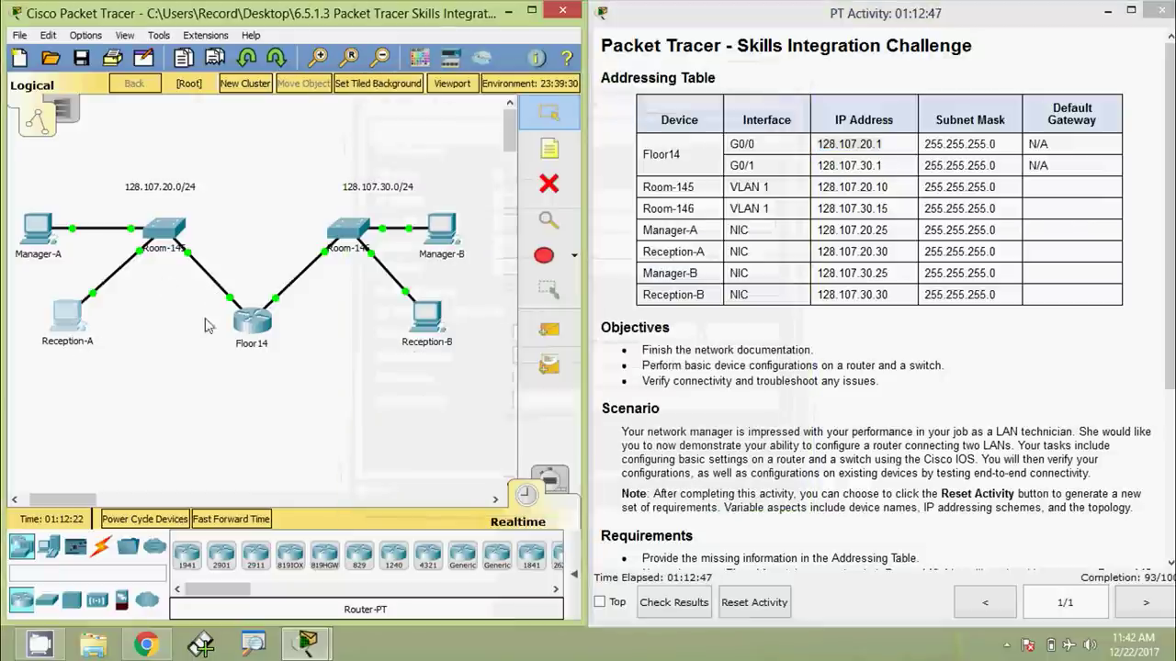
left_click(332, 208)
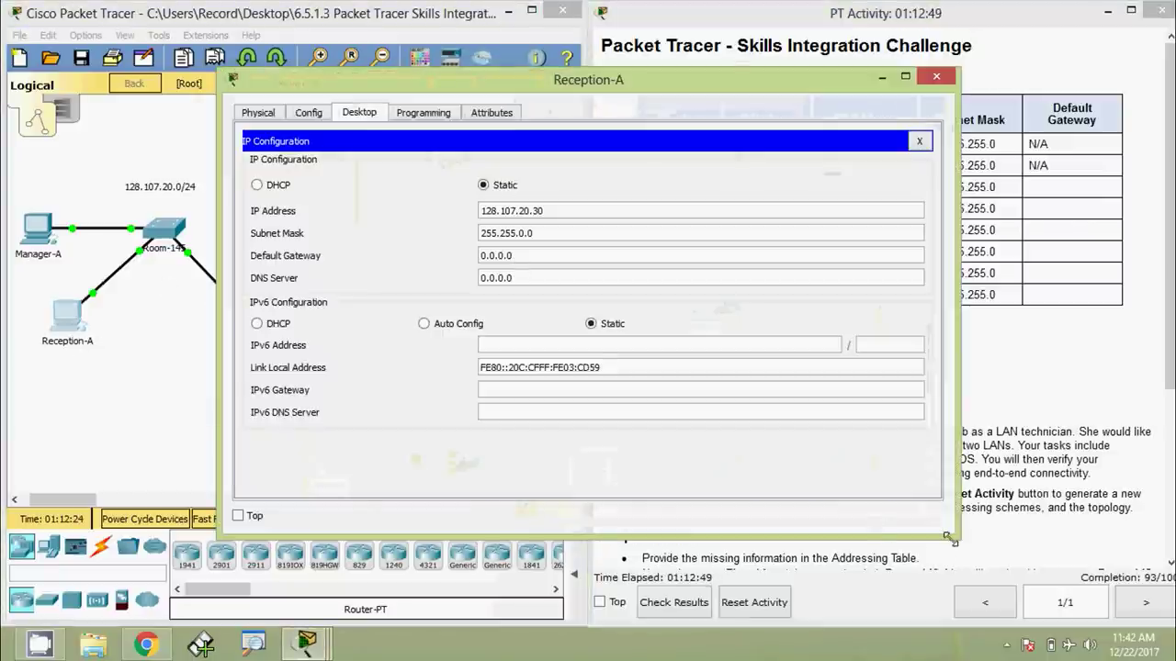
left_click_drag(953, 536, 615, 467)
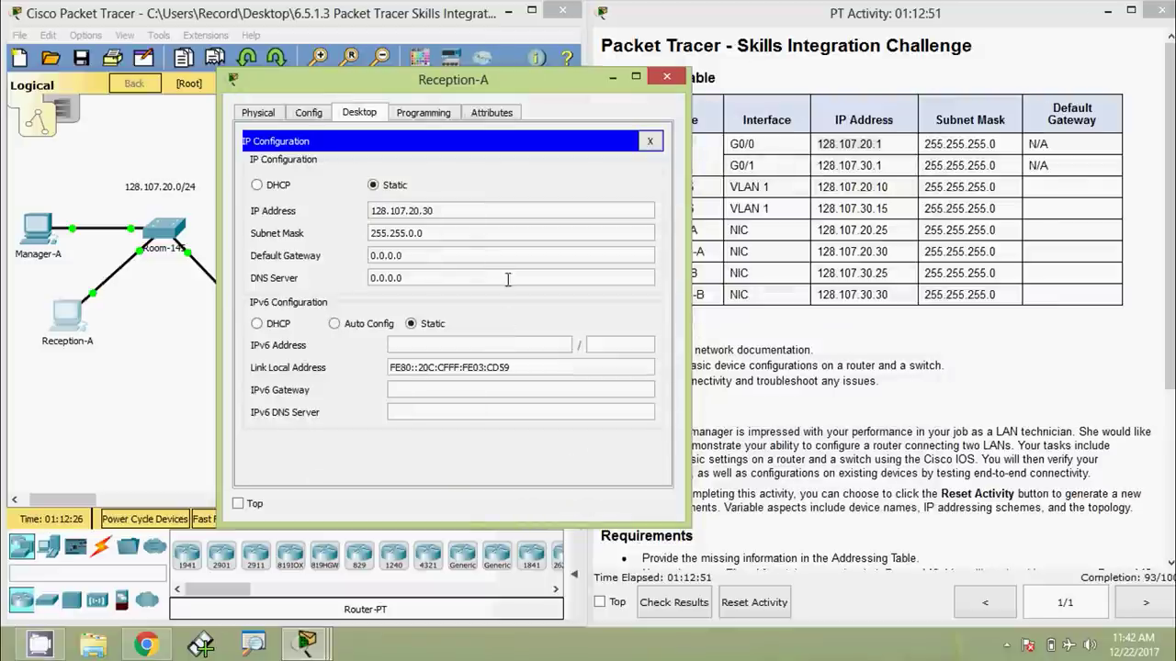
left_click(432, 235)
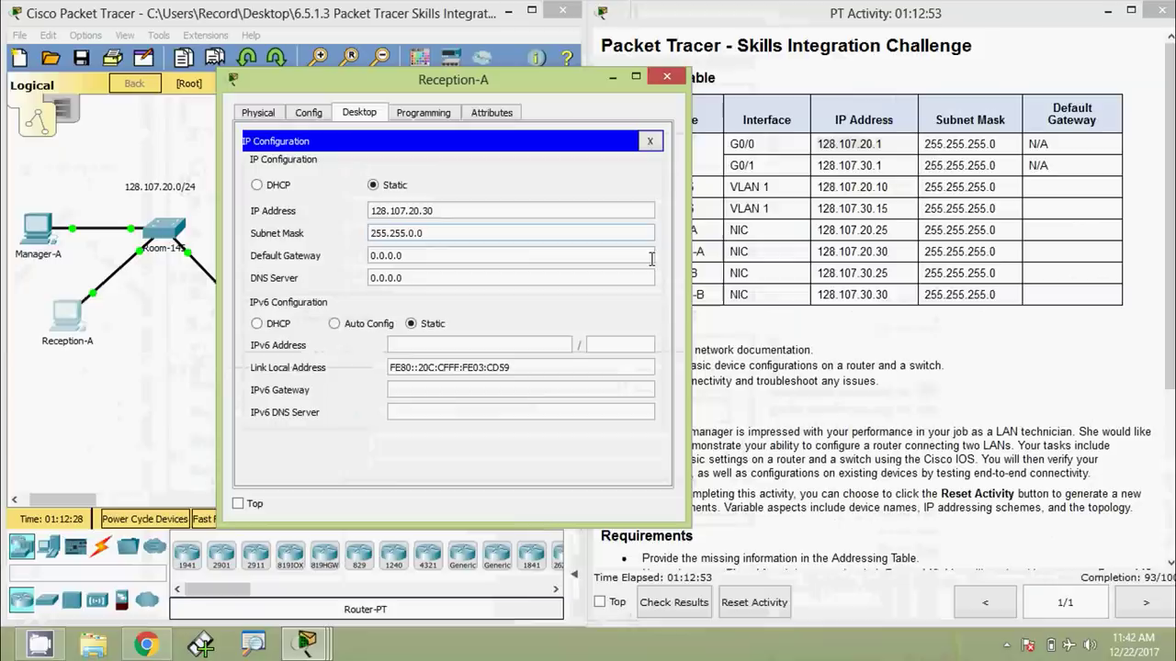
left_click_drag(574, 92, 458, 76)
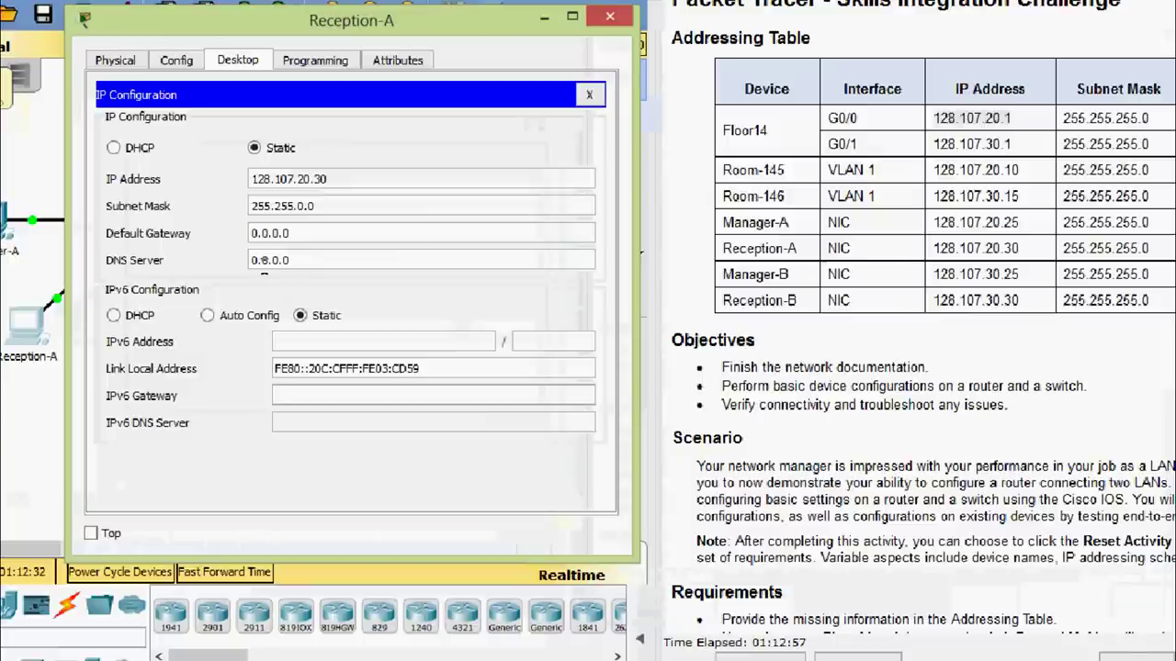
key("ctrl+a")
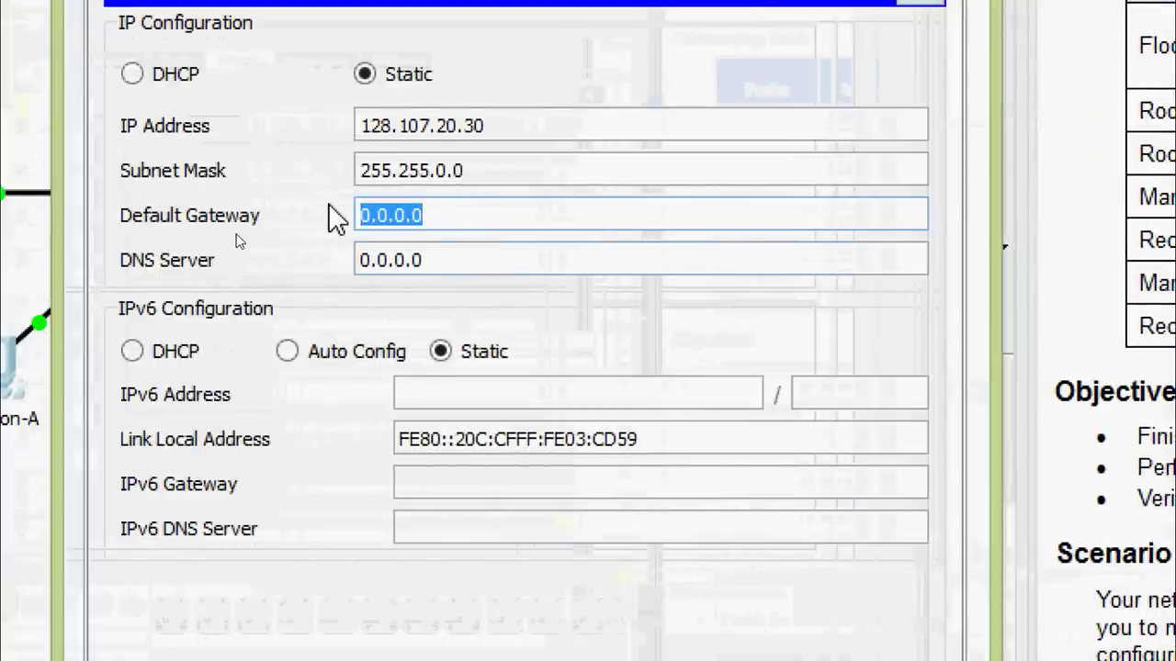
type("128.107.20.1")
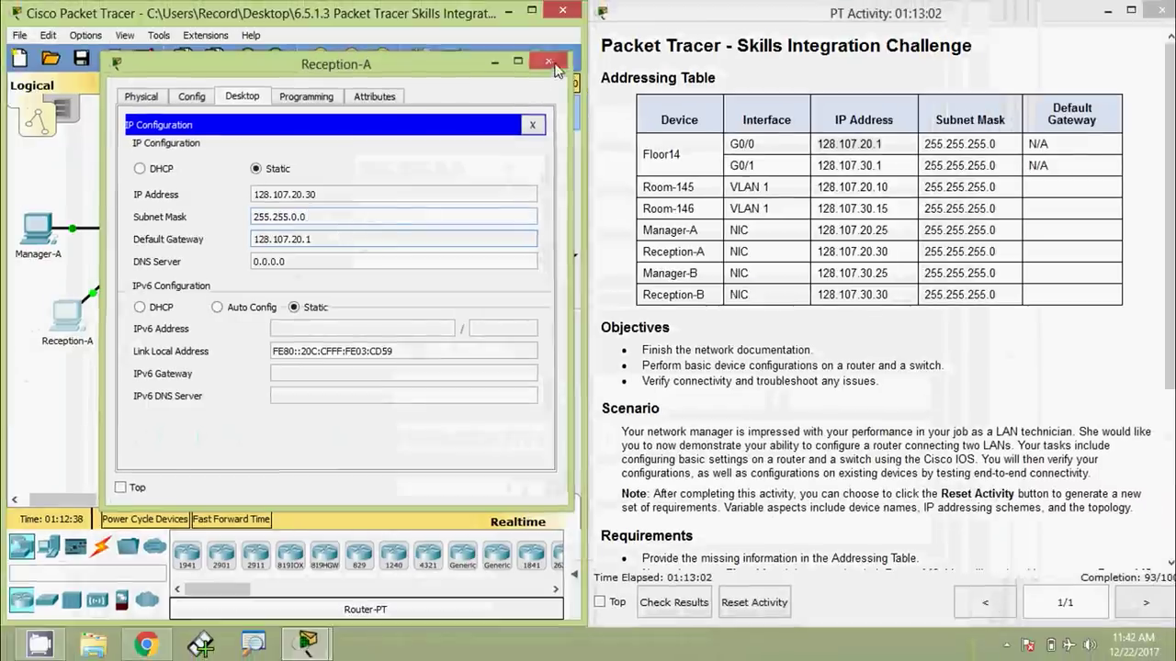
left_click(549, 63)
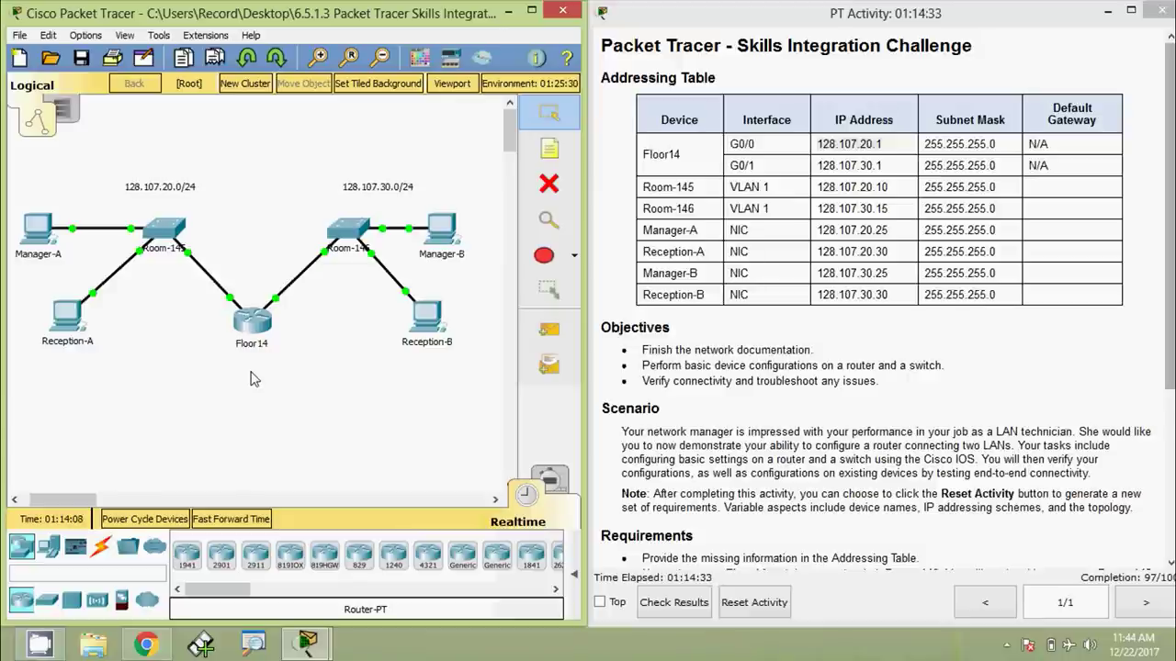
Log into Floor14's CLI and enter privileged EXEC mode with enable
left_click(252, 321)
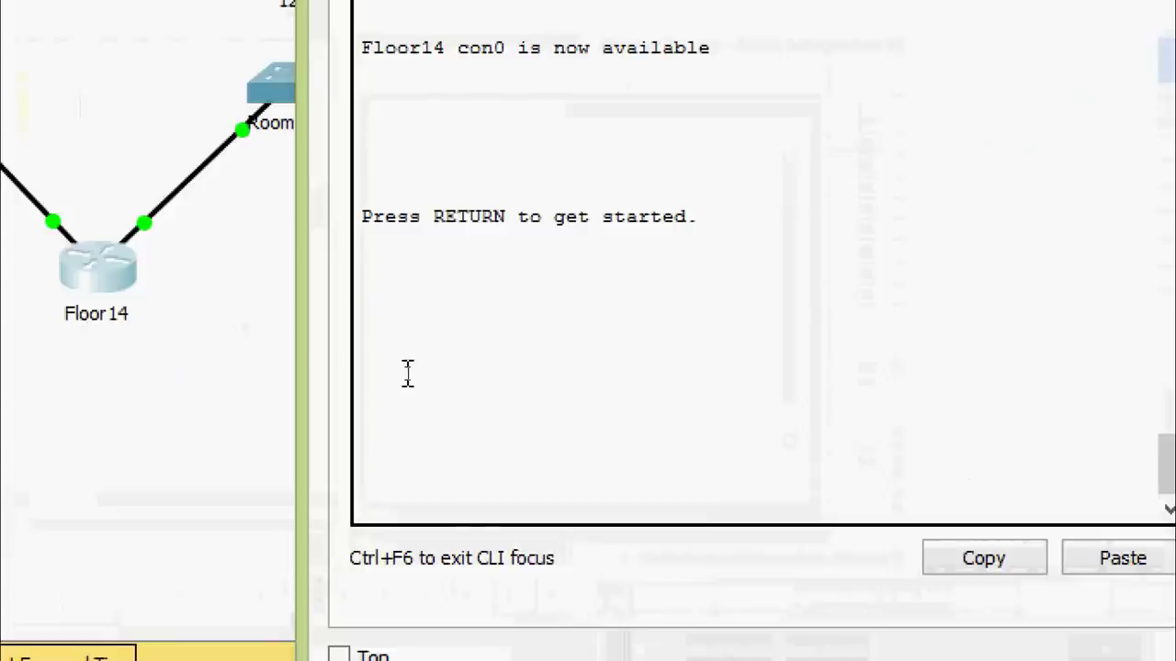
key("Return")
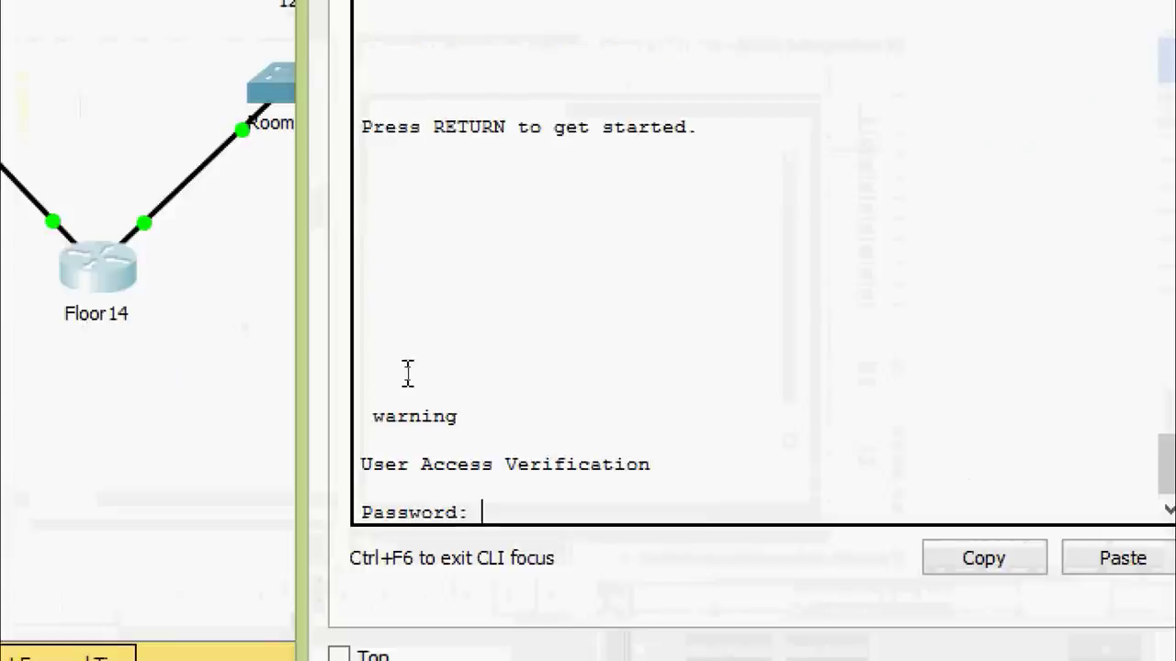
key("Return")
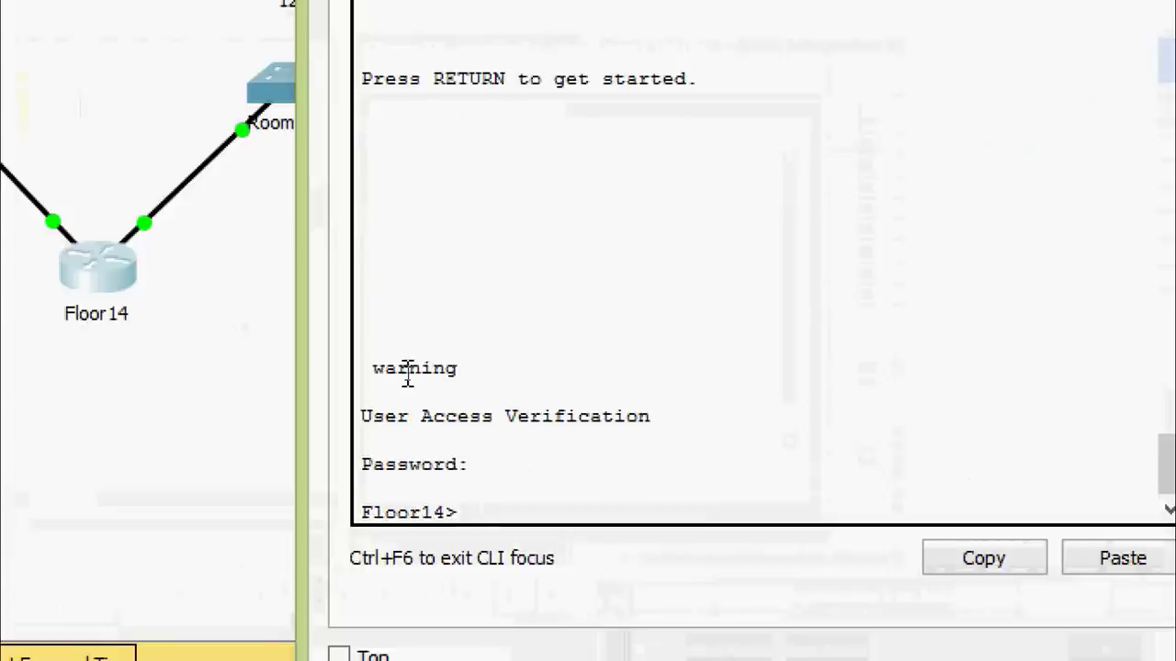
type("ena")
key("Tab")
key("Return")
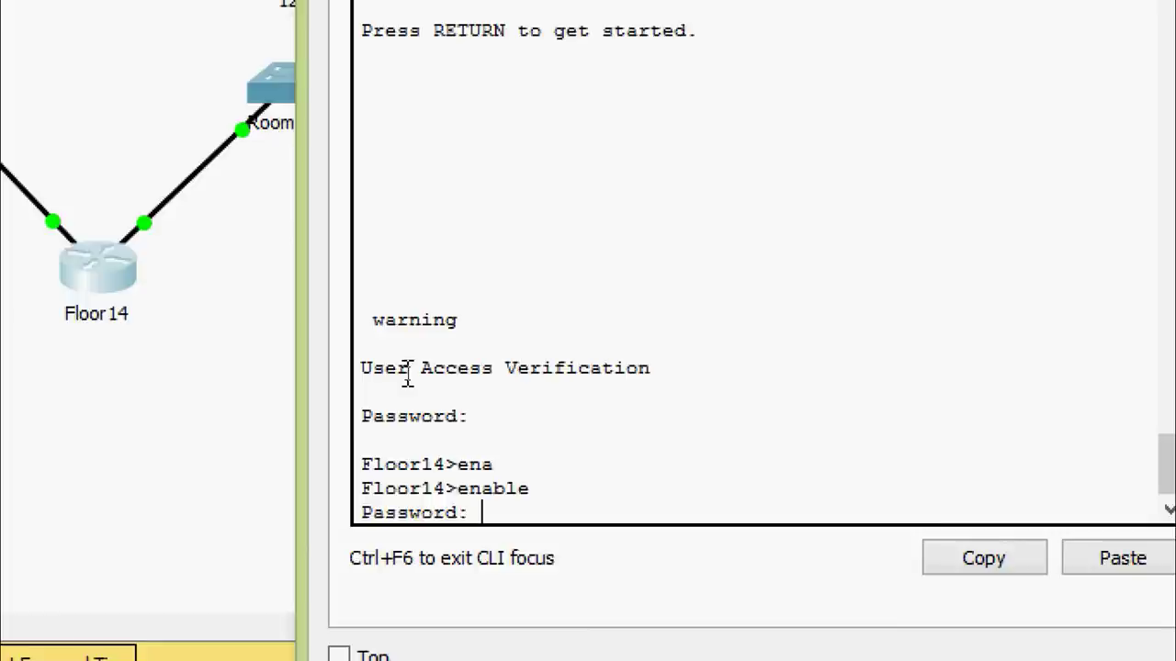
key("Return")
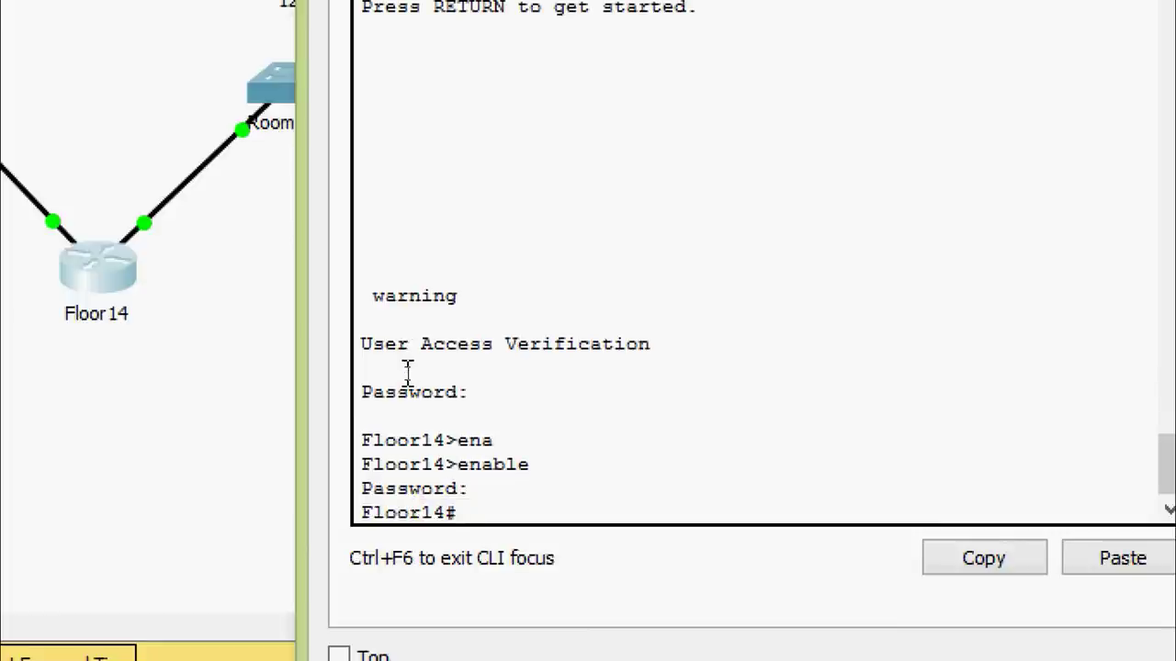
Save Floor14's running-config to startup-config
type("cop")
key("Tab")
type("ru")
key("Tab")
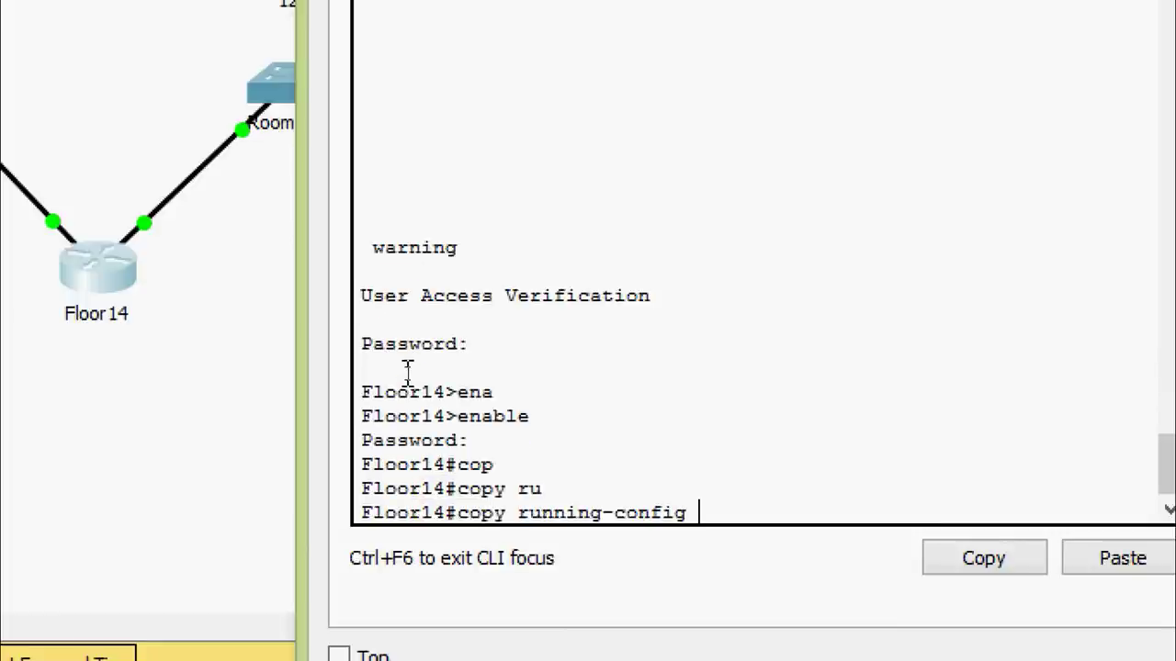
type("st")
key("Tab")
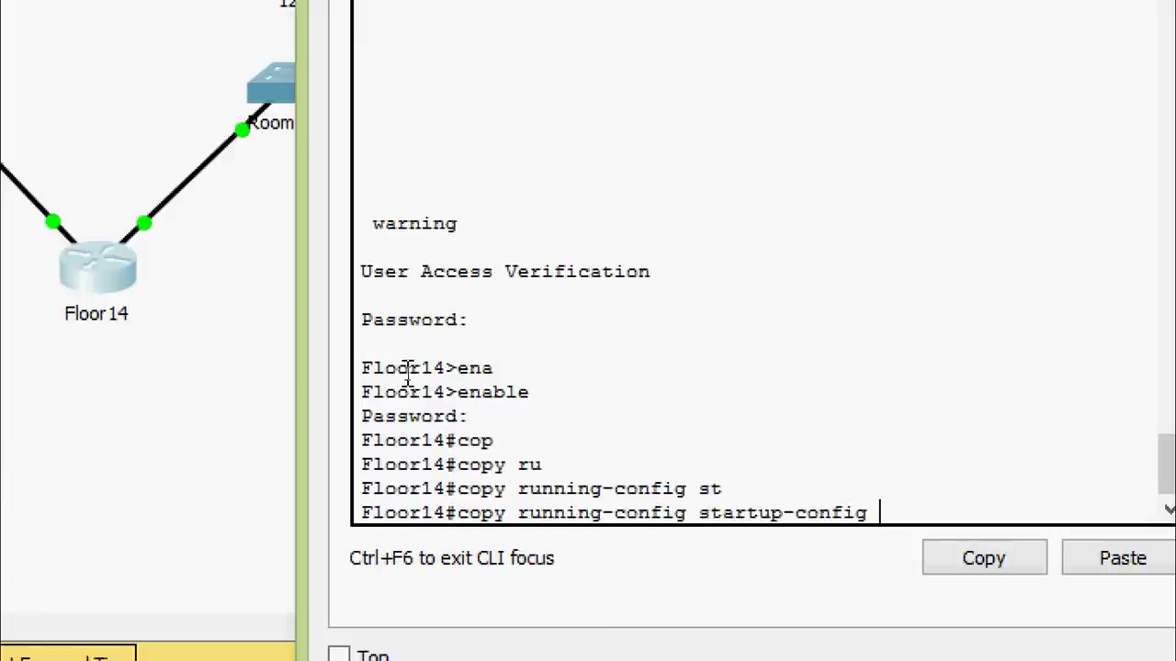
key("Return")
key("Return")
key("Return")
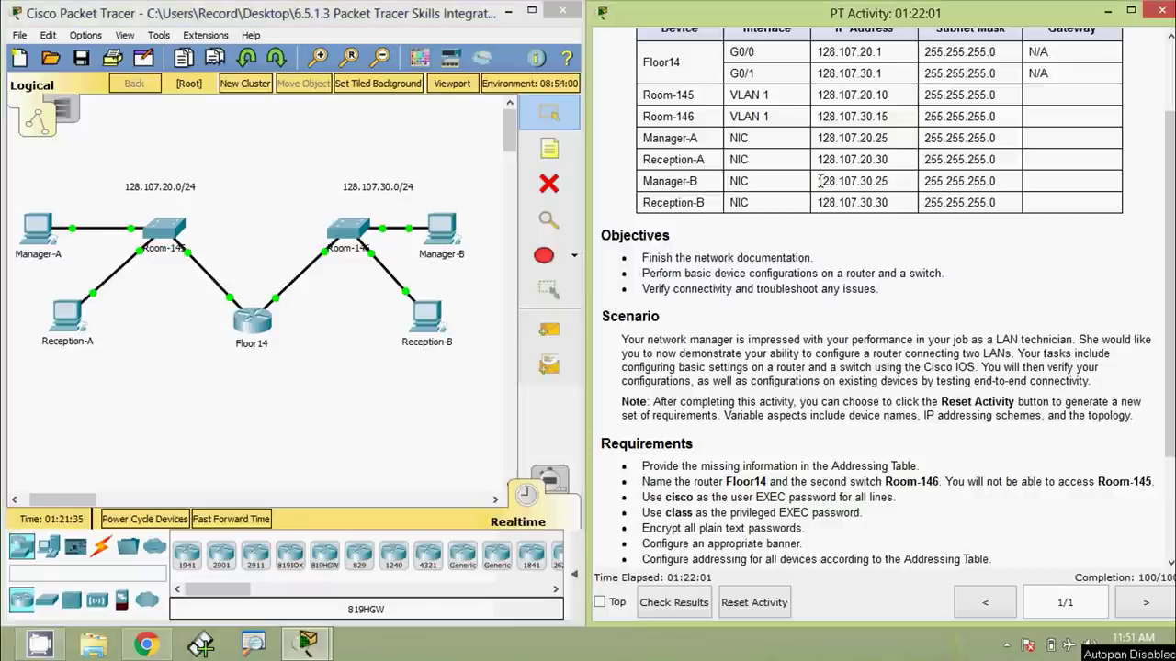
Copy Manager-B's address 128.107.30.25 and ping it from Manager-A's command prompt
left_click_drag(817, 180, 887, 181)
key("ctrl+c")
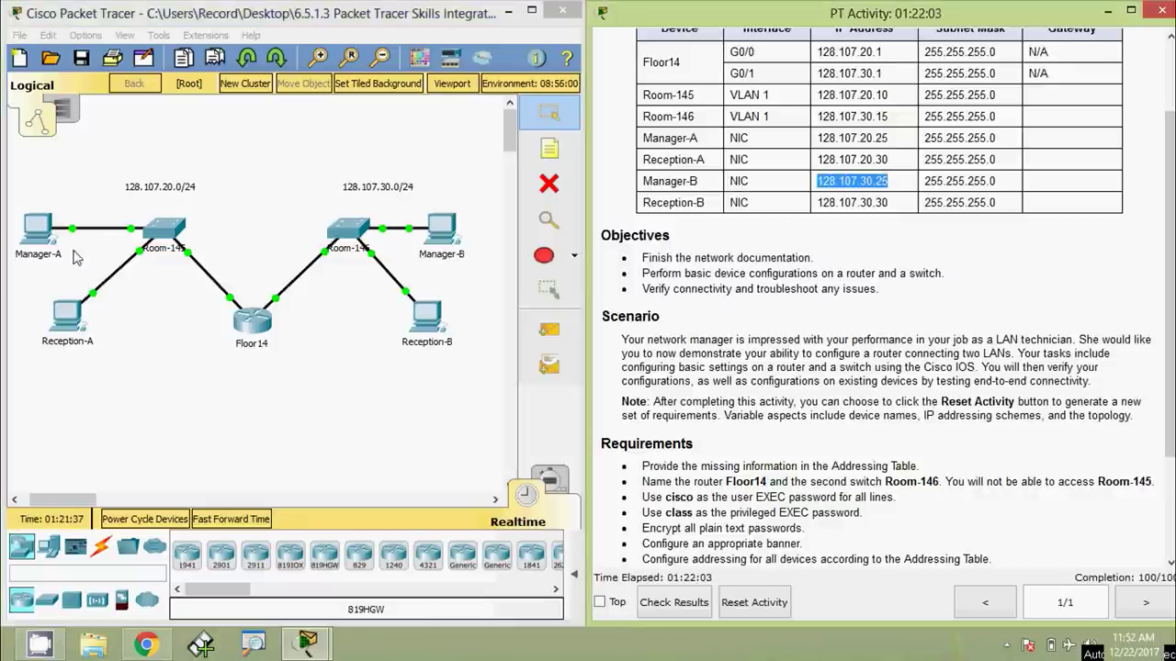
left_click(36, 237)
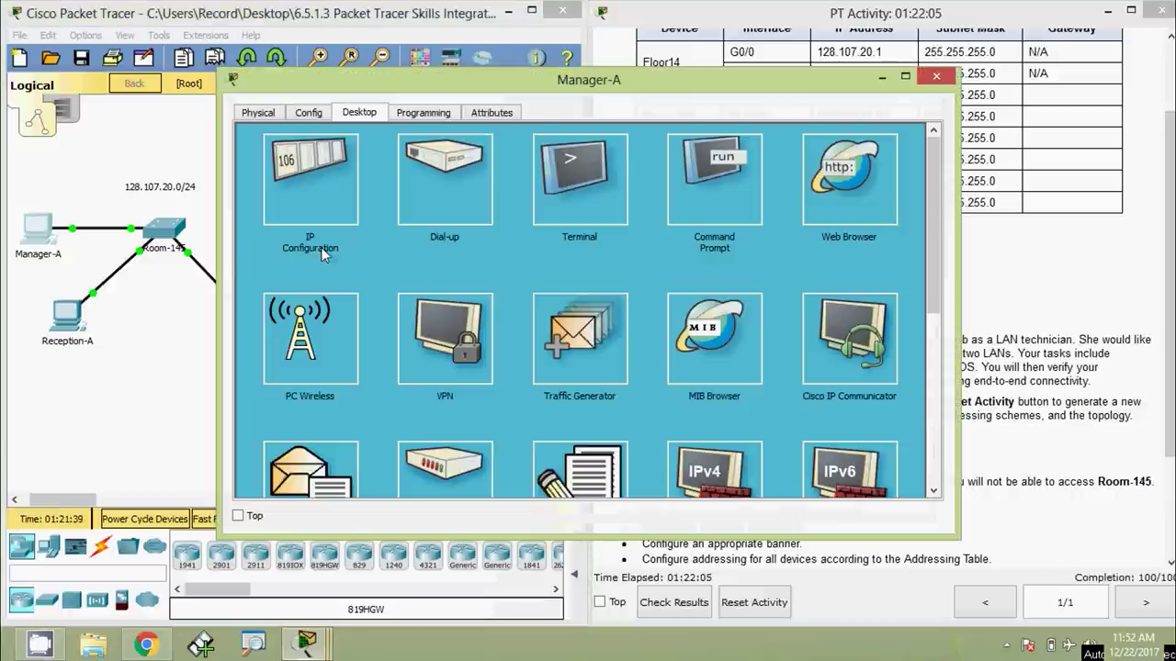
left_click(647, 188)
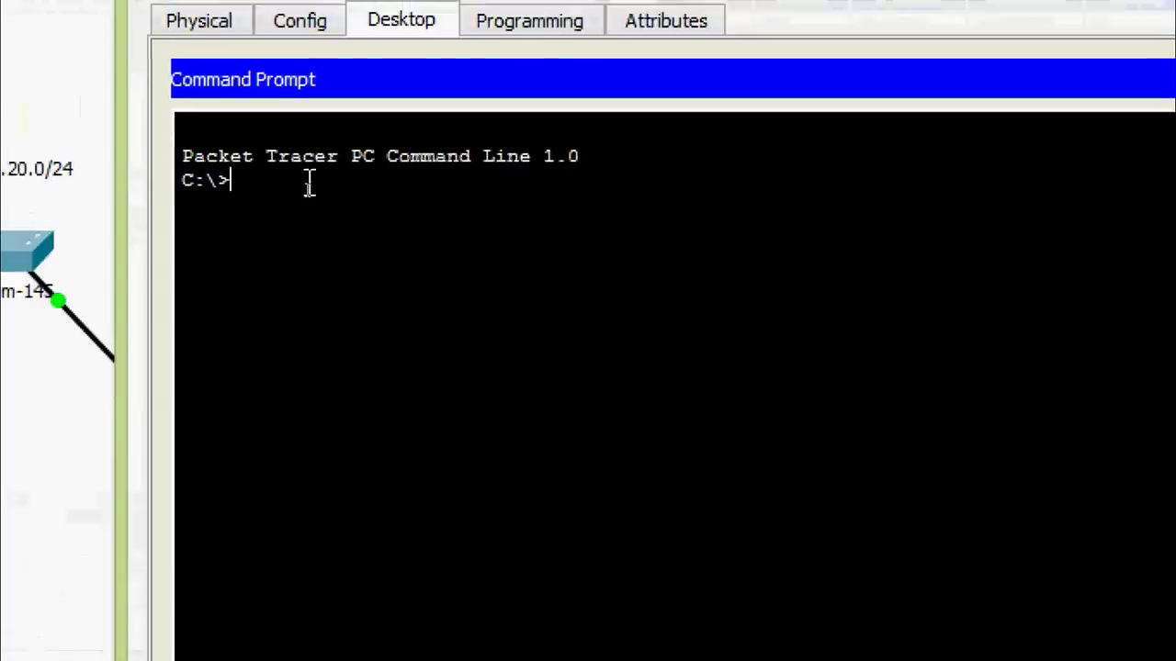
type("pin gg")
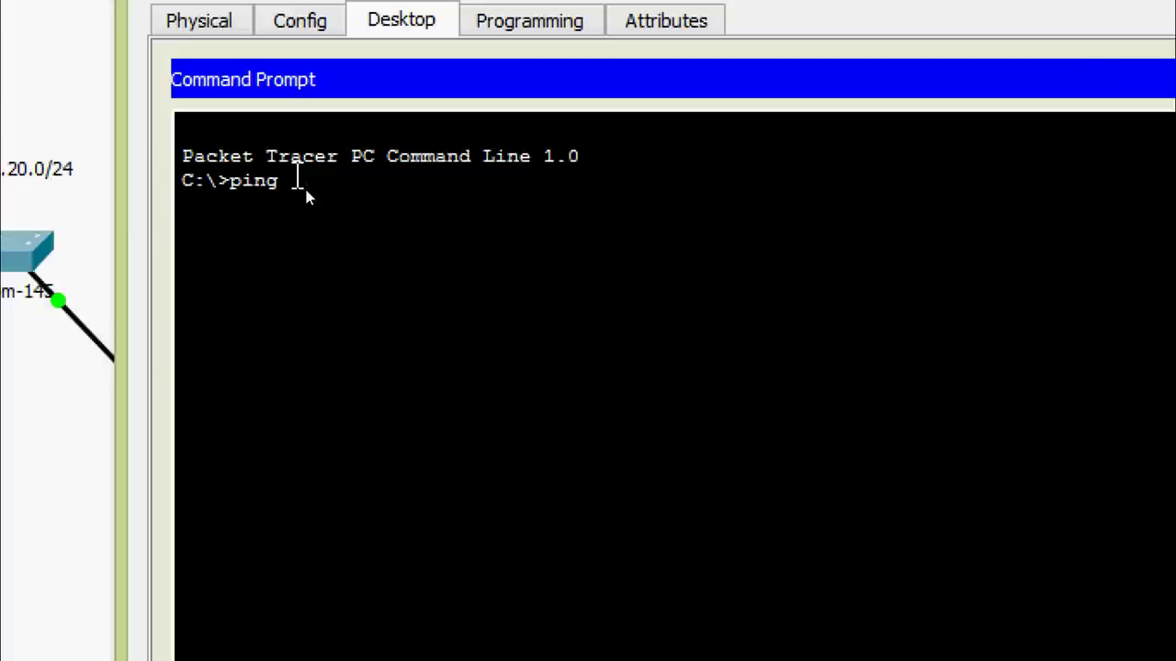
right_click(306, 190)
left_click(333, 237)
key("Return")
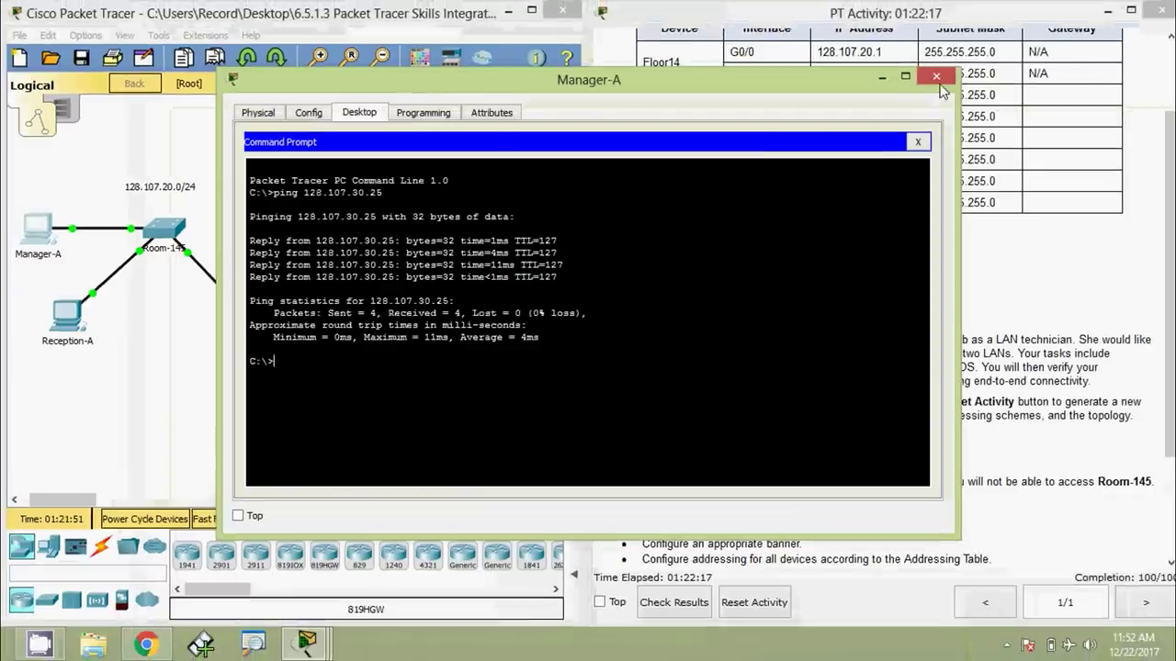
left_click(937, 77)
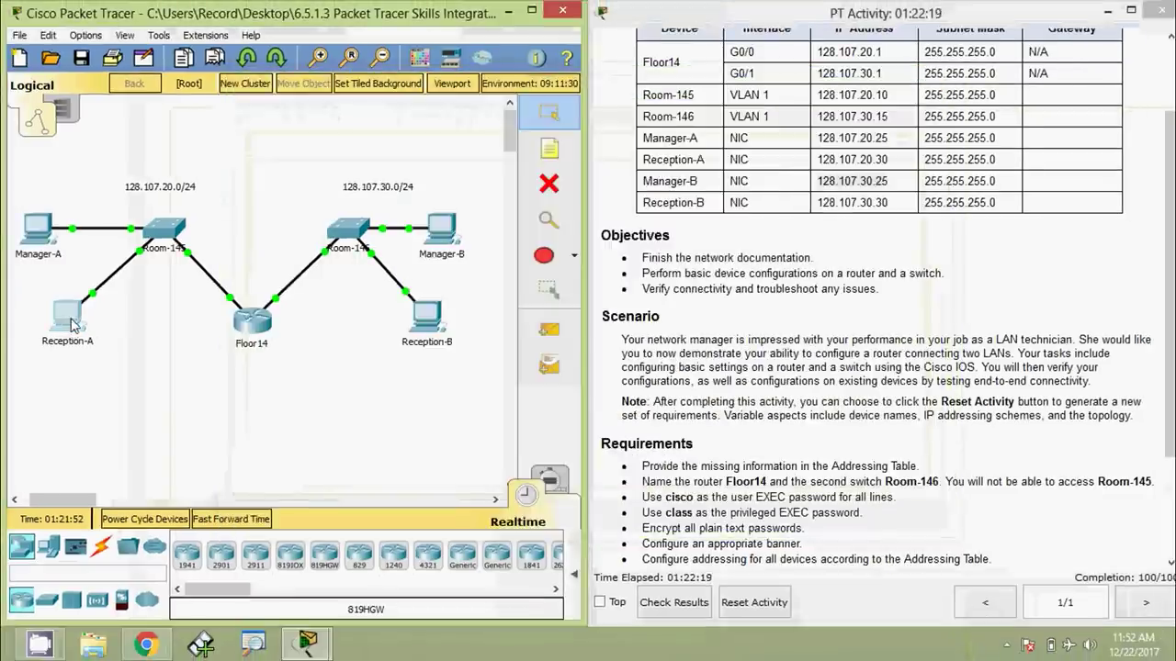
Ping Manager-B at 128.107.30.25 from Reception-A, then copy Reception-B's address 128.107.30.30
left_click(72, 324)
left_click(714, 179)
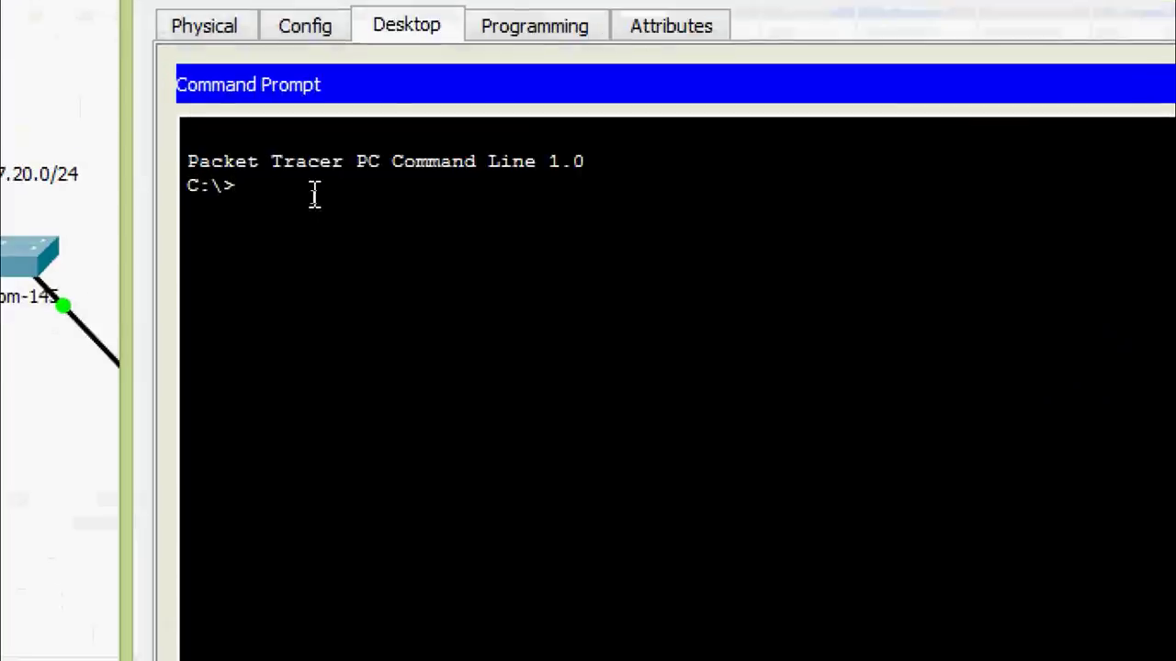
type("ping")
right_click(314, 193)
left_click(452, 251)
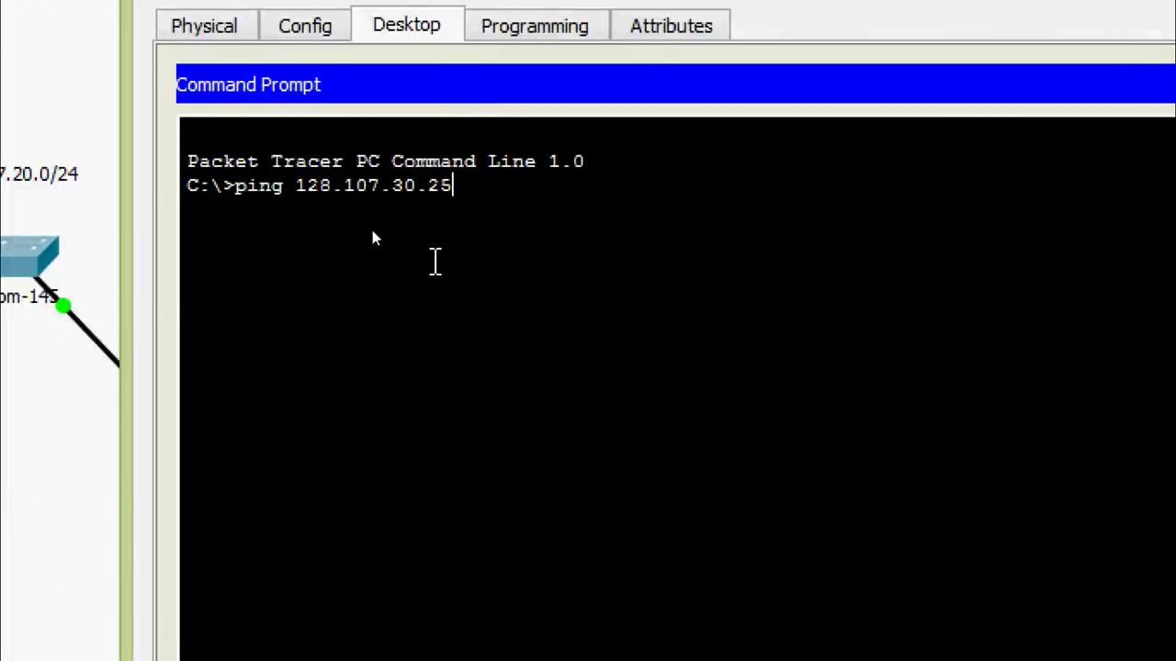
key("Return")
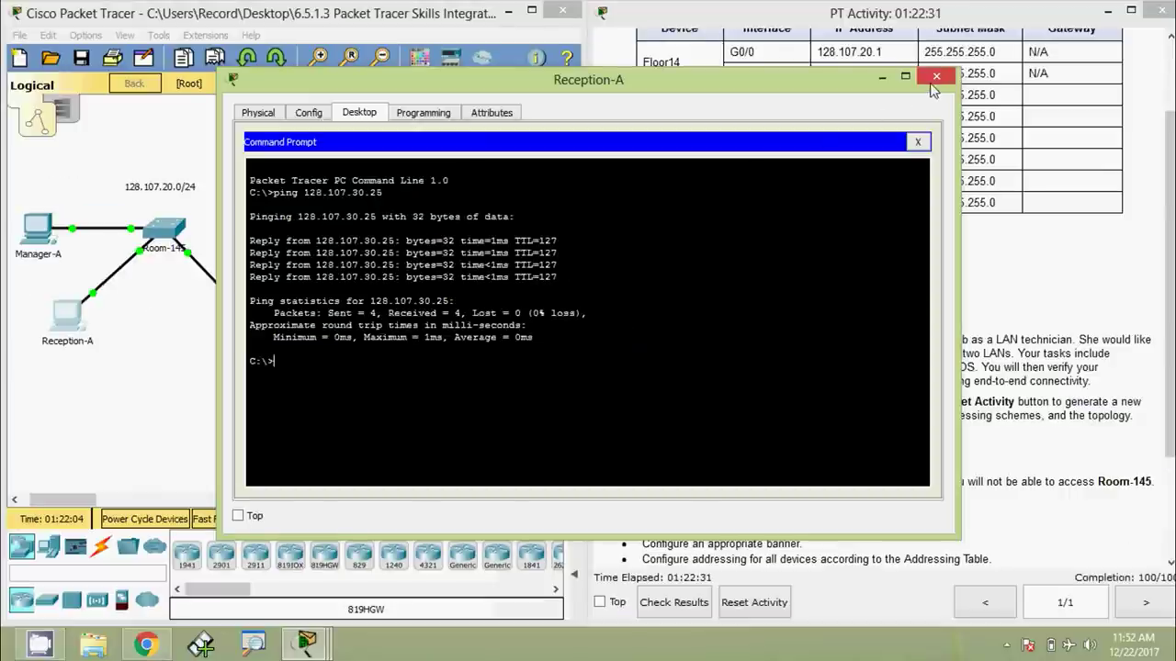
left_click(933, 79)
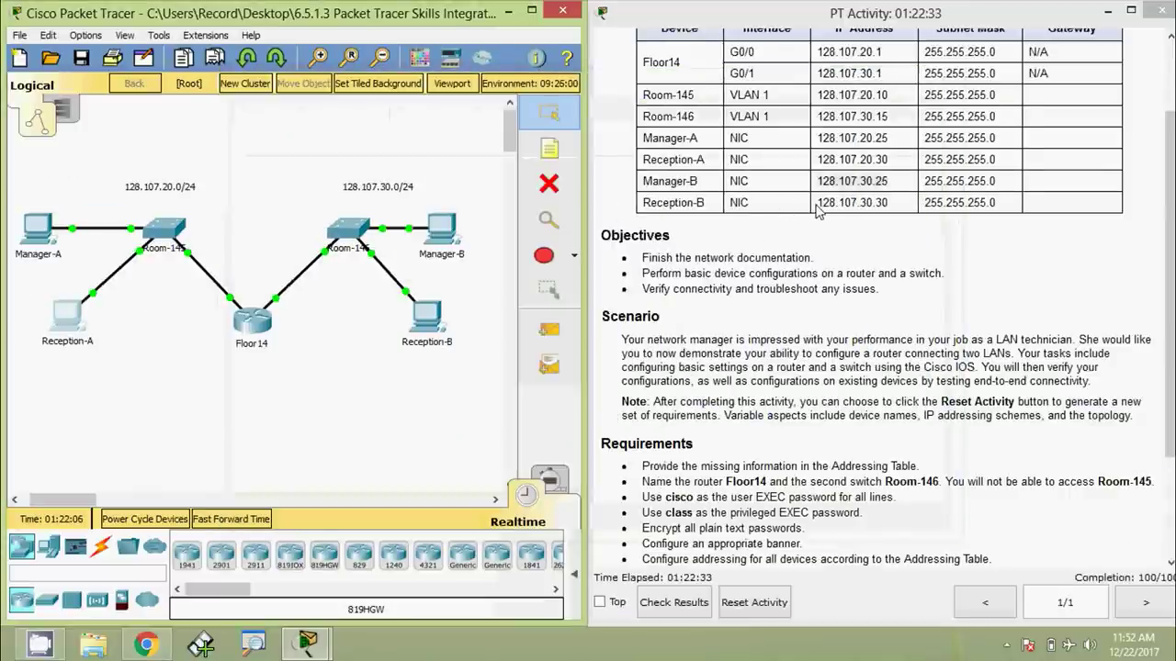
left_click_drag(818, 203, 889, 206)
key("ctrl+c")
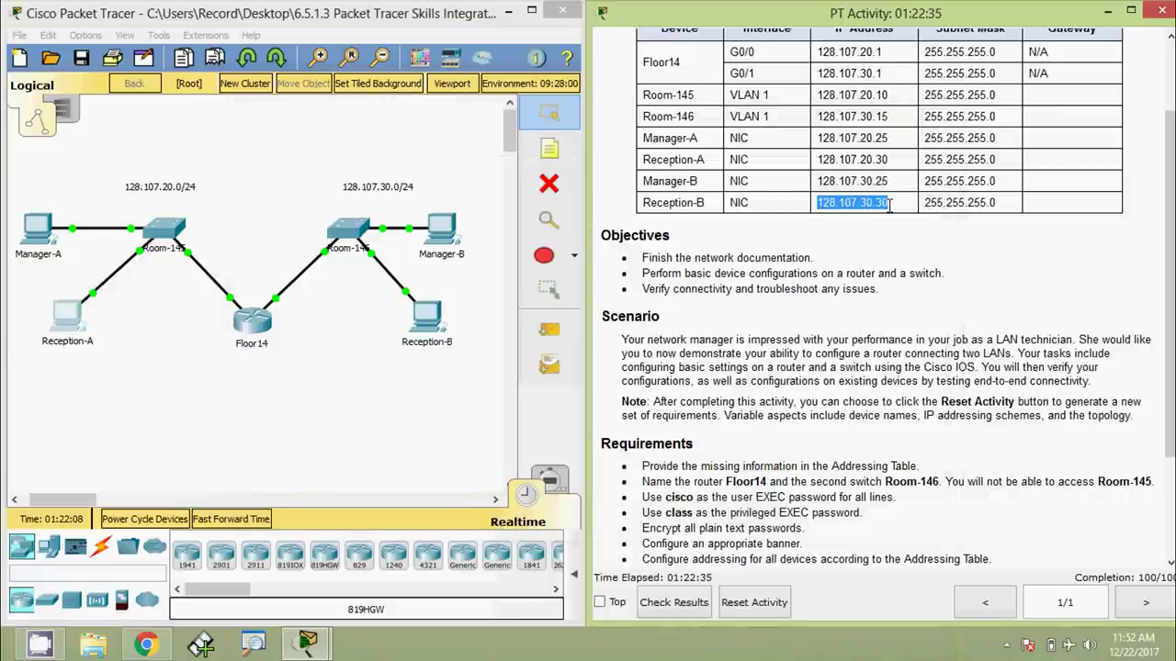
Ping Reception-B at 128.107.30.30 from Manager-A's command prompt
left_click(269, 262)
left_click(38, 228)
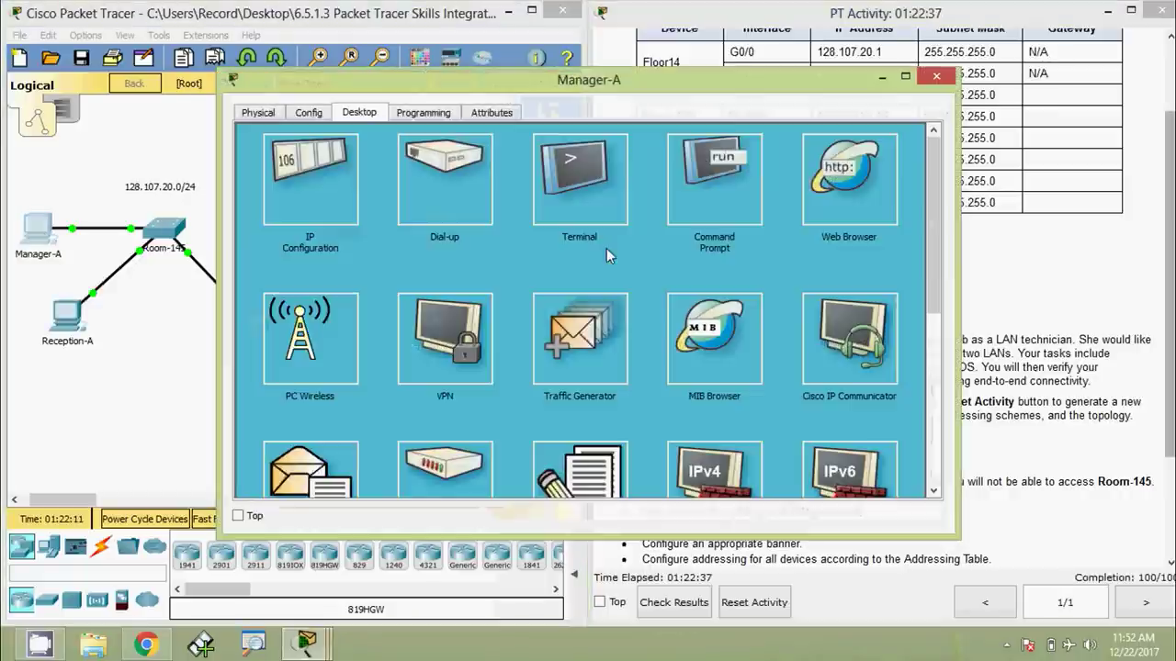
left_click(663, 183)
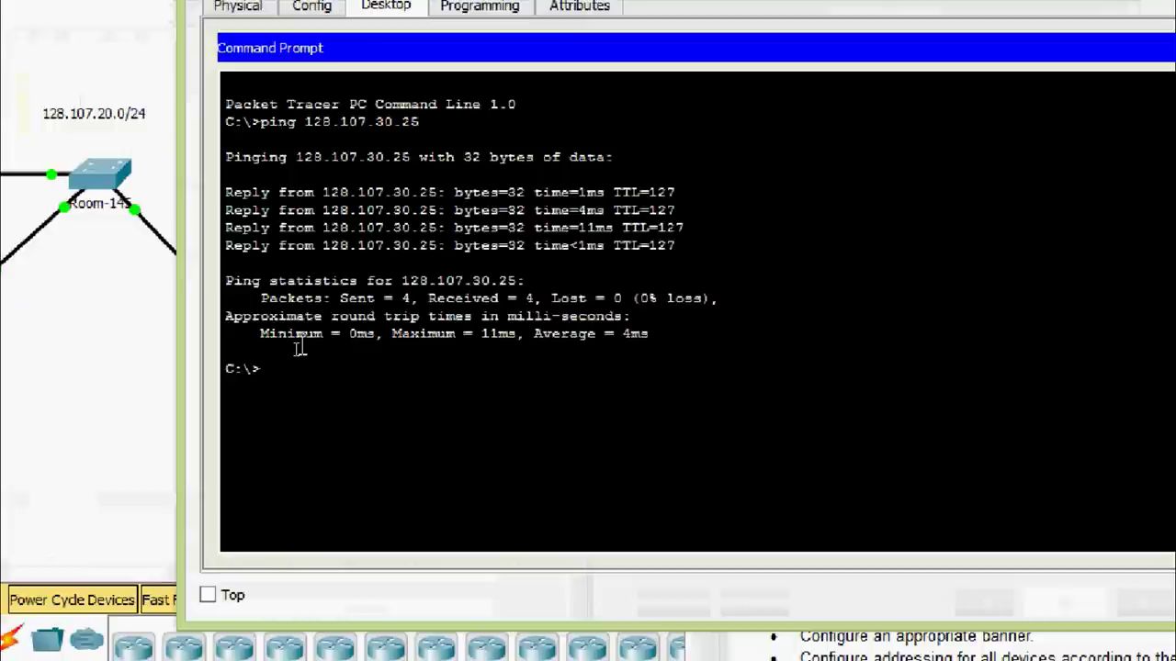
left_click(299, 349)
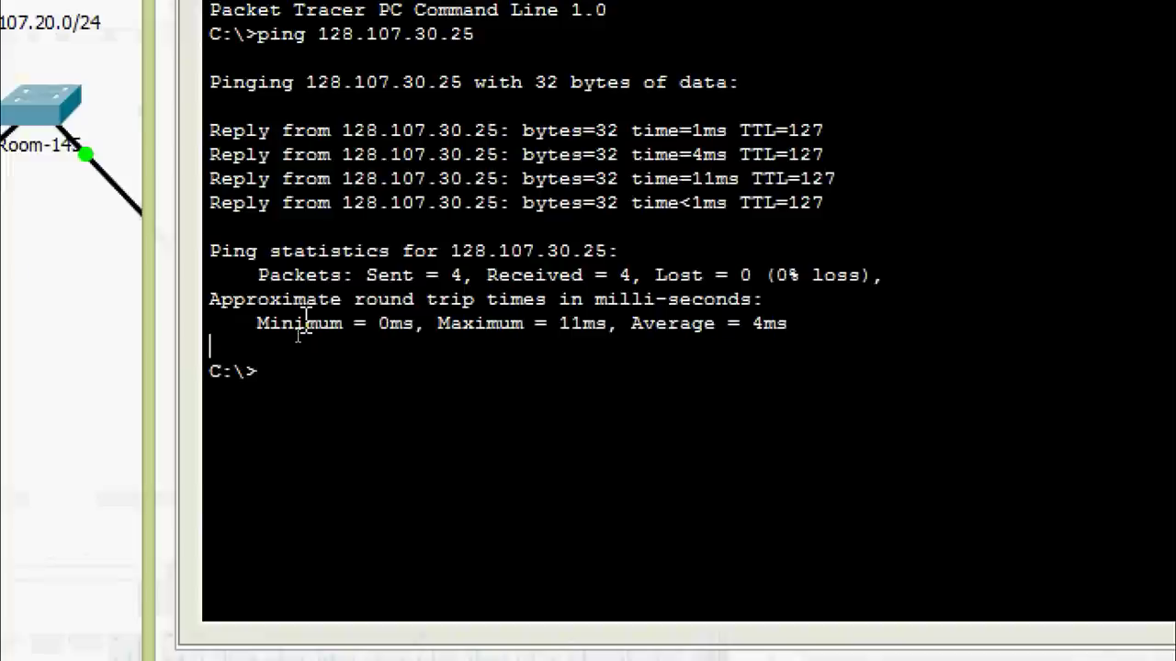
type("pi")
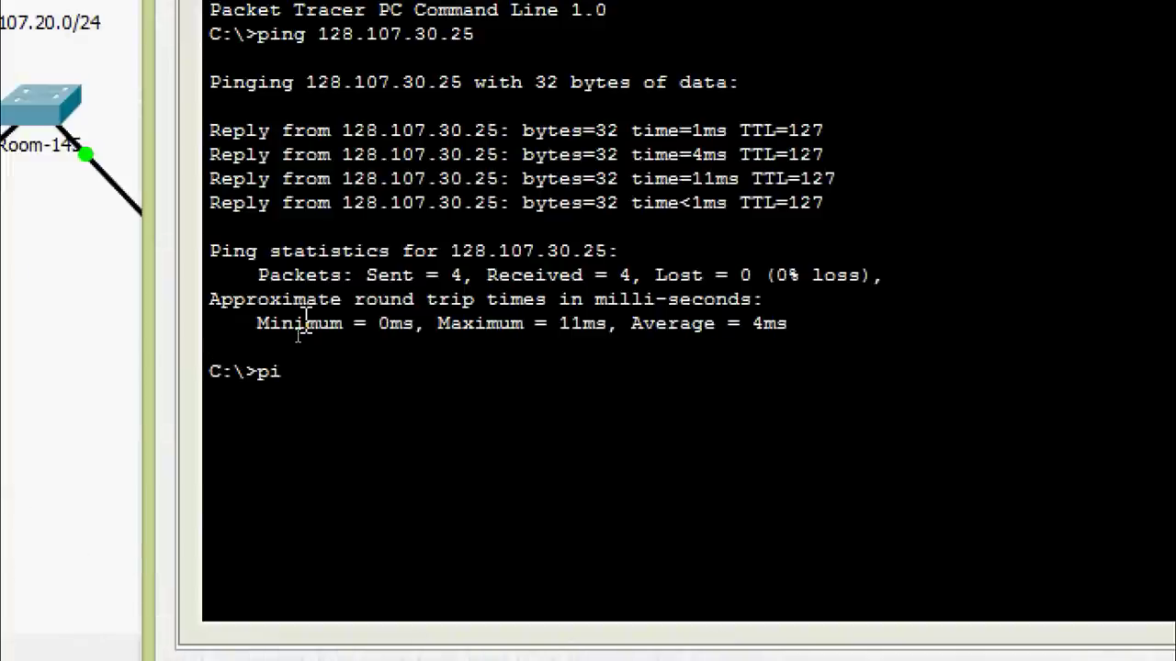
type("ng")
right_click(348, 375)
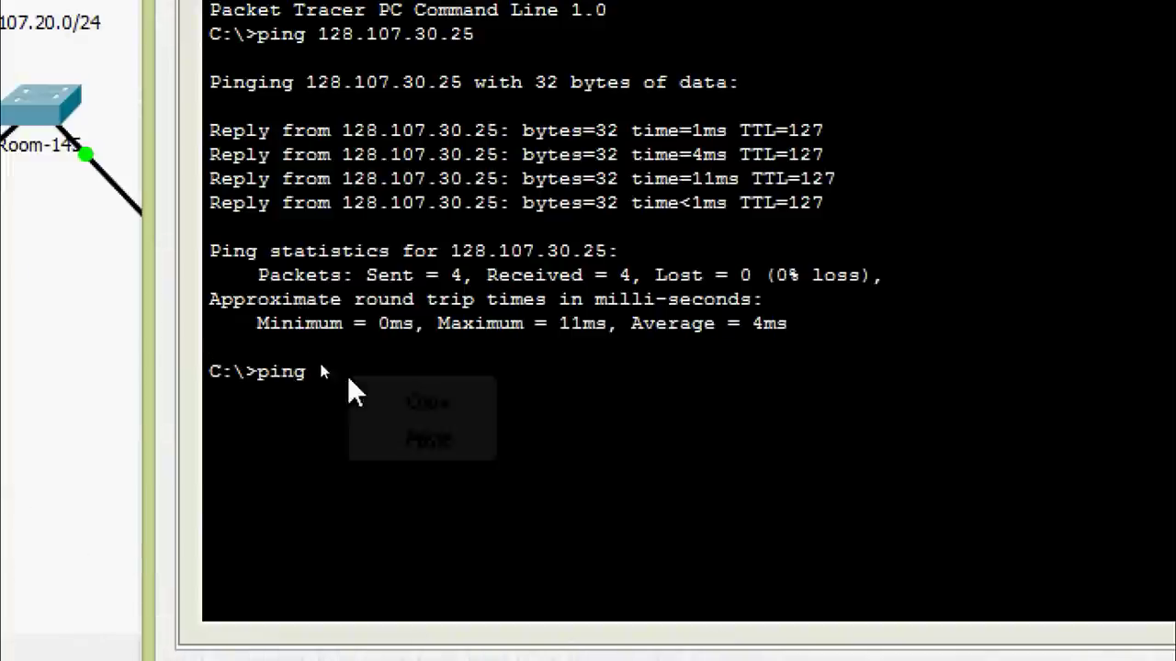
left_click(384, 427)
key("Return")
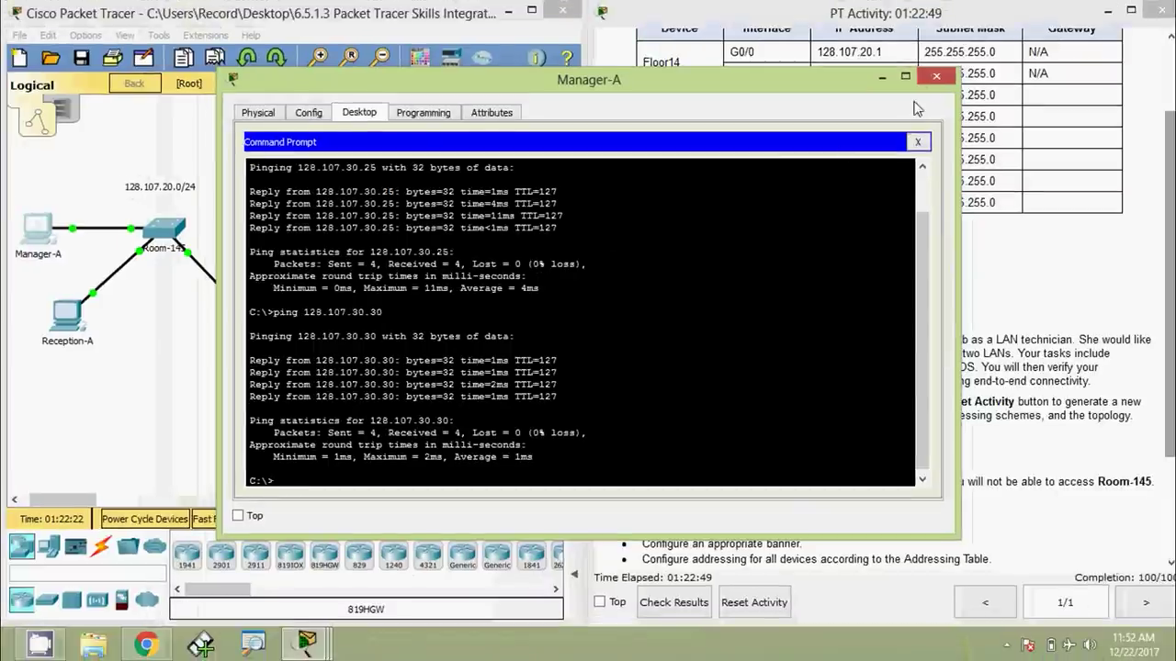
left_click(928, 78)
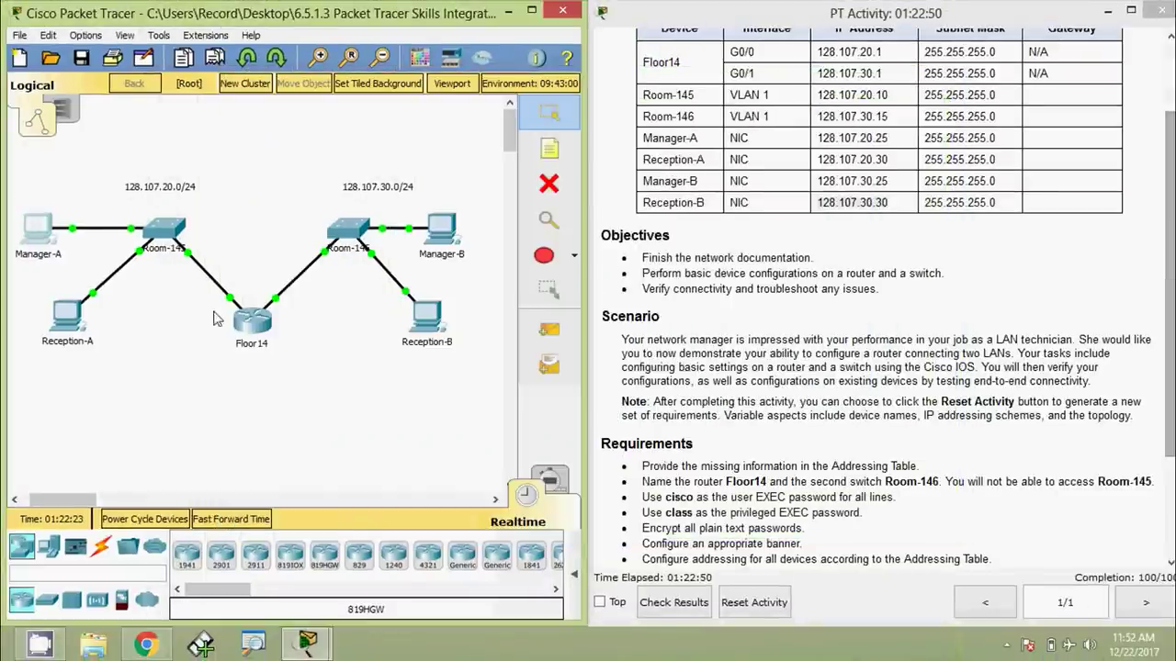
Ping Reception-B at 128.107.30.30 from Reception-A's command prompt
left_click(66, 317)
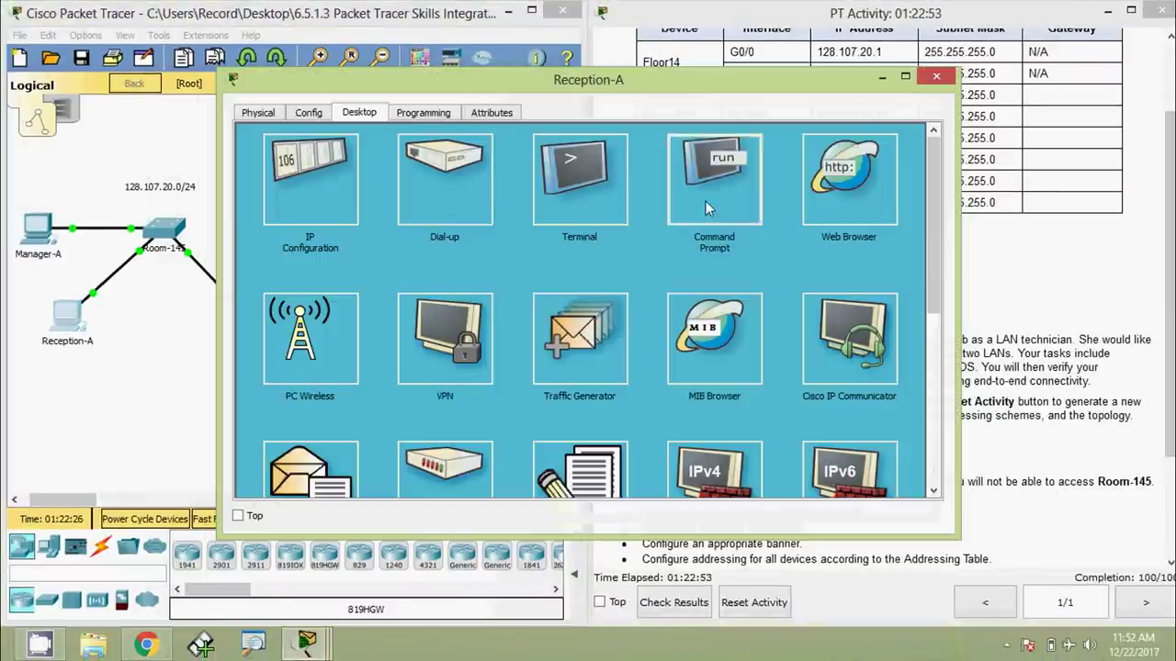
left_click(706, 201)
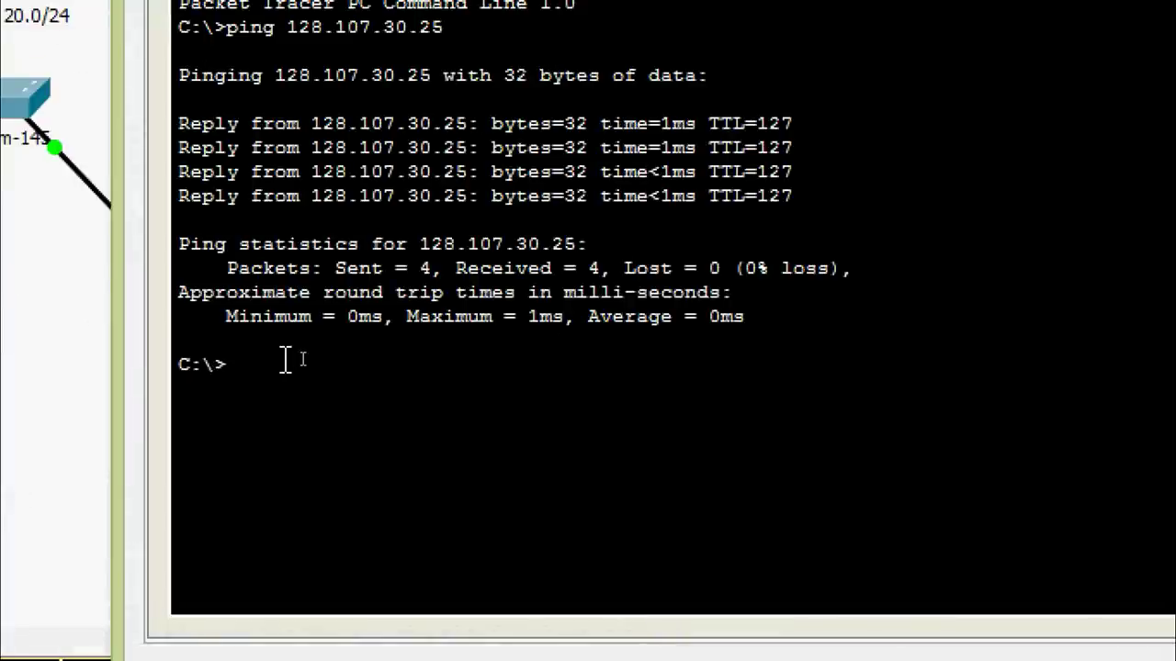
type("ping")
right_click(320, 366)
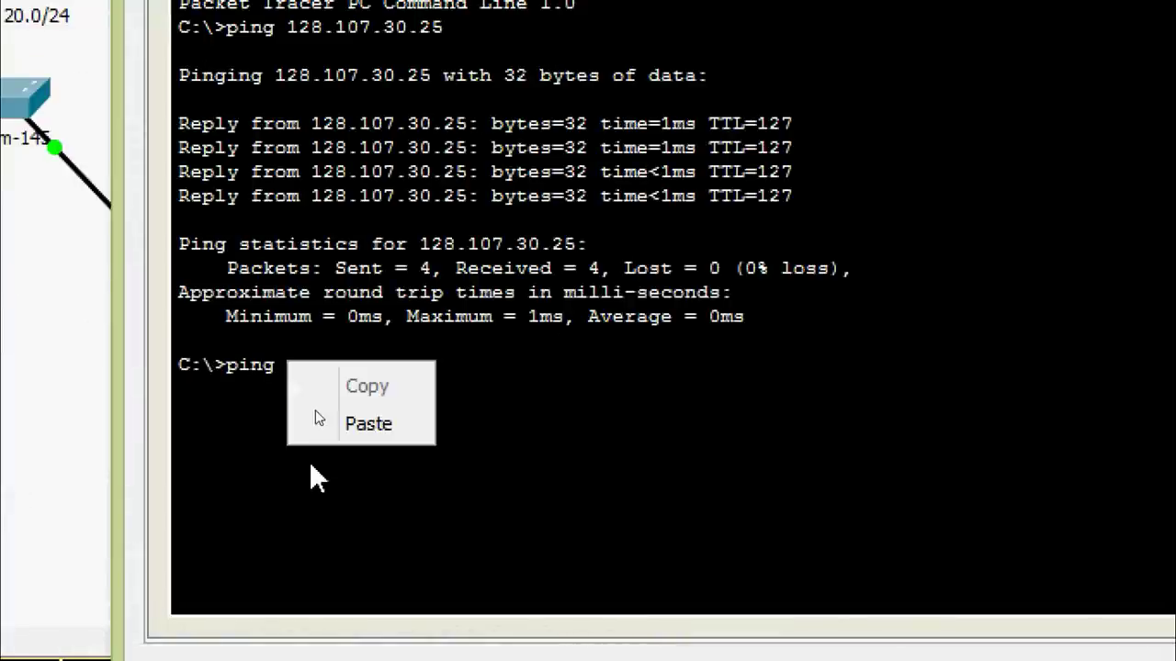
left_click(344, 422)
key("Return")
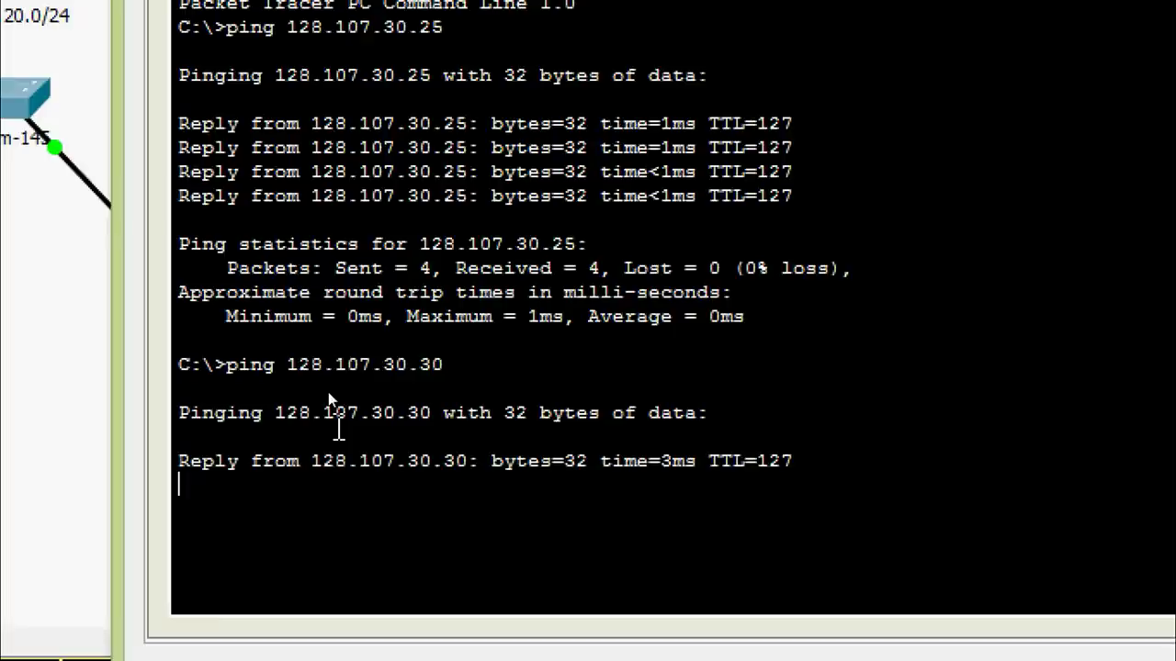